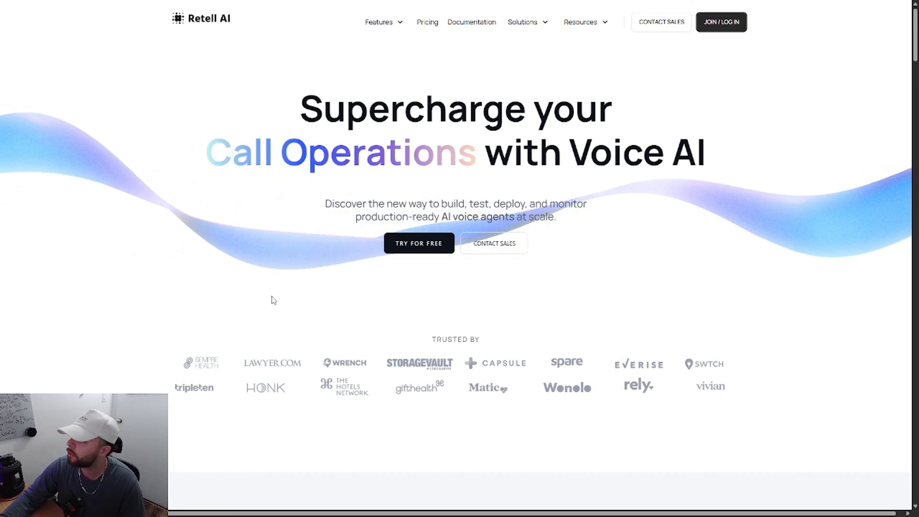
# Step: Log in to the Retell AI dashboard and examine the new-folder dialog and the first agent's available actions
pyautogui.click(721, 22)
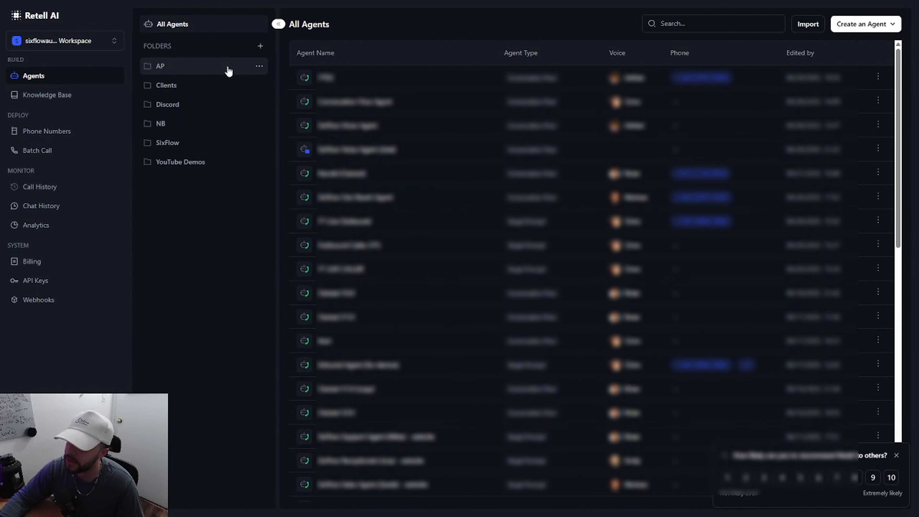
pyautogui.click(260, 46)
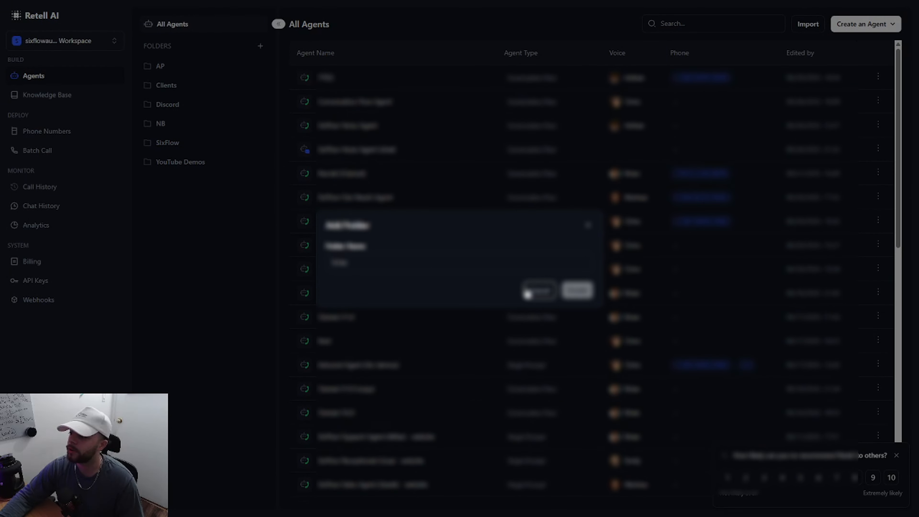
pyautogui.click(527, 293)
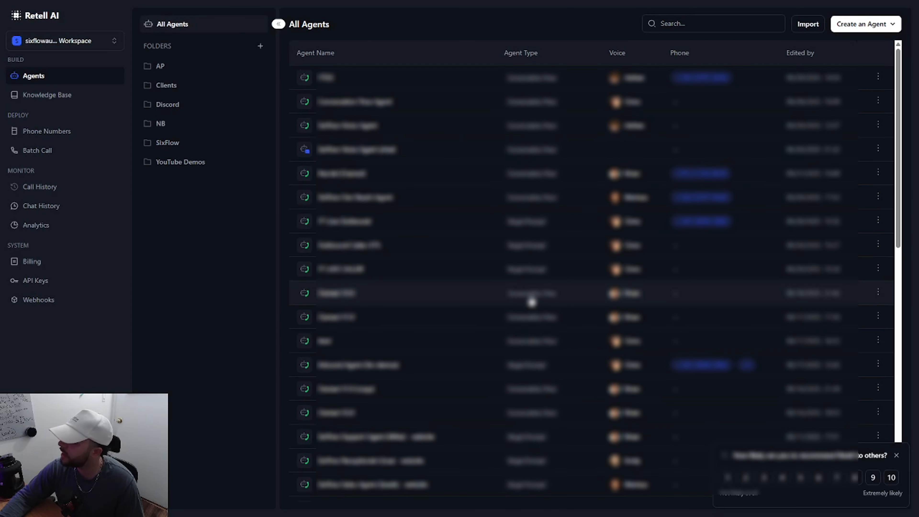
pyautogui.click(880, 77)
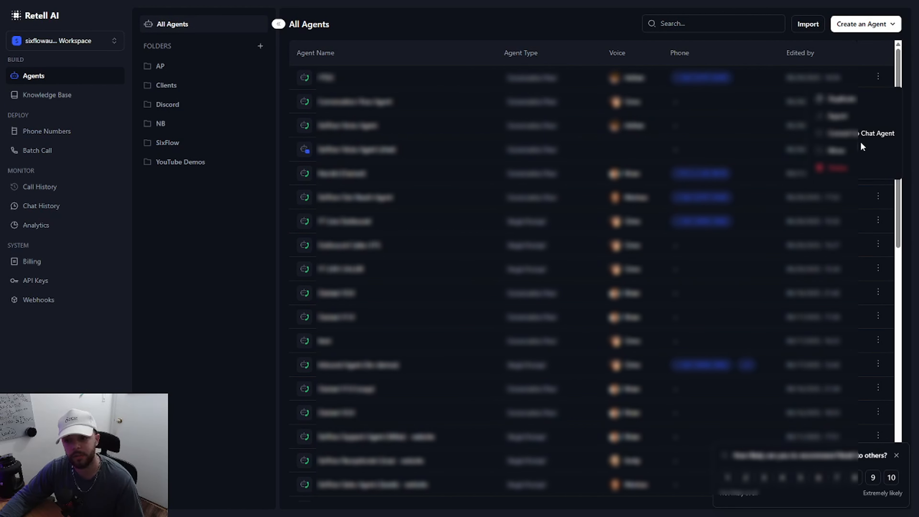
pyautogui.click(217, 284)
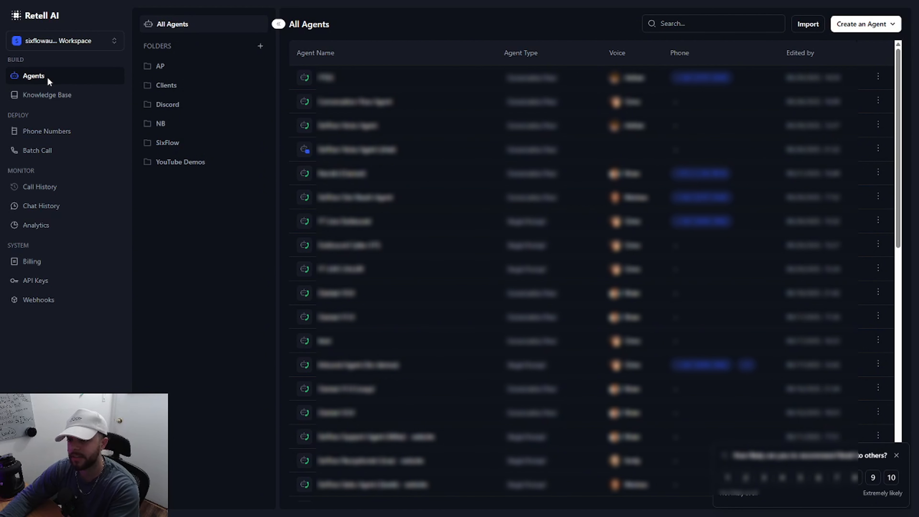
# Step: Examine the document source options for a new knowledge base named "uj", and cancel its creation
pyautogui.click(56, 94)
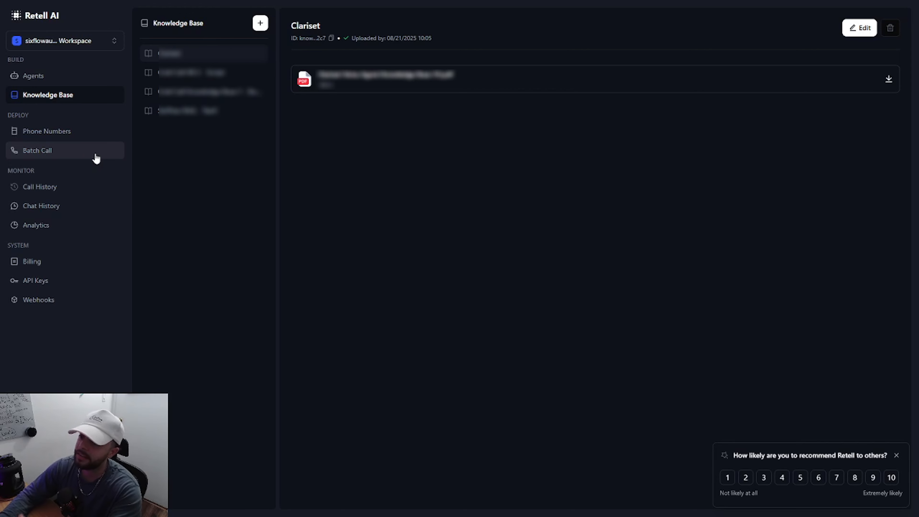
pyautogui.click(261, 23)
pyautogui.click(282, 240)
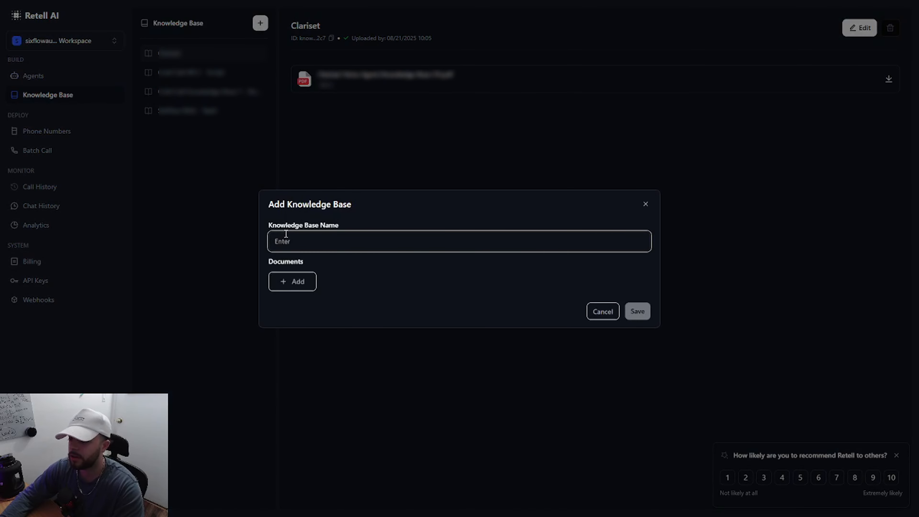
pyautogui.write('uj')
pyautogui.click(297, 281)
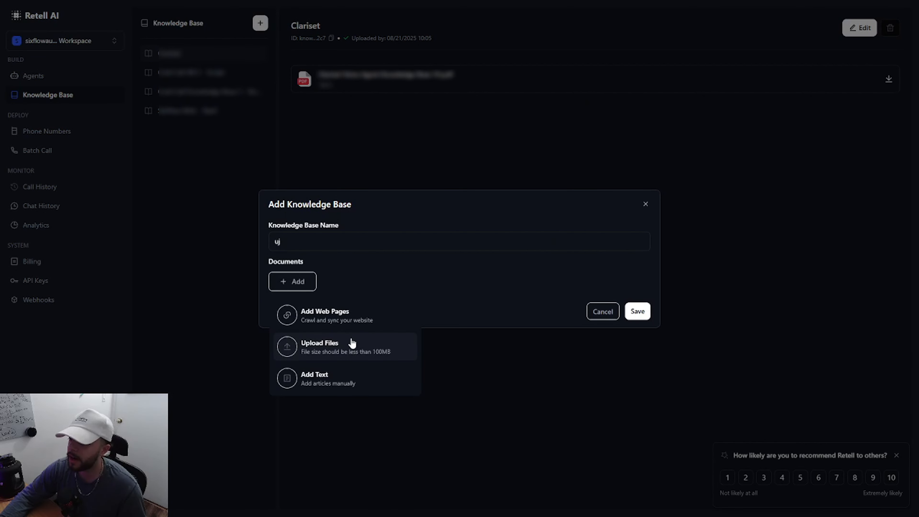
pyautogui.click(442, 296)
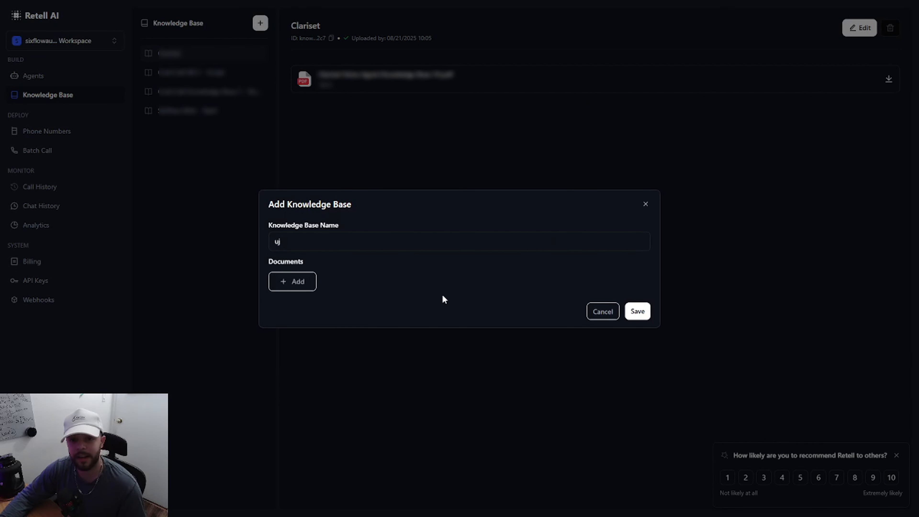
pyautogui.click(597, 311)
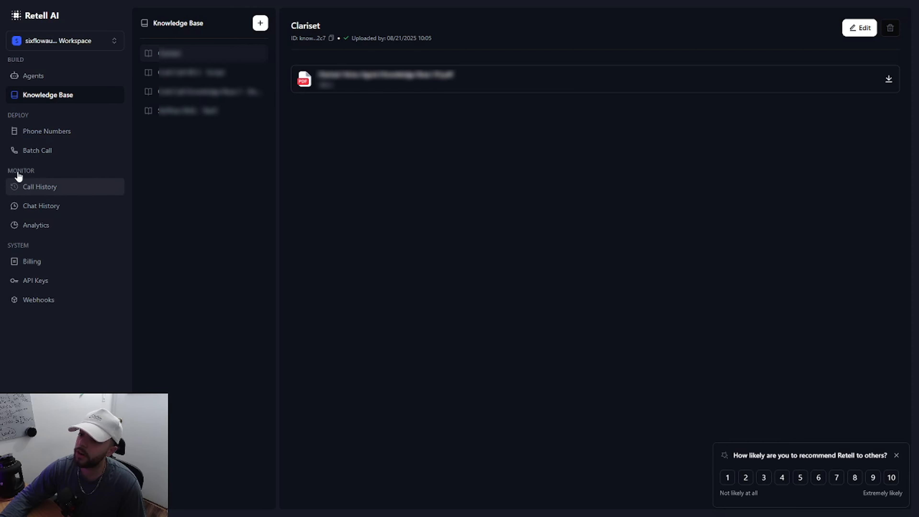
# Step: View the workspace's phone number settings and the batch call page
pyautogui.click(40, 139)
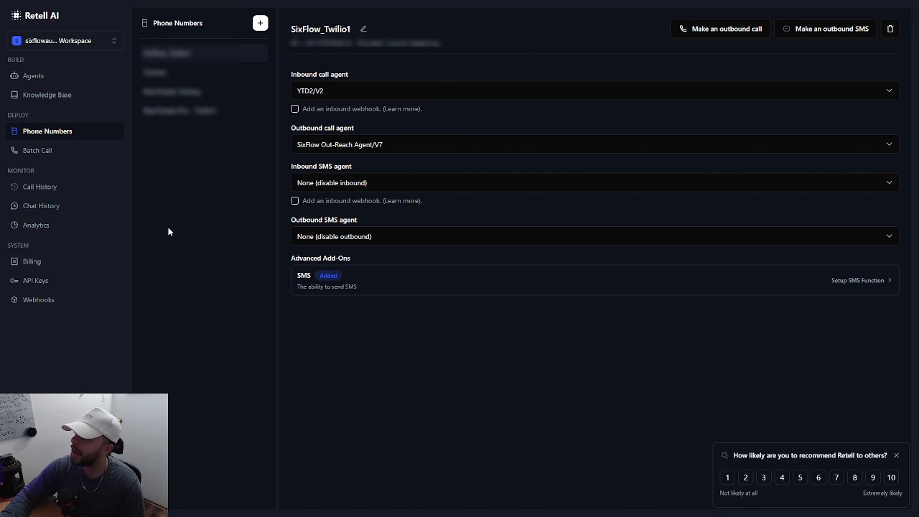
pyautogui.click(48, 158)
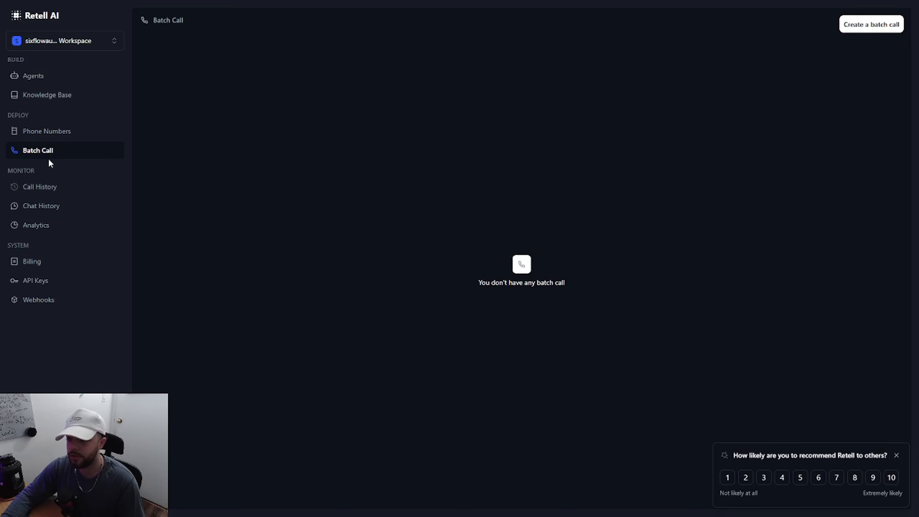
# Step: Open the most recent call in the call history and review its summary and transcription
pyautogui.click(40, 192)
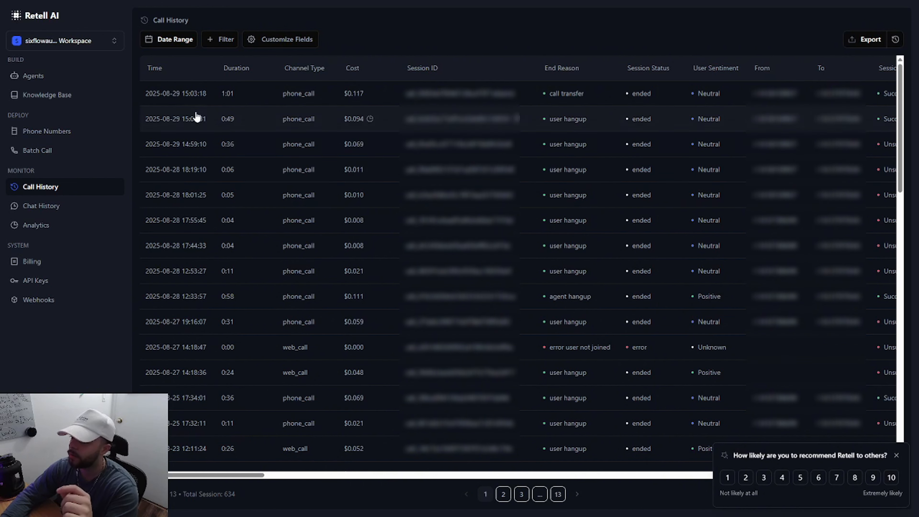
pyautogui.click(201, 107)
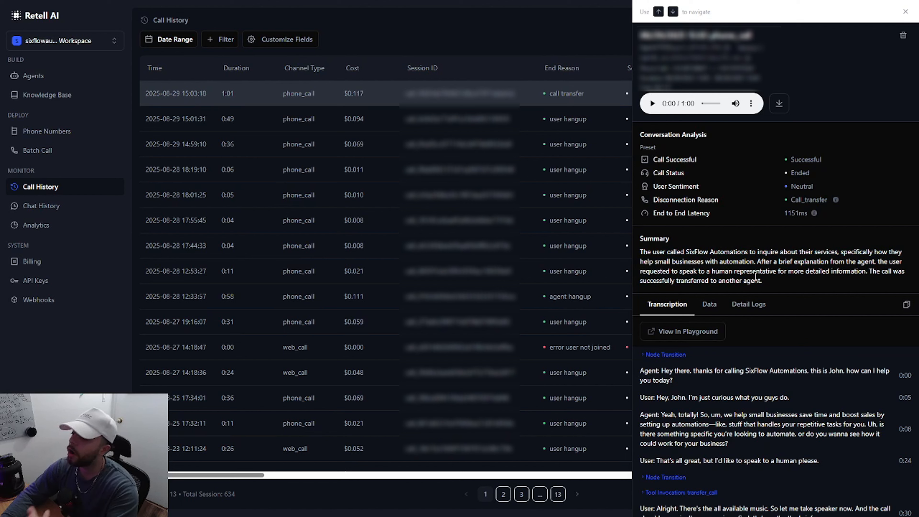
pyautogui.moveTo(762, 281); pyautogui.dragTo(655, 262)
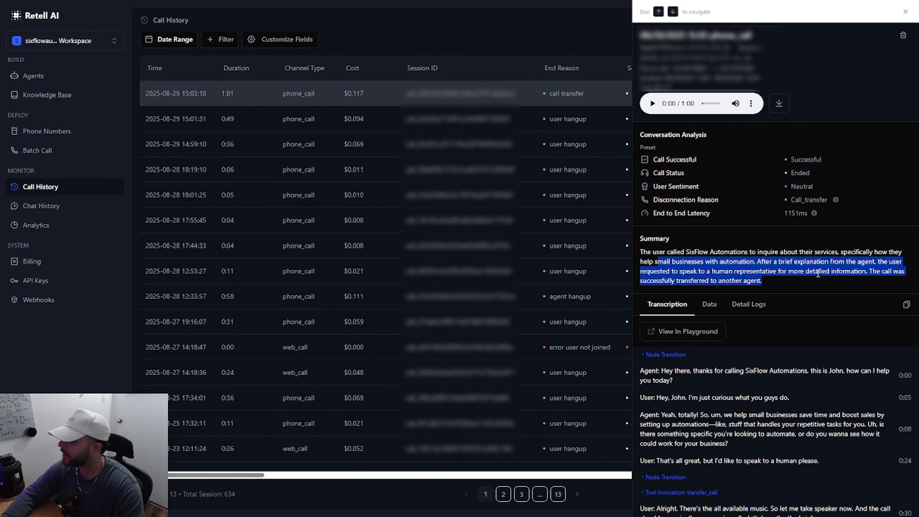
pyautogui.scroll(-3, 761, 452)
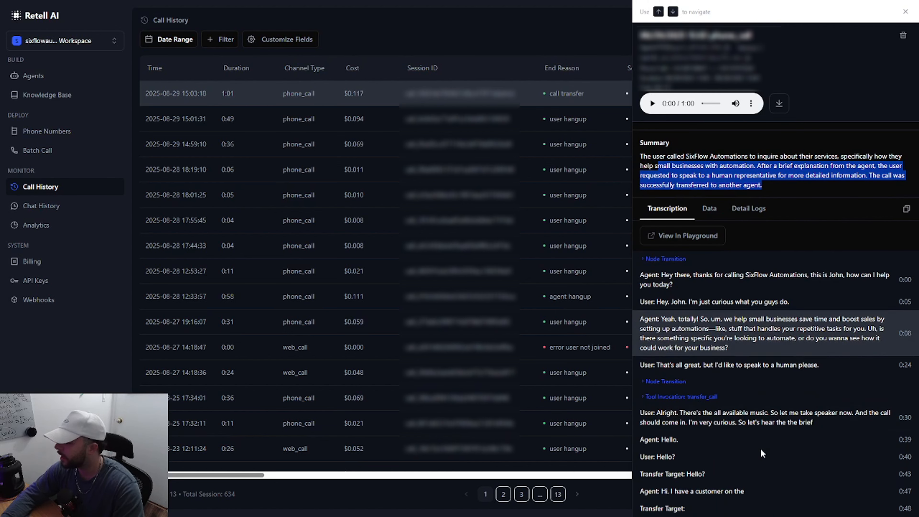
# Step: Review the call's data variables and detail logs, and close the call details
pyautogui.click(707, 208)
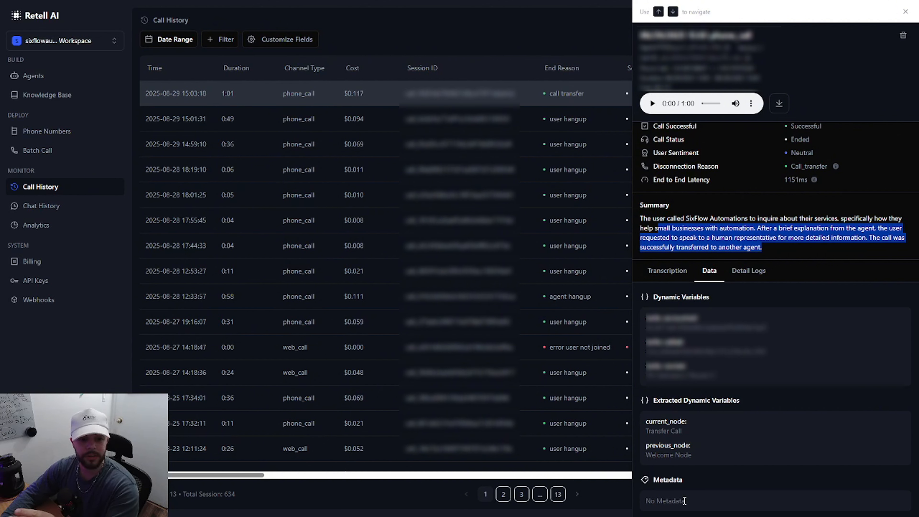
pyautogui.click(741, 272)
pyautogui.scroll(-4, 774, 318)
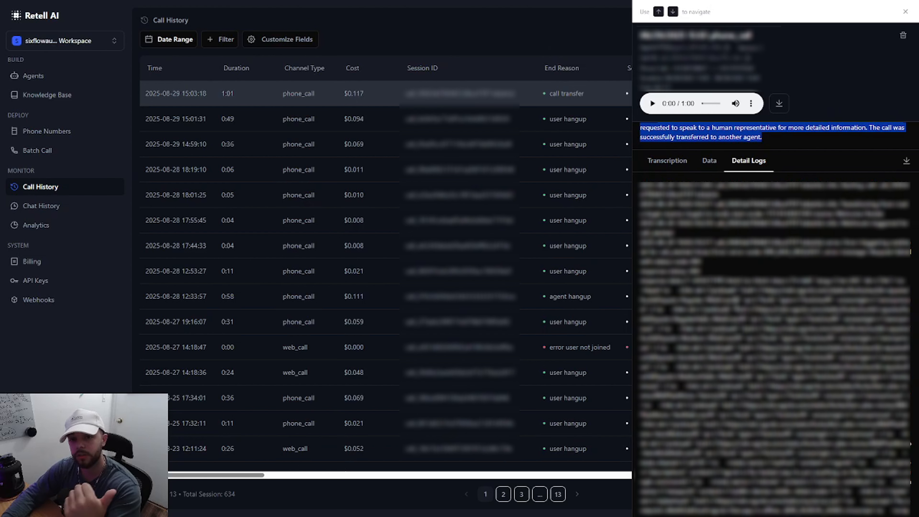
pyautogui.scroll(3, 774, 290)
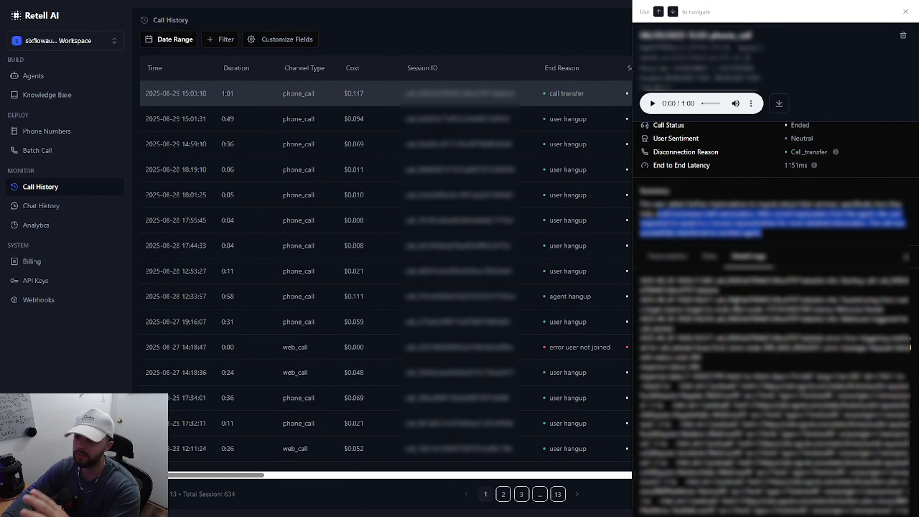
pyautogui.click(905, 13)
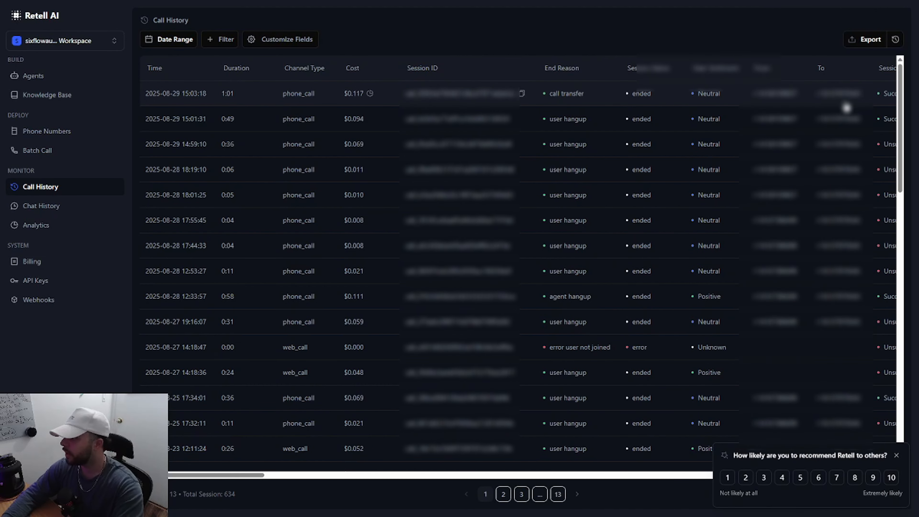
# Step: View the chat history, and examine the call counts and disconnection reason charts in the analytics
pyautogui.click(57, 212)
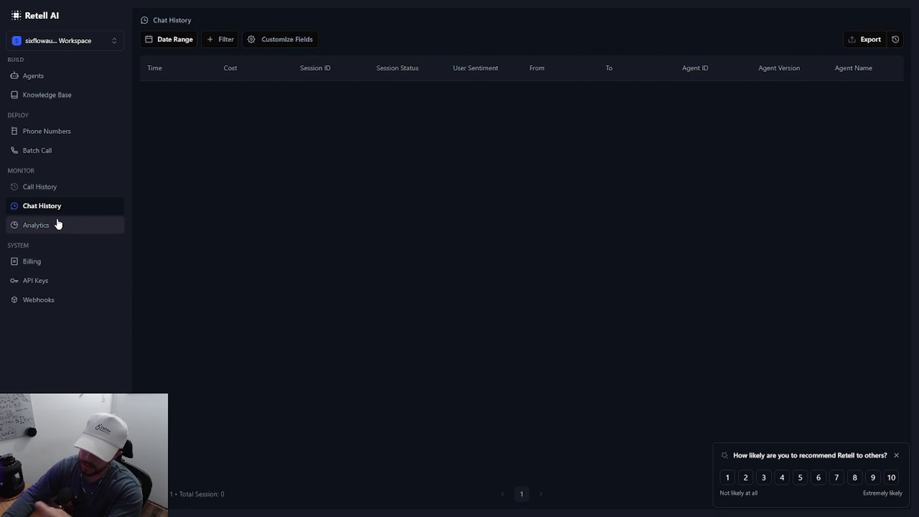
pyautogui.click(58, 224)
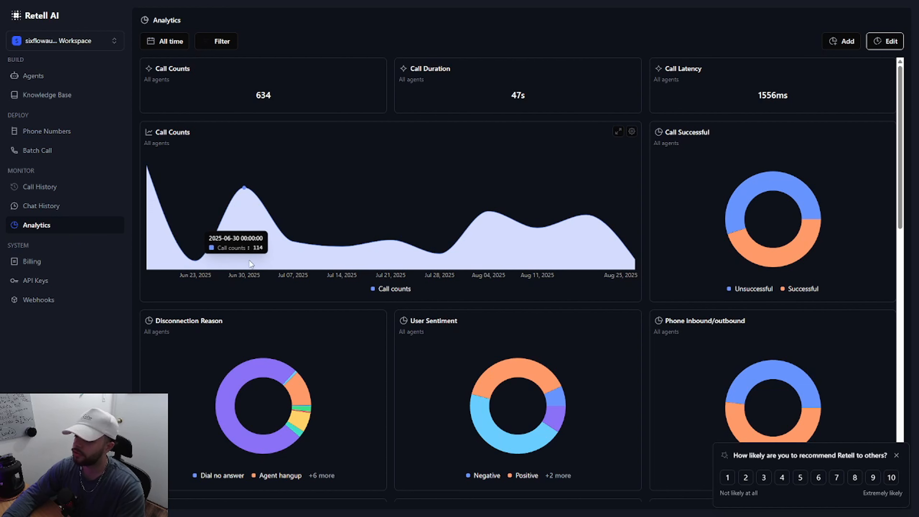
pyautogui.scroll(-1, 327, 267)
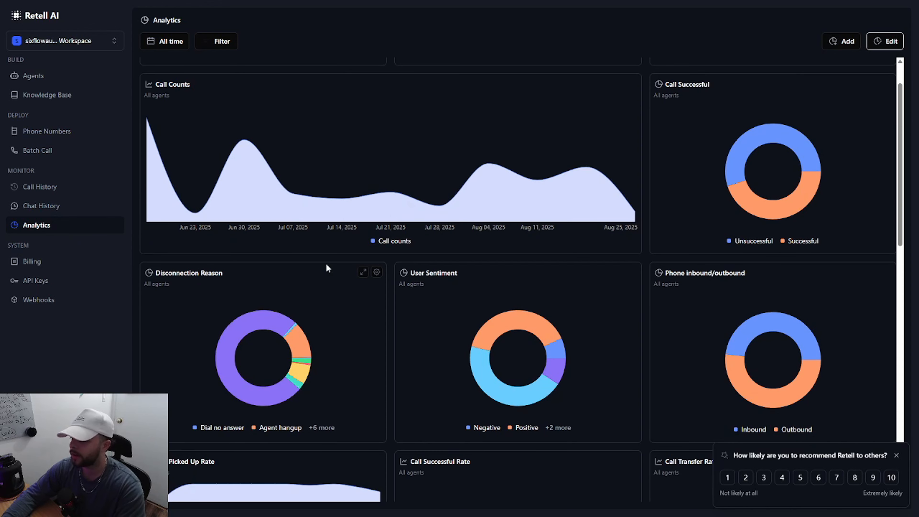
pyautogui.moveTo(275, 395)
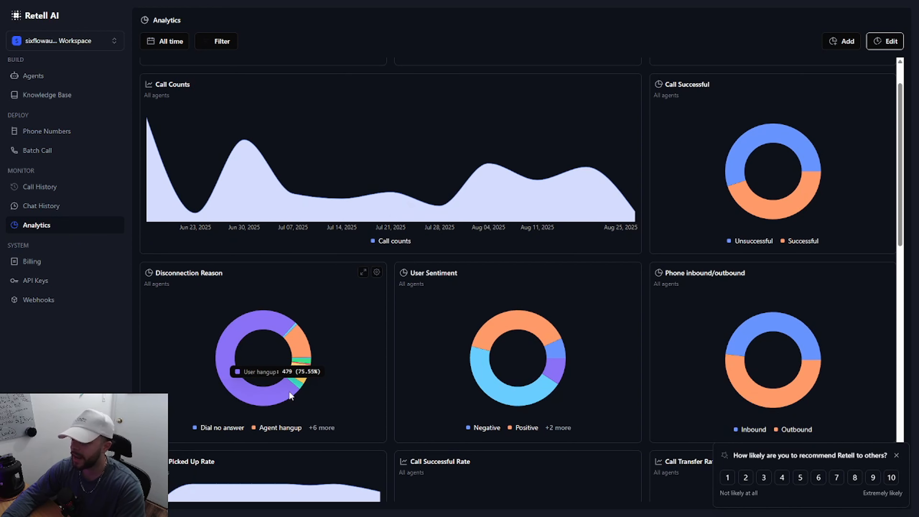
pyautogui.moveTo(300, 387)
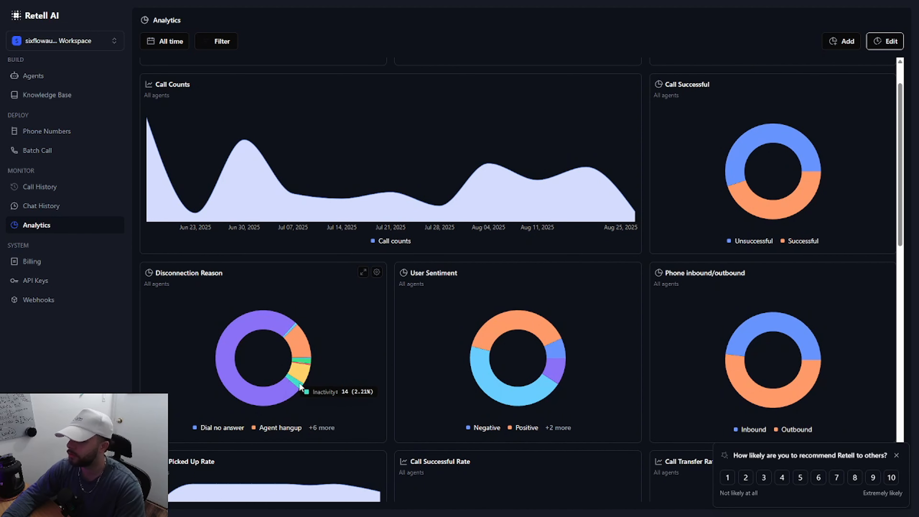
pyautogui.scroll(1, 337, 356)
pyautogui.moveTo(250, 192)
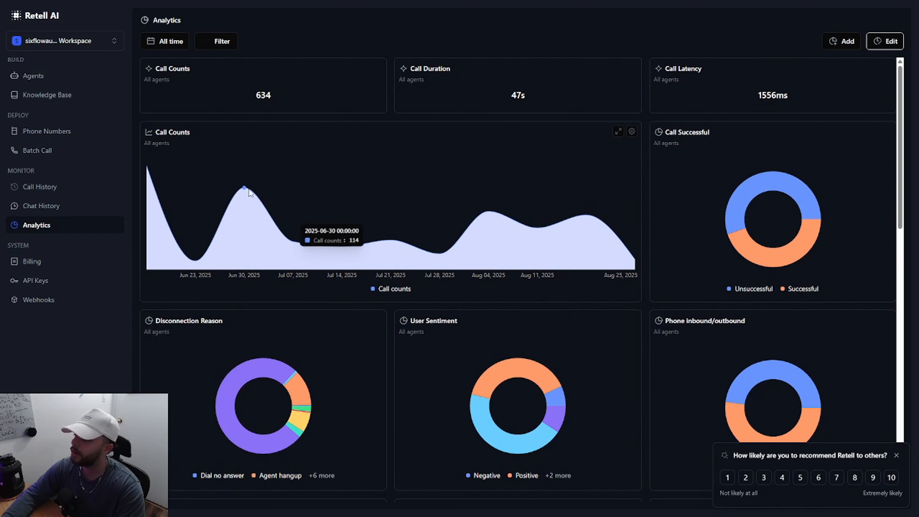
# Step: Preview a custom analytics chart as Bar and Donut graph types, and cancel without adding it
pyautogui.click(832, 51)
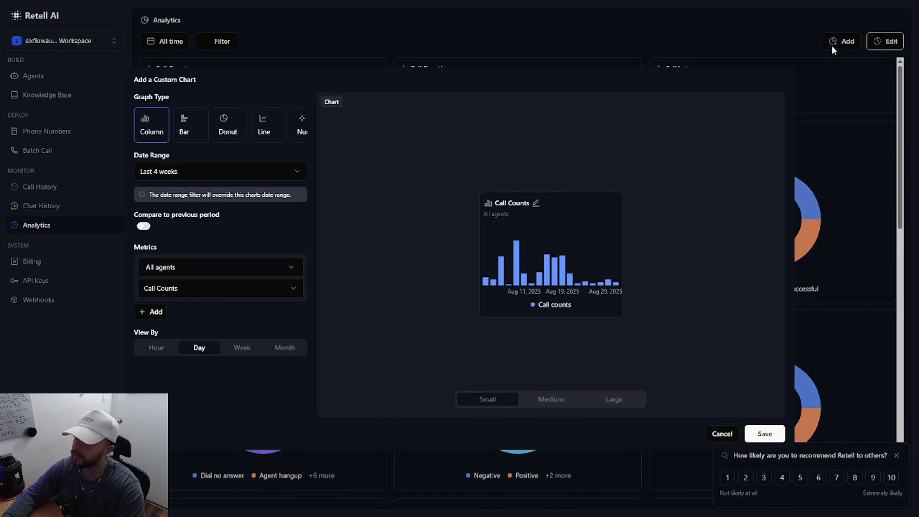
pyautogui.click(194, 131)
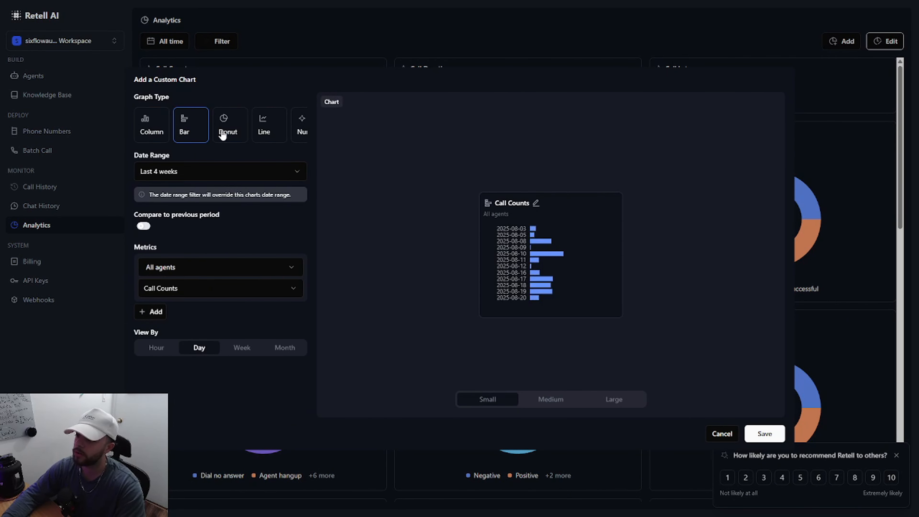
pyautogui.click(224, 131)
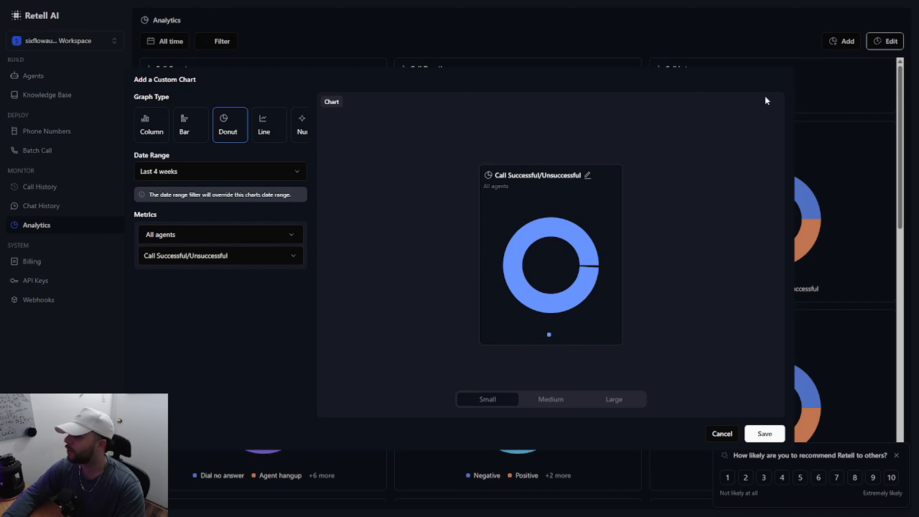
pyautogui.click(721, 434)
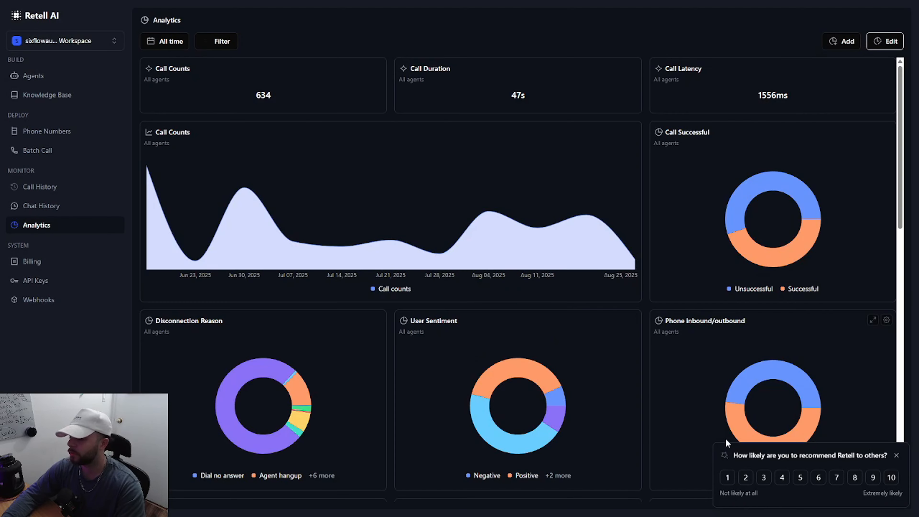
pyautogui.scroll(-1, 394, 305)
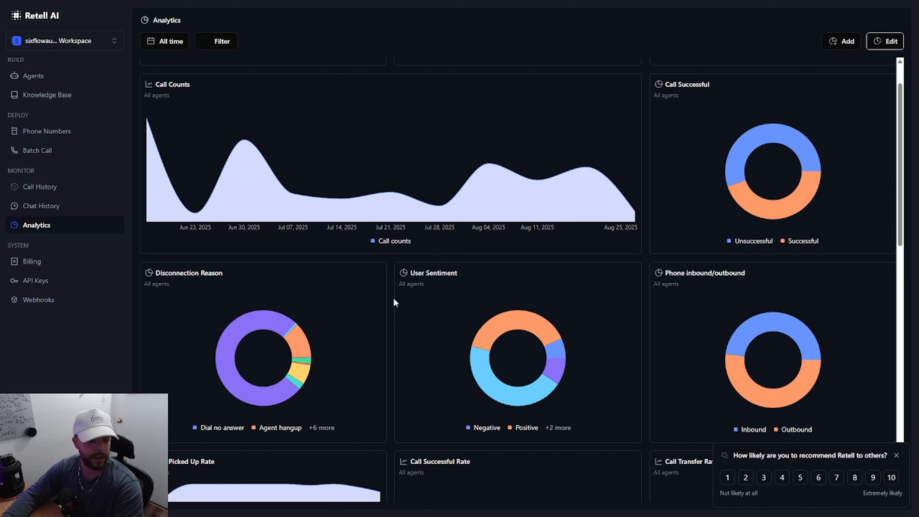
pyautogui.scroll(1, 393, 303)
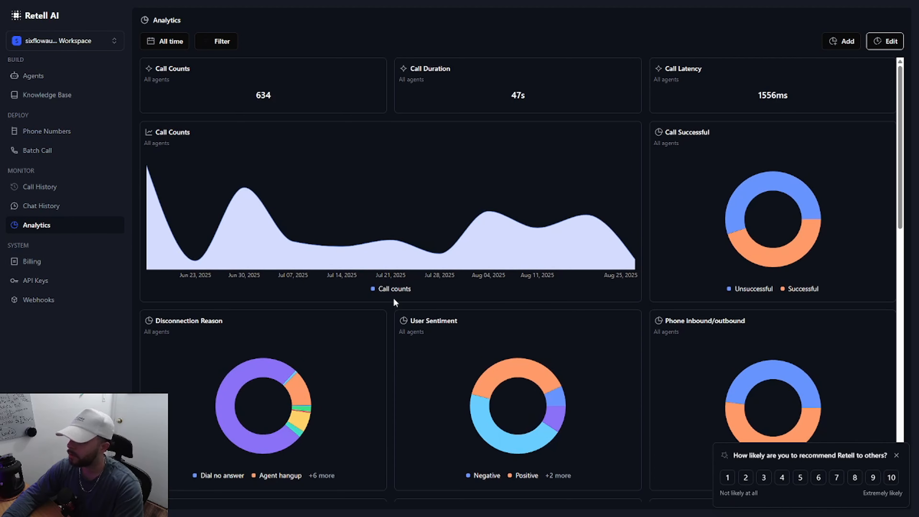
# Step: View the workspace's billing history and the list of API keys
pyautogui.click(45, 261)
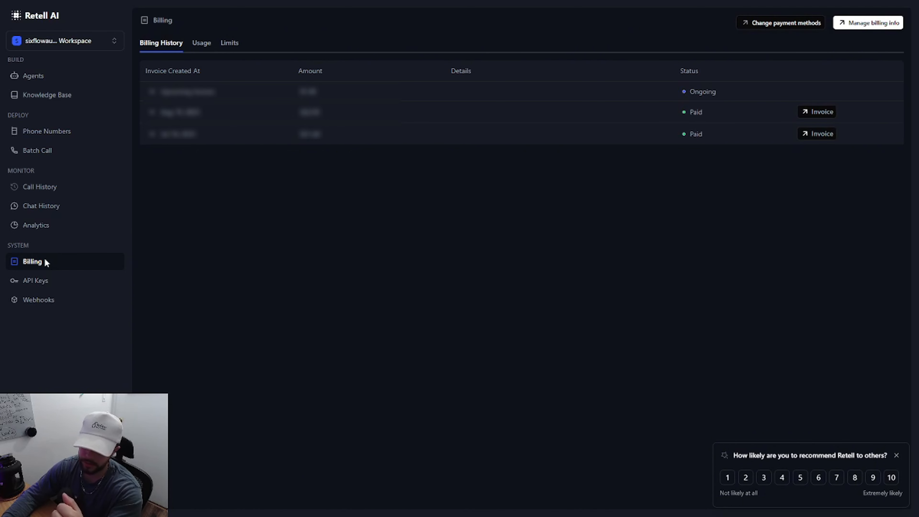
pyautogui.click(40, 280)
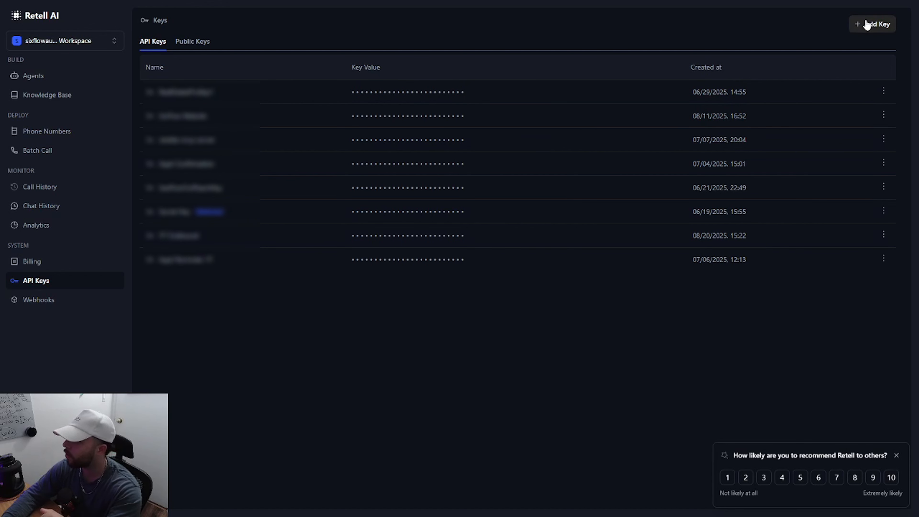
# Step: Open the form for adding an API key, cancel it without creating one, and view the webhook settings
pyautogui.click(867, 25)
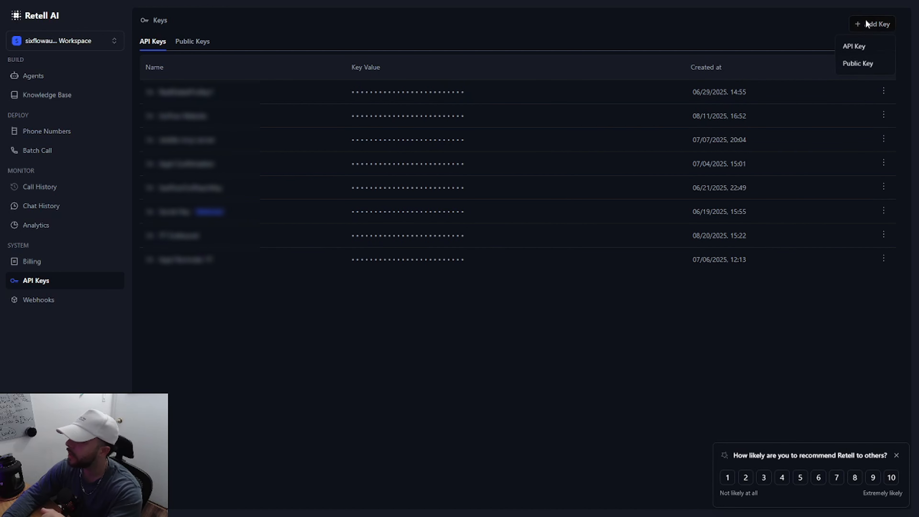
pyautogui.click(862, 47)
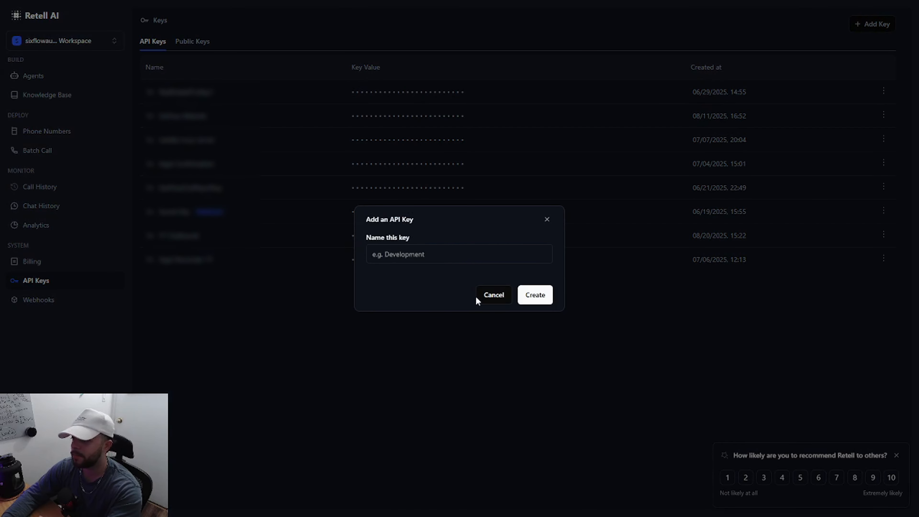
pyautogui.click(485, 296)
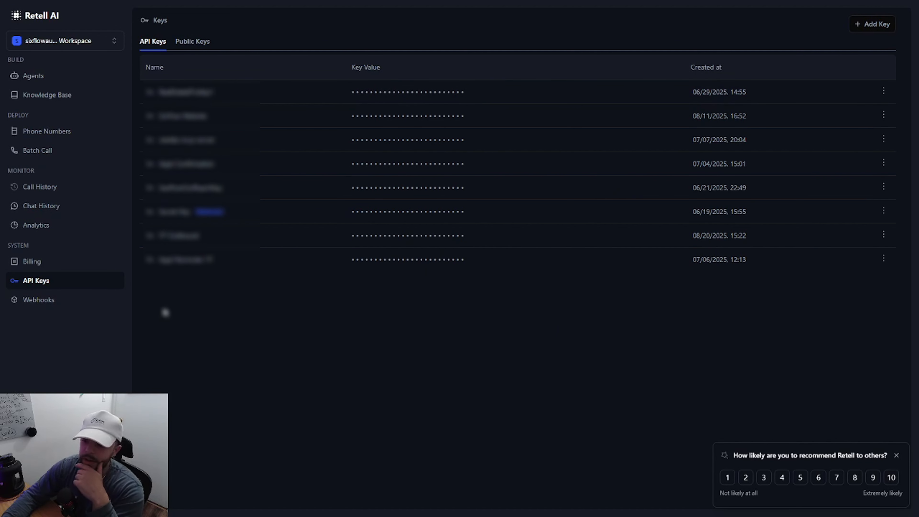
pyautogui.click(59, 310)
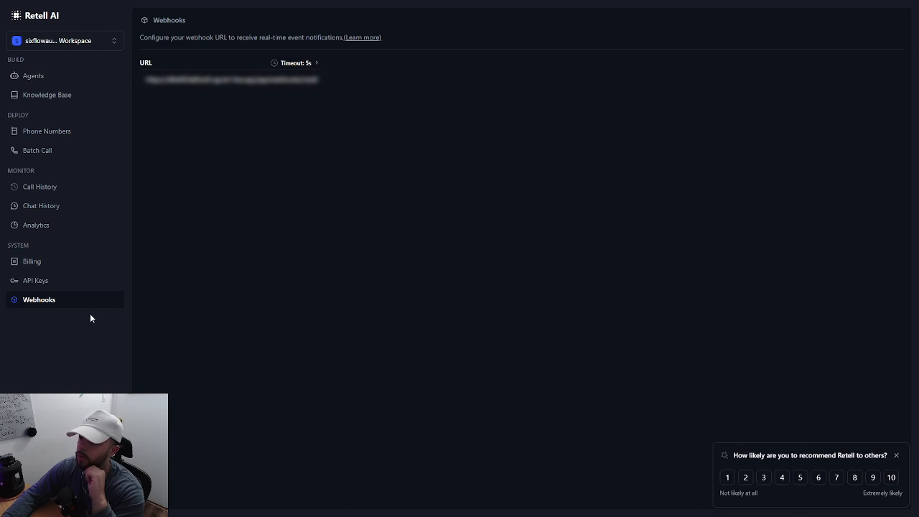
# Step: Start a new voice agent, compare the Single Prompt, Multi-Prompt and Custom LLM types, and choose Conversation Flow Agent
pyautogui.click(72, 84)
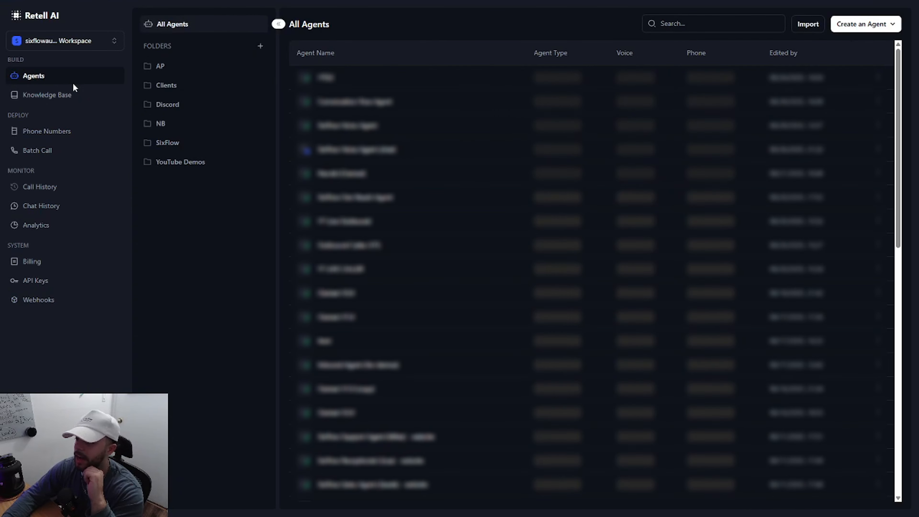
pyautogui.click(864, 24)
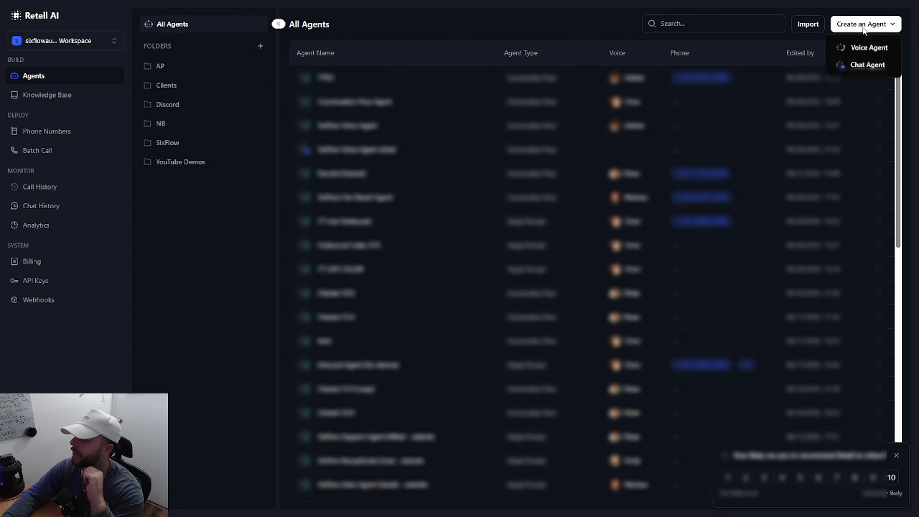
pyautogui.click(868, 49)
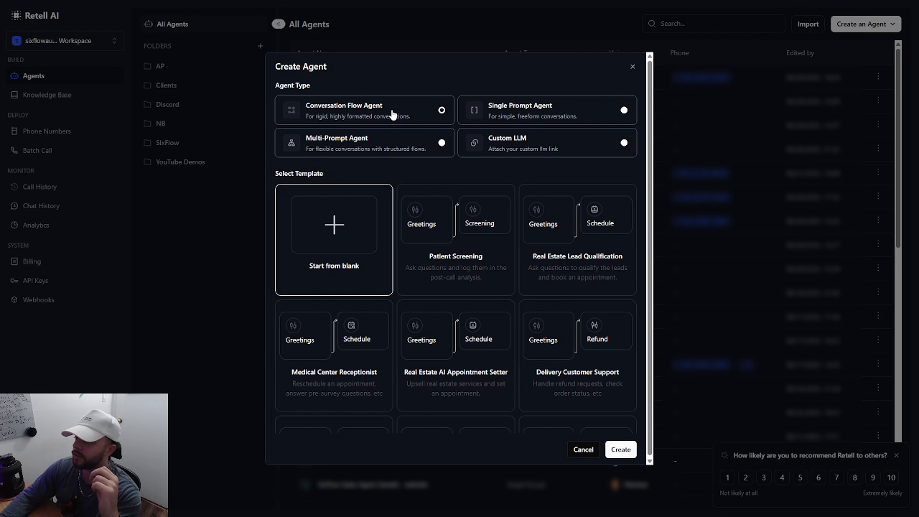
pyautogui.click(521, 110)
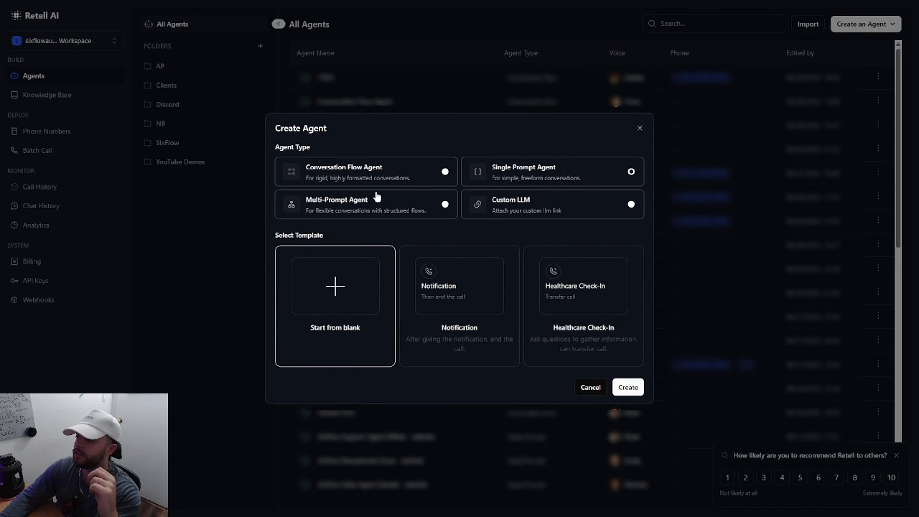
pyautogui.click(376, 198)
pyautogui.click(514, 200)
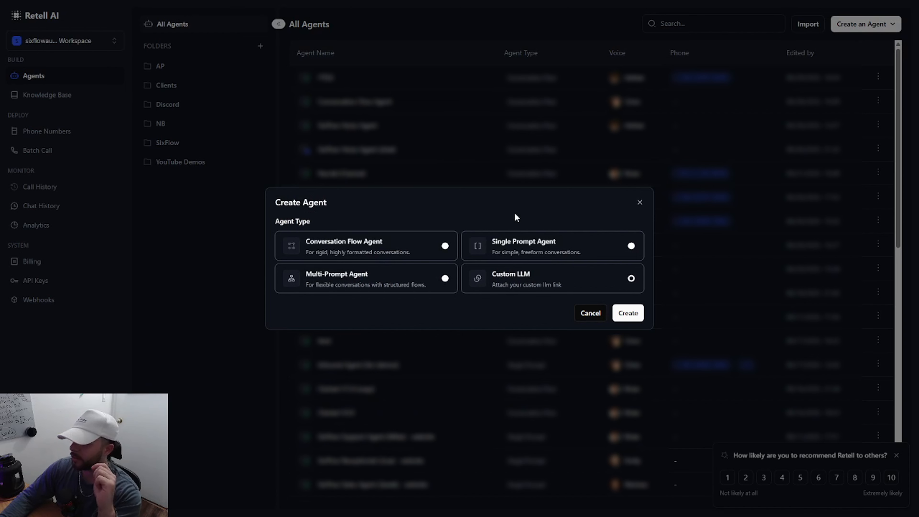
pyautogui.click(361, 253)
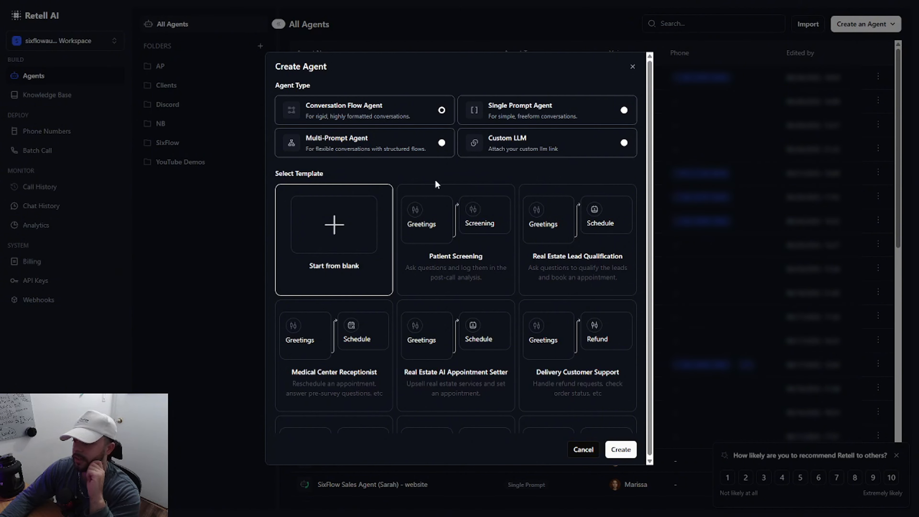
# Step: Look through the conversation flow templates, and create the agent with Start from blank
pyautogui.scroll(-1, 436, 183)
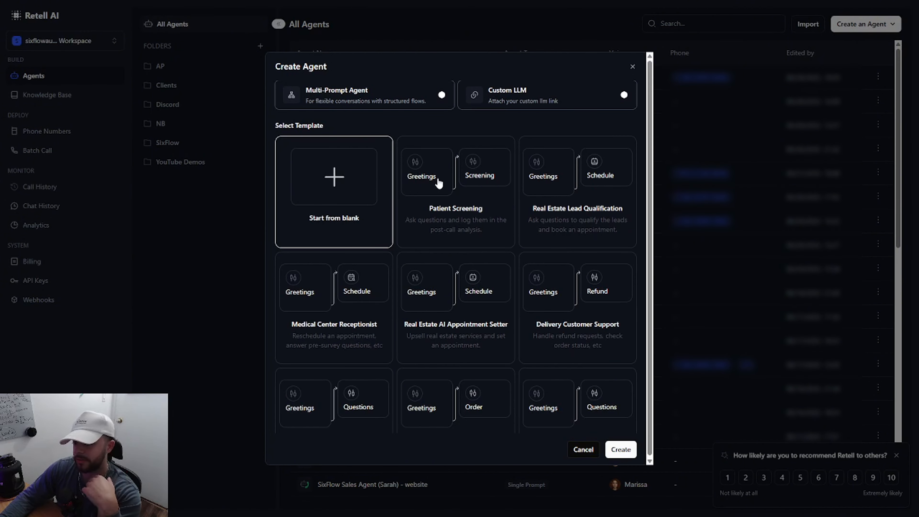
pyautogui.scroll(-1, 438, 184)
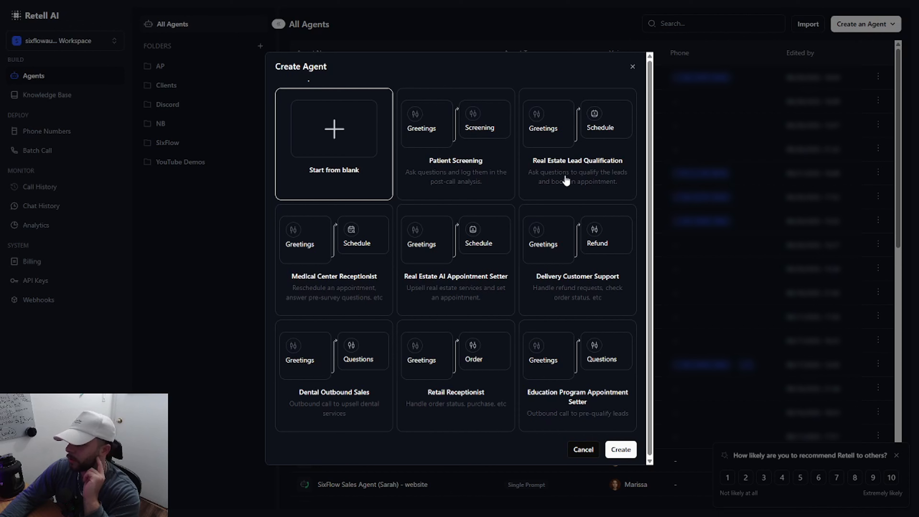
pyautogui.scroll(-1, 570, 180)
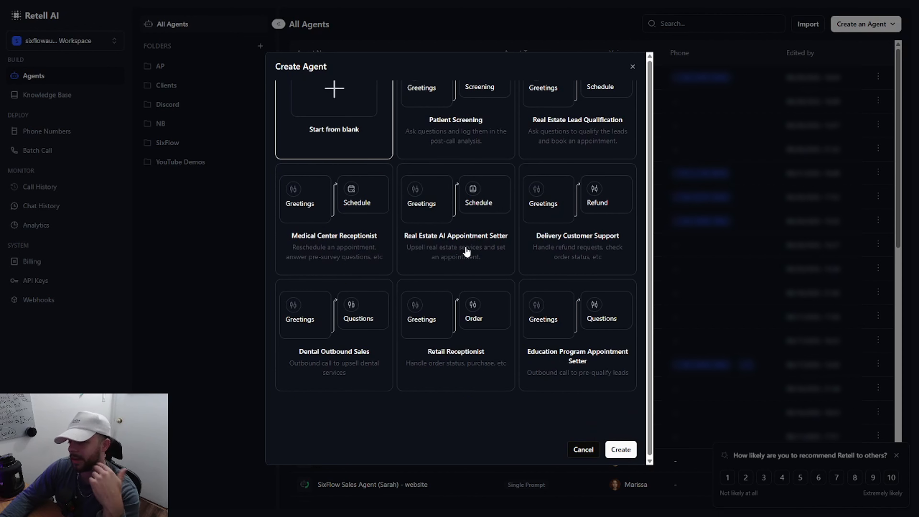
pyautogui.scroll(1, 466, 252)
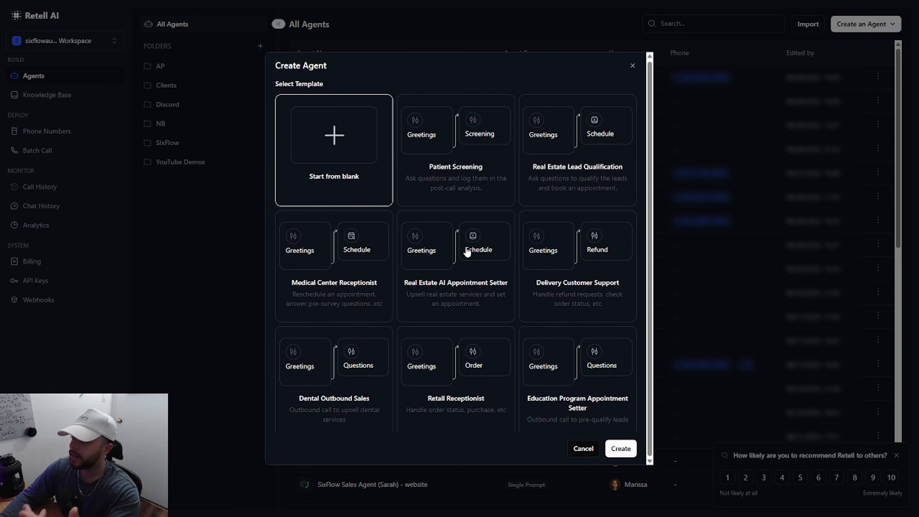
pyautogui.click(467, 252)
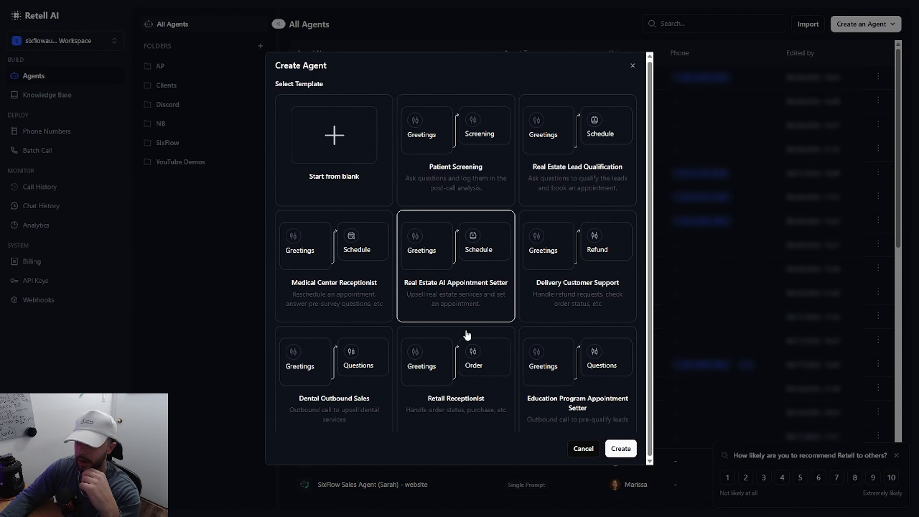
pyautogui.scroll(2, 466, 333)
pyautogui.click(336, 250)
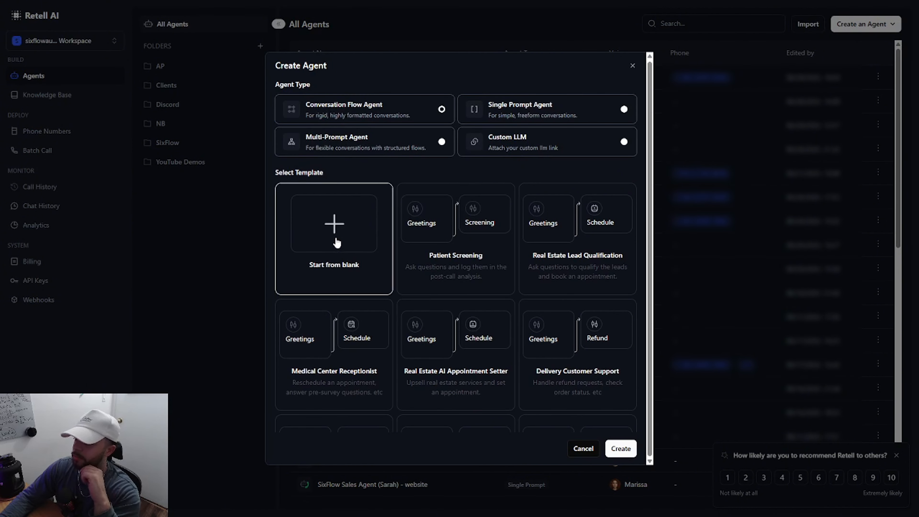
pyautogui.click(620, 450)
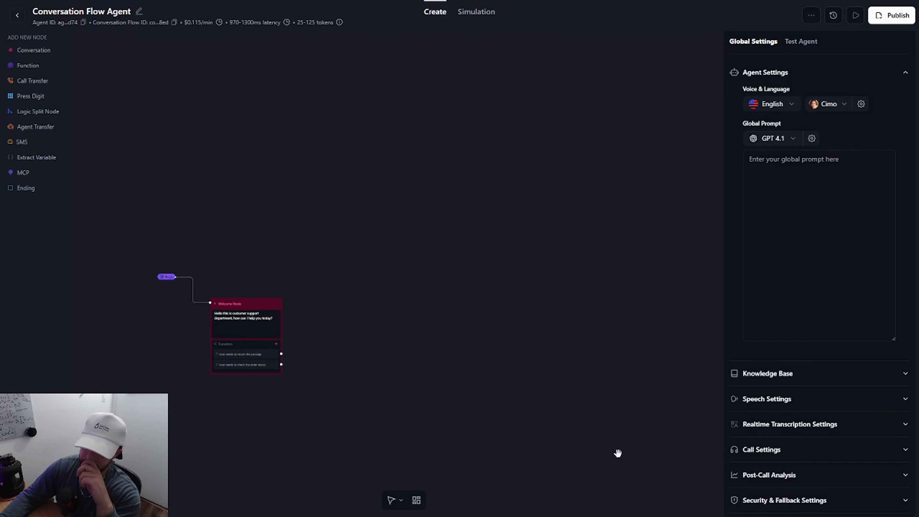
# Step: Look through the languages available for the new agent, and close the list without choosing another one
pyautogui.scroll(5, 155, 346)
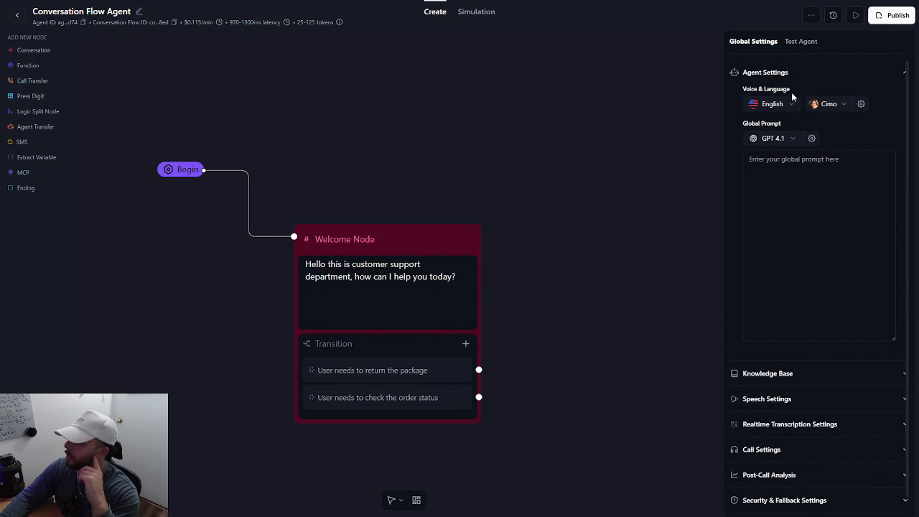
pyautogui.click(778, 109)
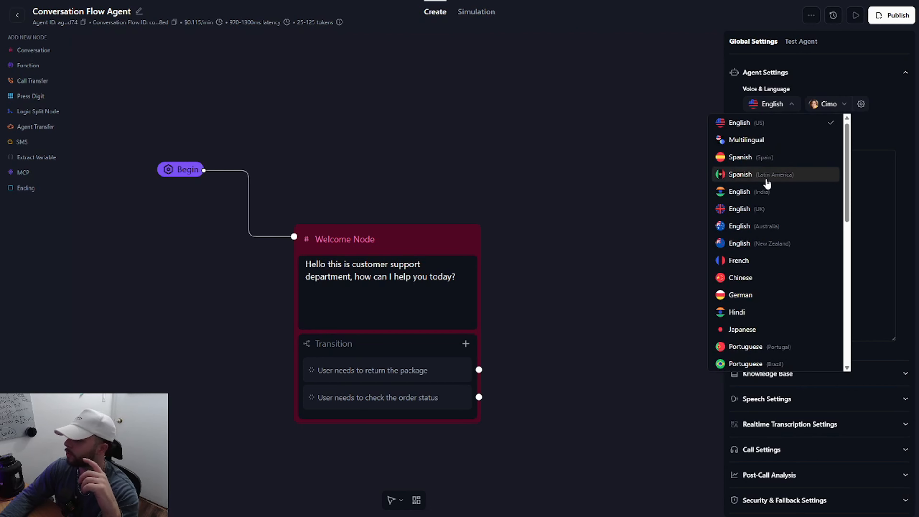
pyautogui.scroll(-10, 766, 184)
pyautogui.scroll(10, 766, 184)
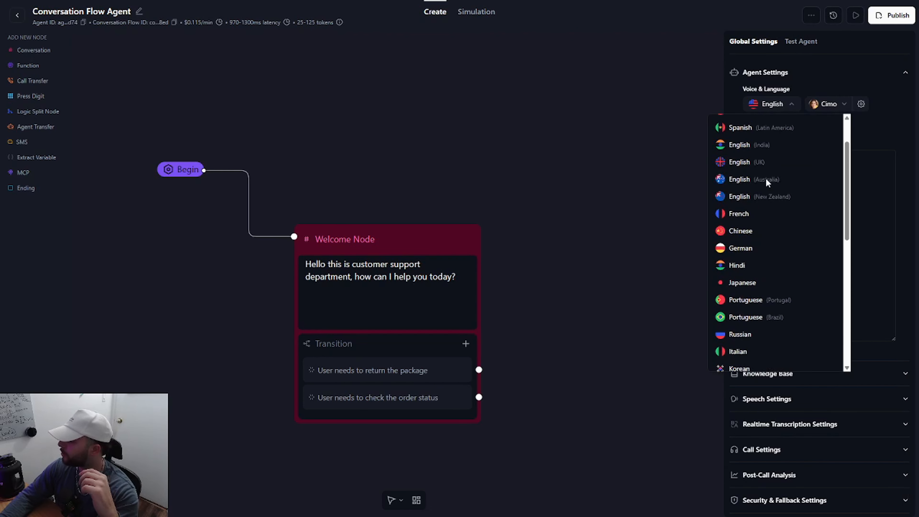
pyautogui.click(877, 131)
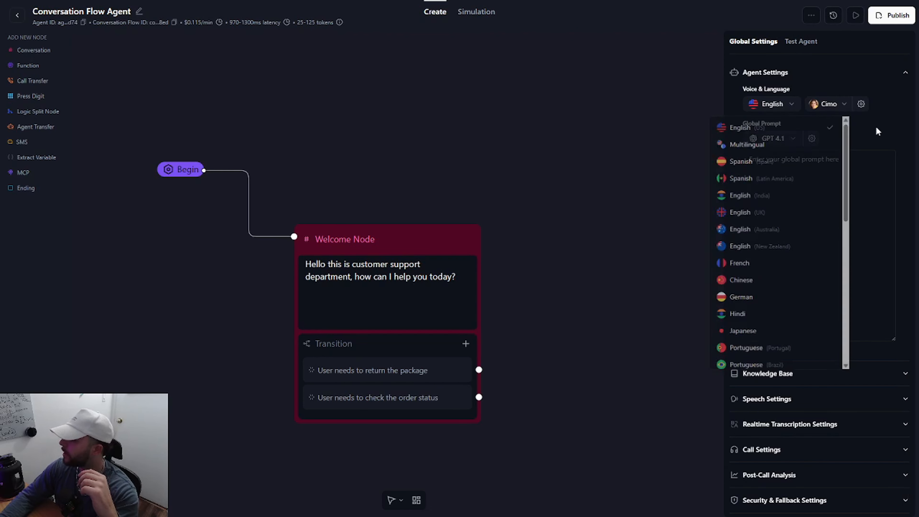
# Step: Compare the Elevenlabs, OpenAI and Cartesia voices available for the agent, and close the voice selection without changing it
pyautogui.click(823, 109)
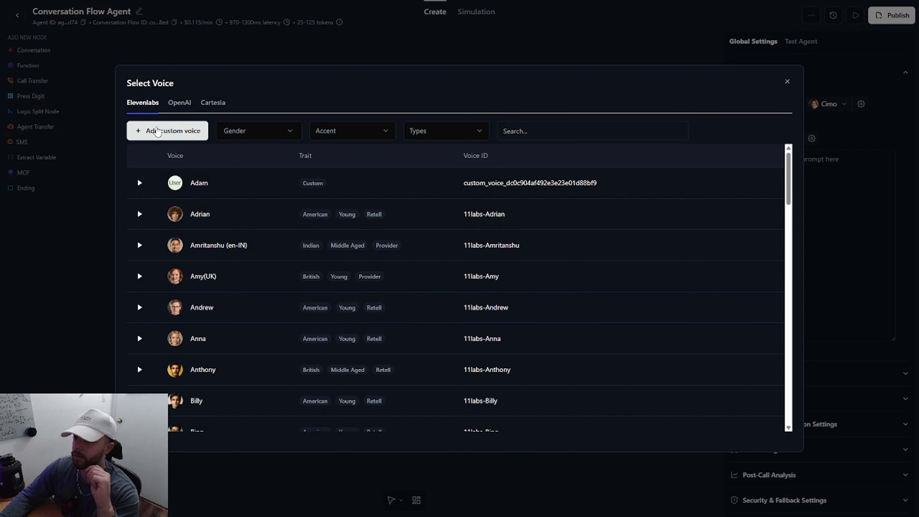
pyautogui.click(180, 105)
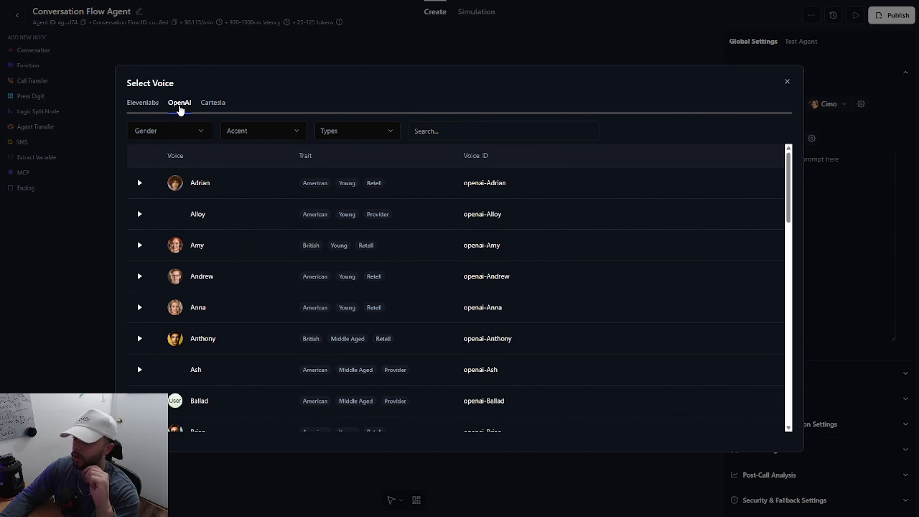
pyautogui.click(212, 105)
pyautogui.click(149, 105)
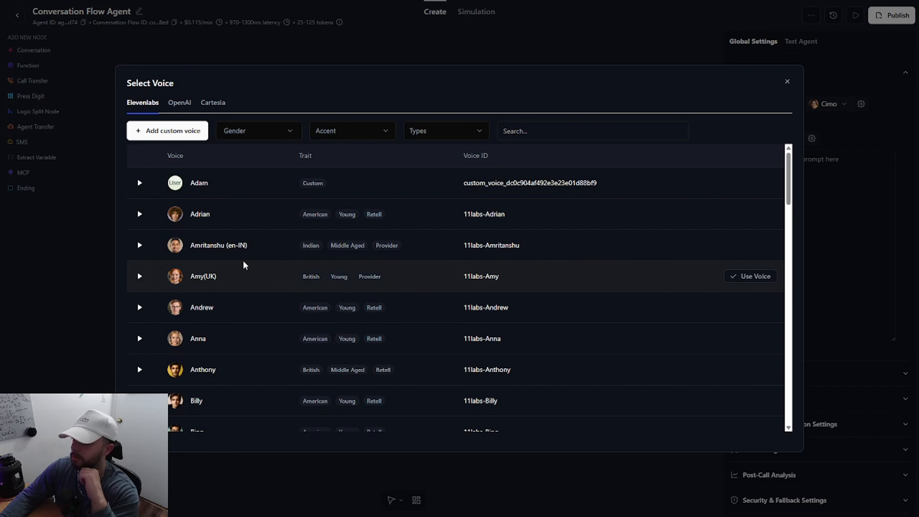
pyautogui.scroll(-1, 244, 265)
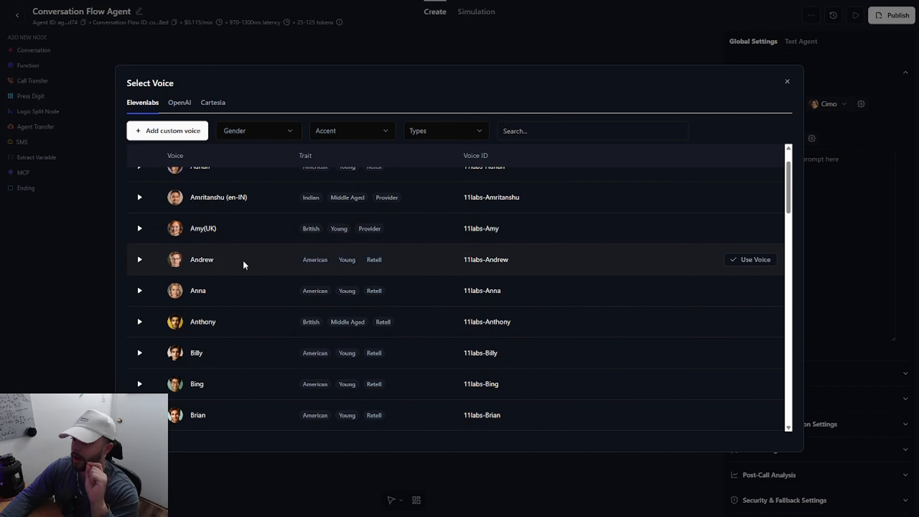
pyautogui.click(213, 103)
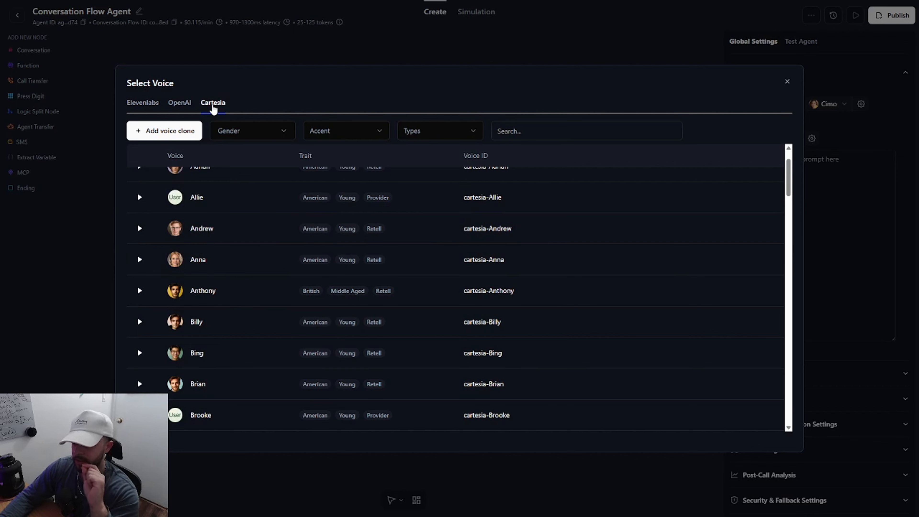
pyautogui.scroll(1, 259, 238)
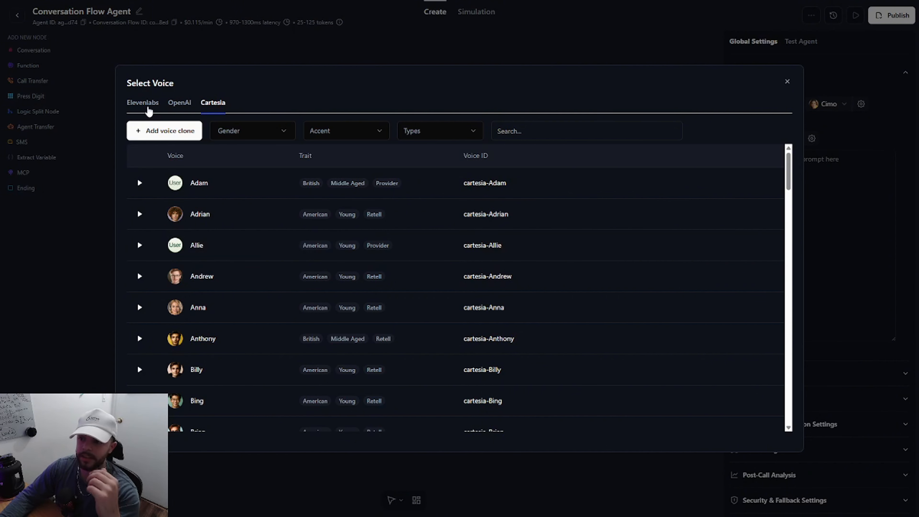
pyautogui.click(145, 109)
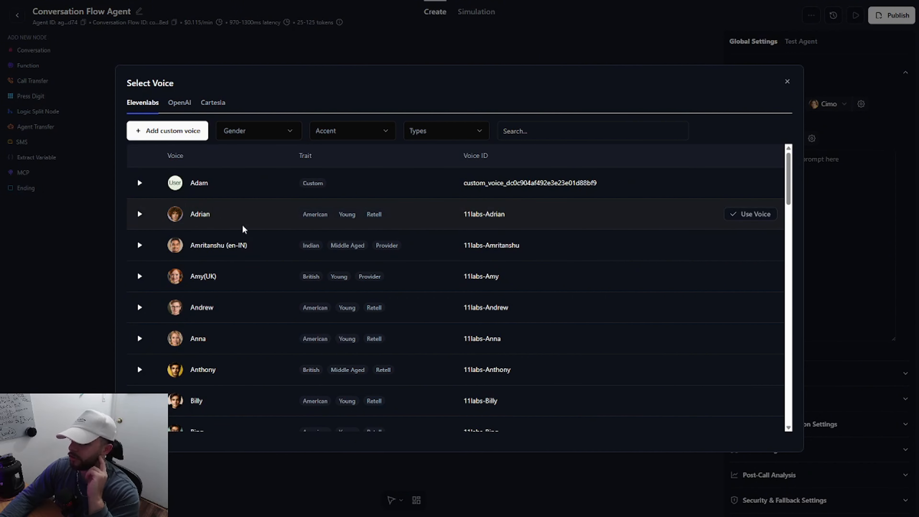
pyautogui.click(787, 81)
# Step: Review the language models offered for the global prompt, and set the model to GPT 5 with the Default tier
pyautogui.click(770, 160)
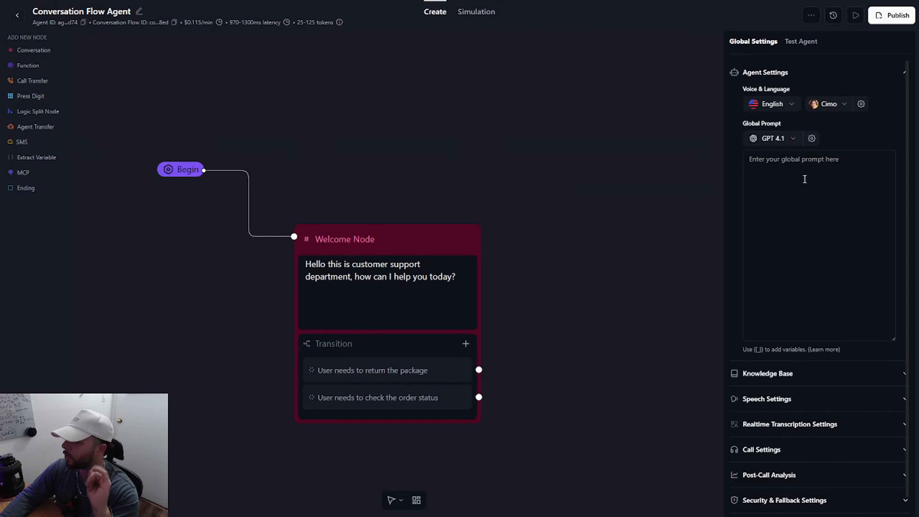
pyautogui.click(776, 140)
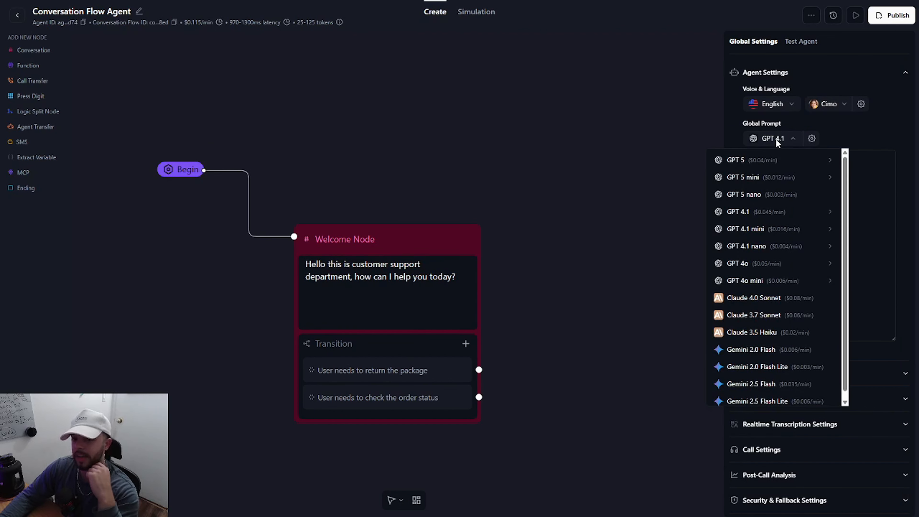
pyautogui.moveTo(745, 162)
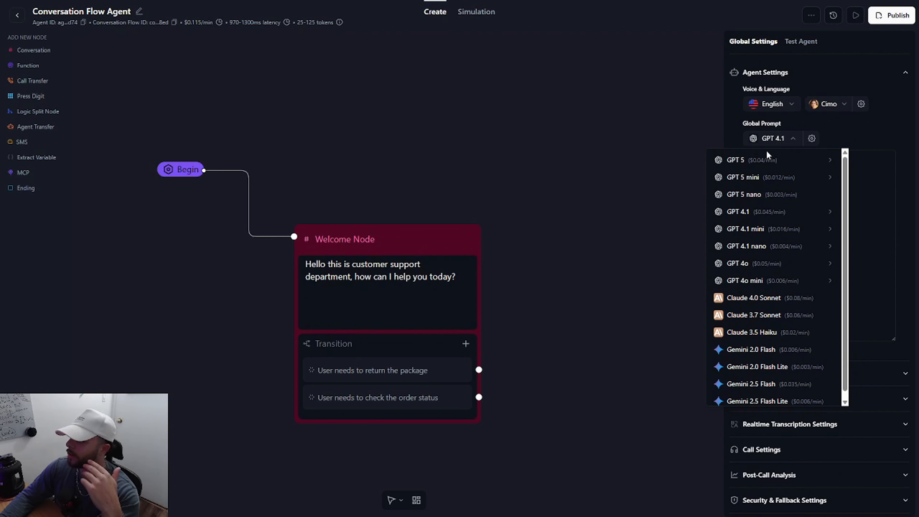
pyautogui.moveTo(775, 160)
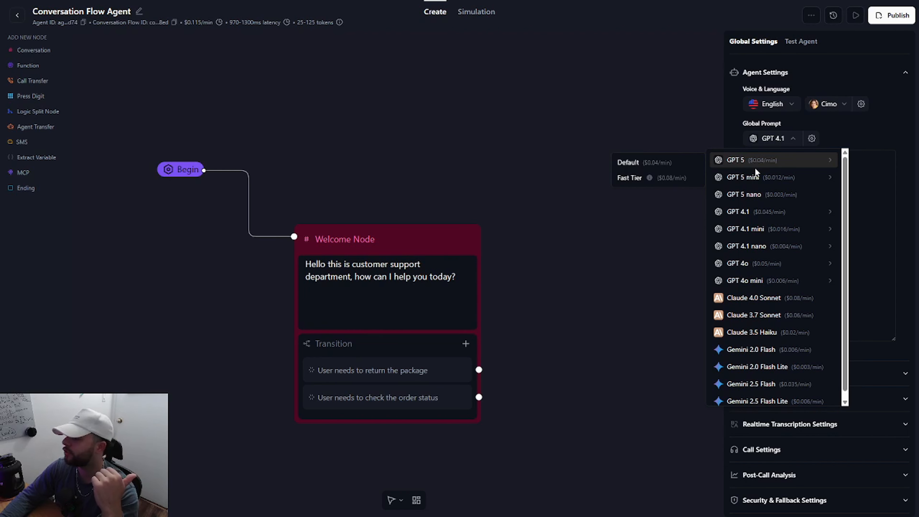
pyautogui.click(687, 163)
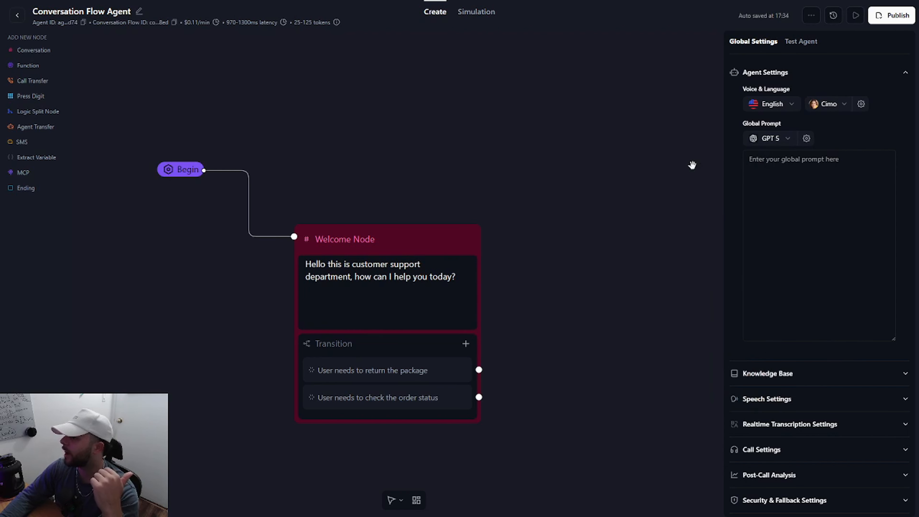
# Step: Attach the existing SixFlow RAG - Test1 knowledge base to the agent
pyautogui.click(823, 201)
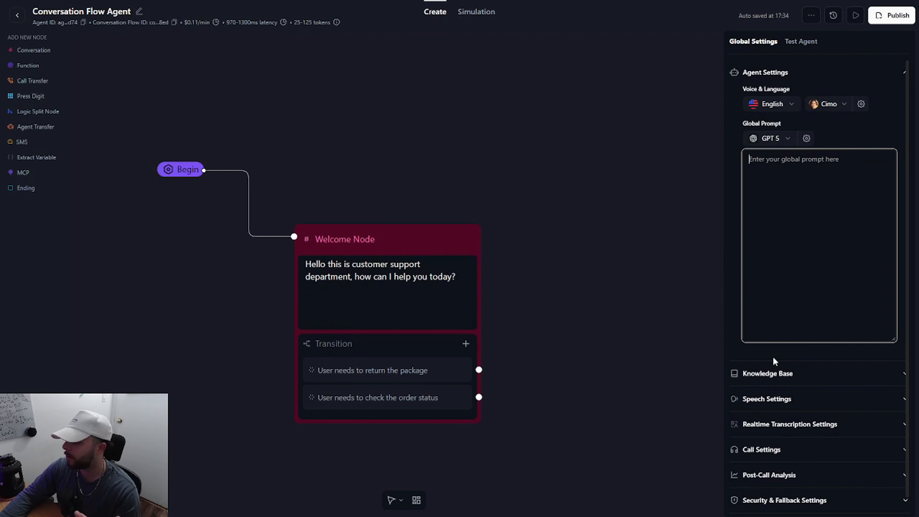
pyautogui.scroll(-1, 773, 356)
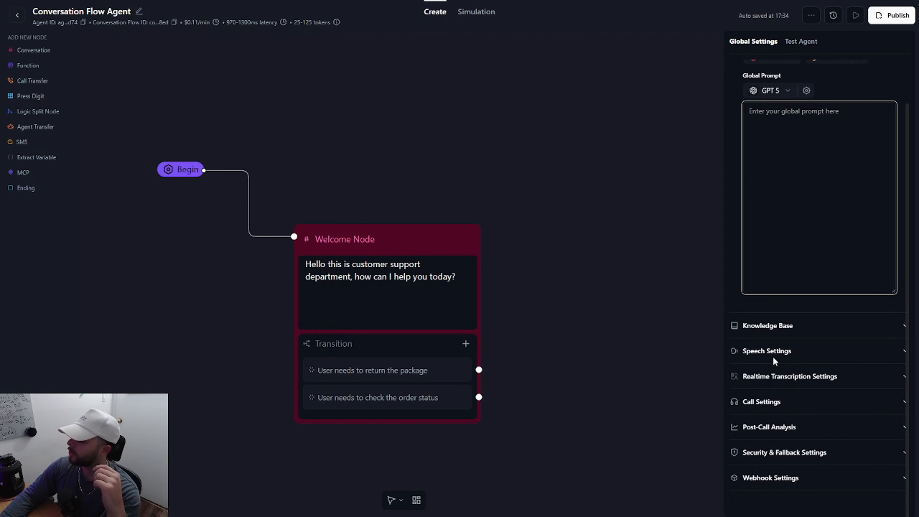
pyautogui.click(768, 326)
pyautogui.scroll(-1, 768, 328)
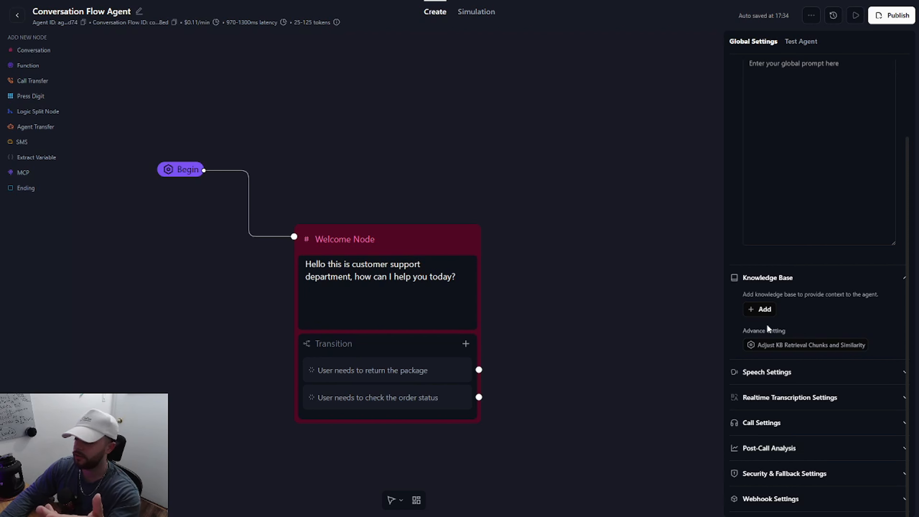
pyautogui.click(760, 311)
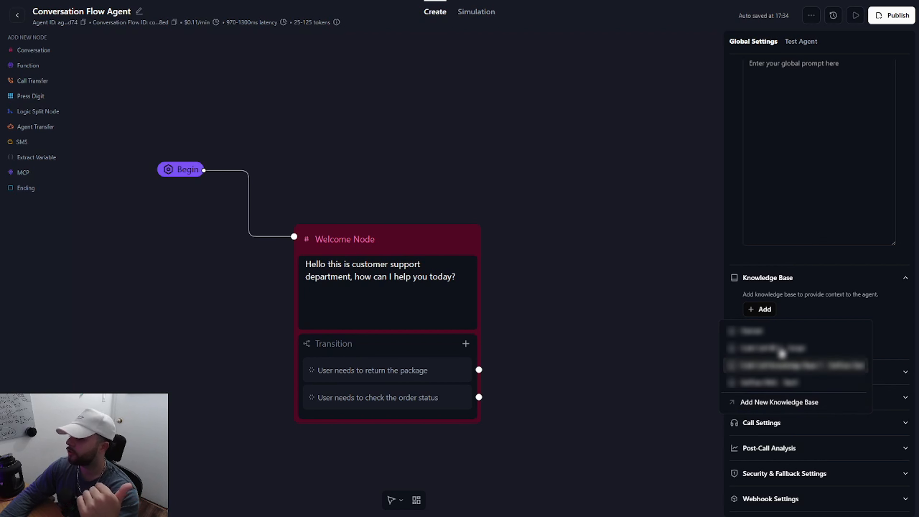
pyautogui.click(794, 383)
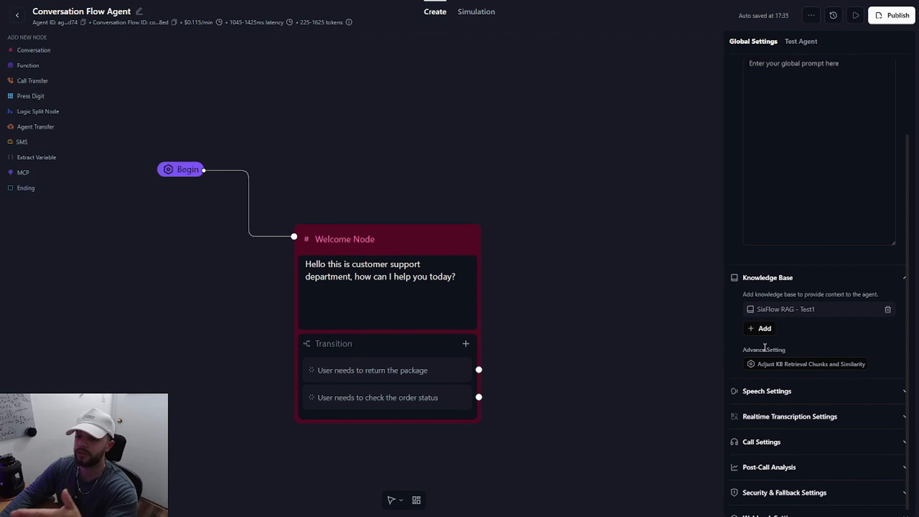
# Step: Expand the speech settings and look through the available background sounds, leaving the selection at None
pyautogui.scroll(-2, 764, 348)
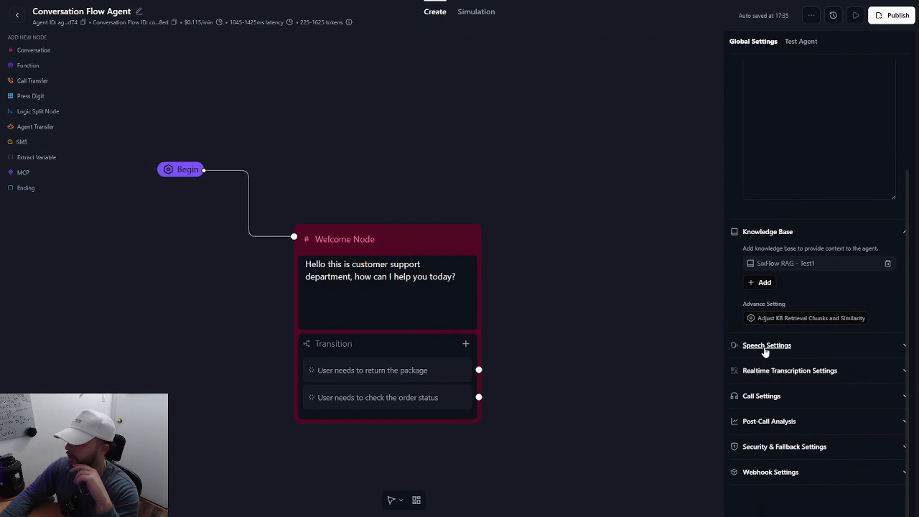
pyautogui.click(765, 349)
pyautogui.scroll(-6, 764, 346)
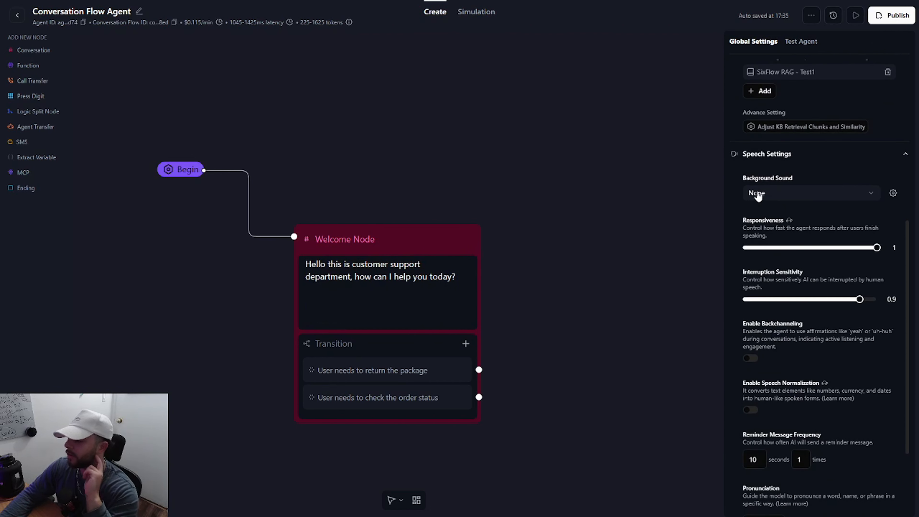
pyautogui.click(758, 194)
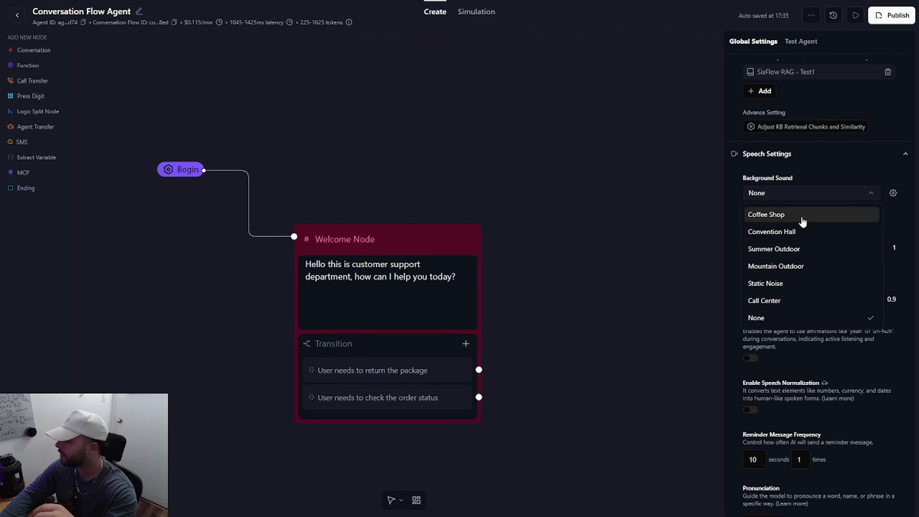
pyautogui.click(729, 211)
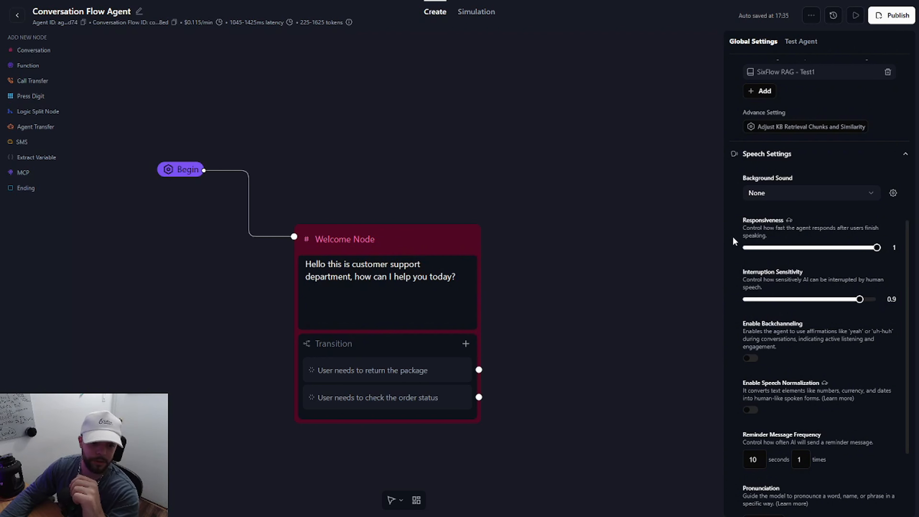
# Step: Set the agent's responsiveness to 0.9 and its interruption sensitivity to 0.8
pyautogui.scroll(-1, 732, 237)
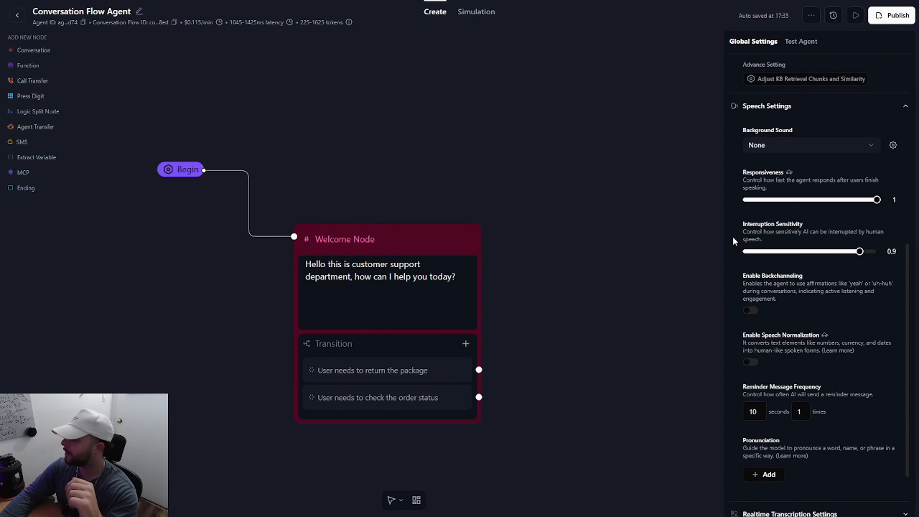
pyautogui.moveTo(741, 173); pyautogui.dragTo(781, 192)
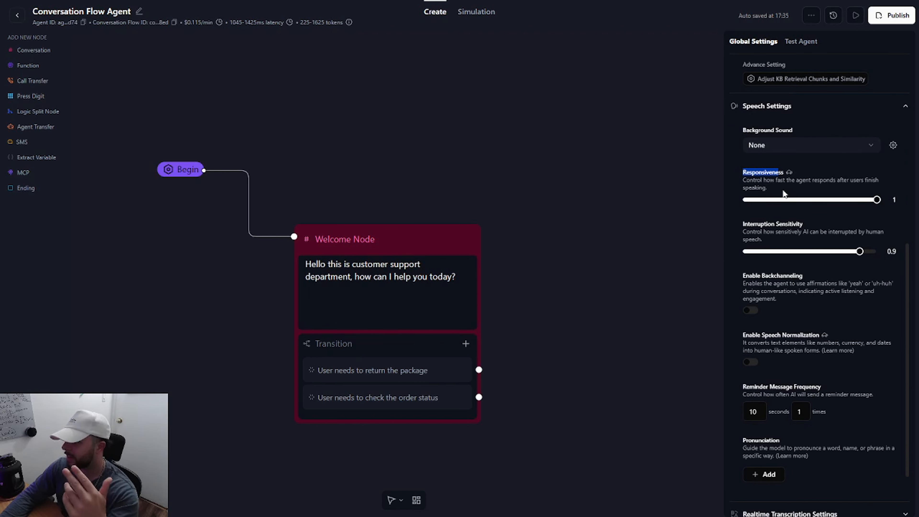
pyautogui.click(811, 192)
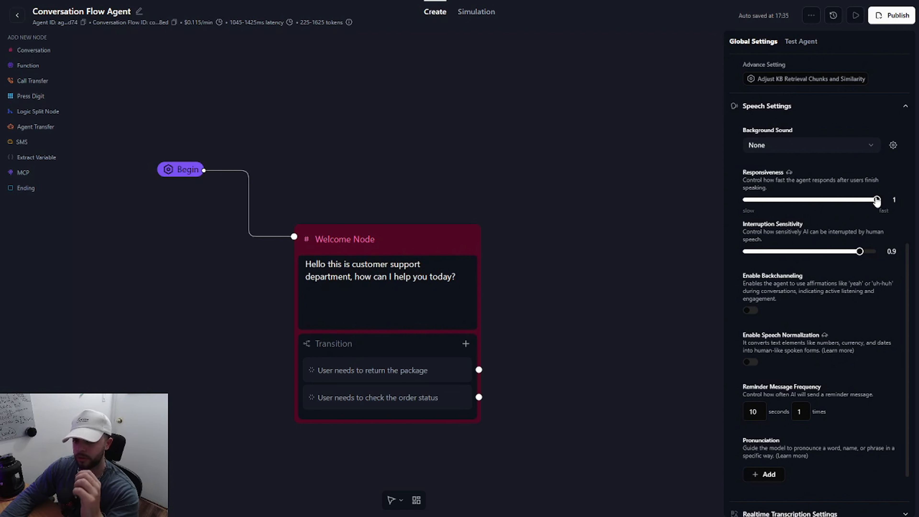
pyautogui.moveTo(877, 200); pyautogui.dragTo(868, 203)
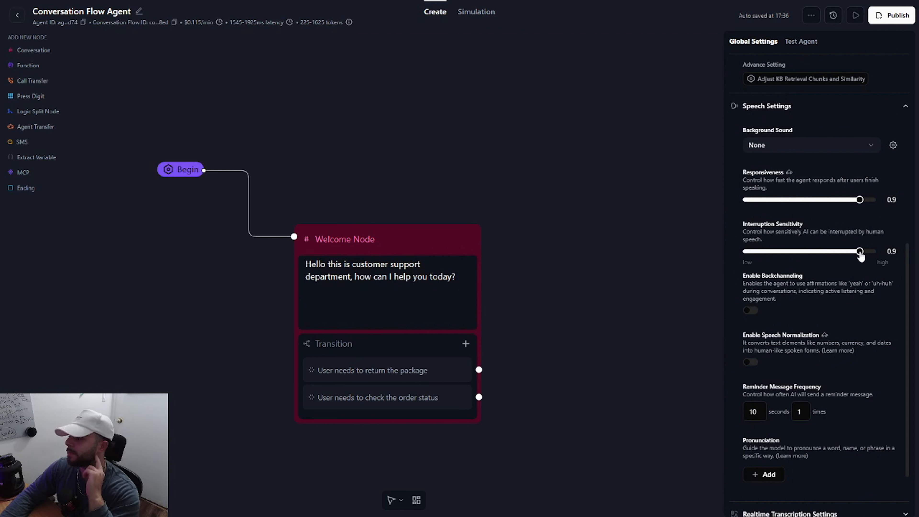
pyautogui.moveTo(860, 255); pyautogui.dragTo(850, 258)
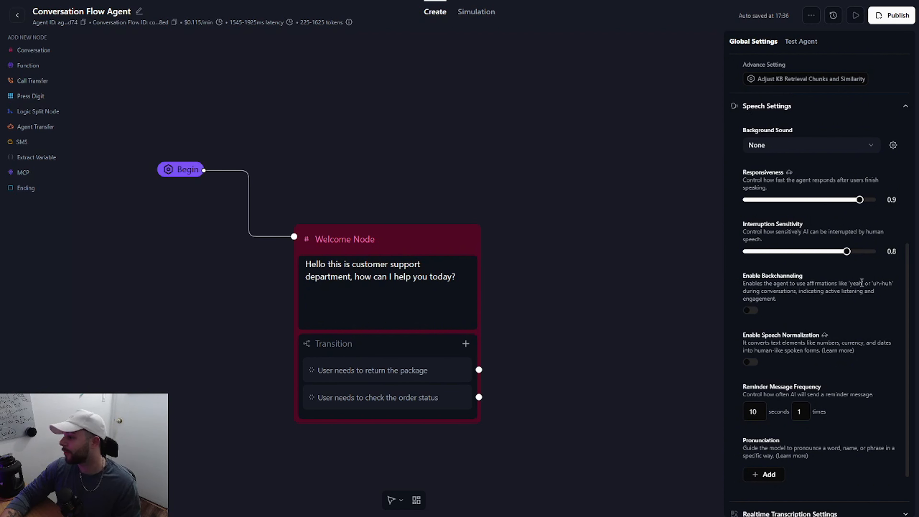
# Step: Enable backchanneling with a frequency of 0.3, and enable speech normalization
pyautogui.click(750, 310)
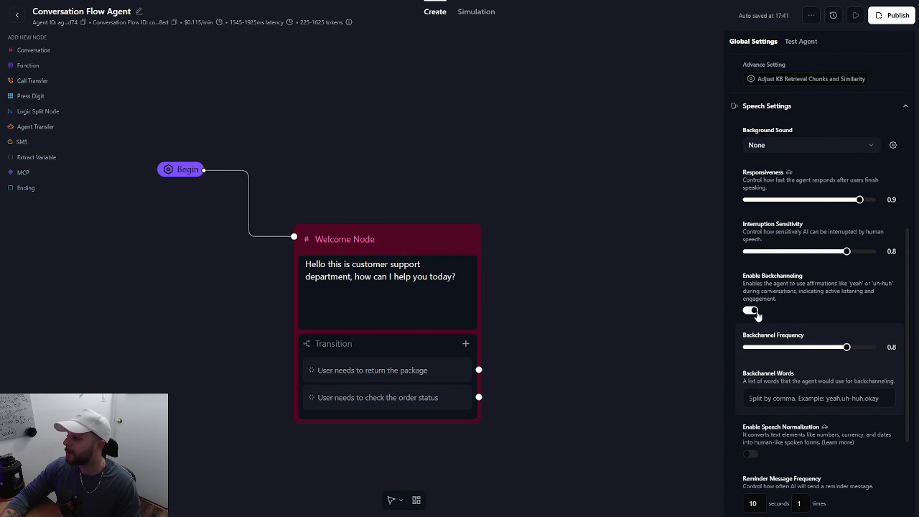
pyautogui.moveTo(847, 347); pyautogui.dragTo(783, 352)
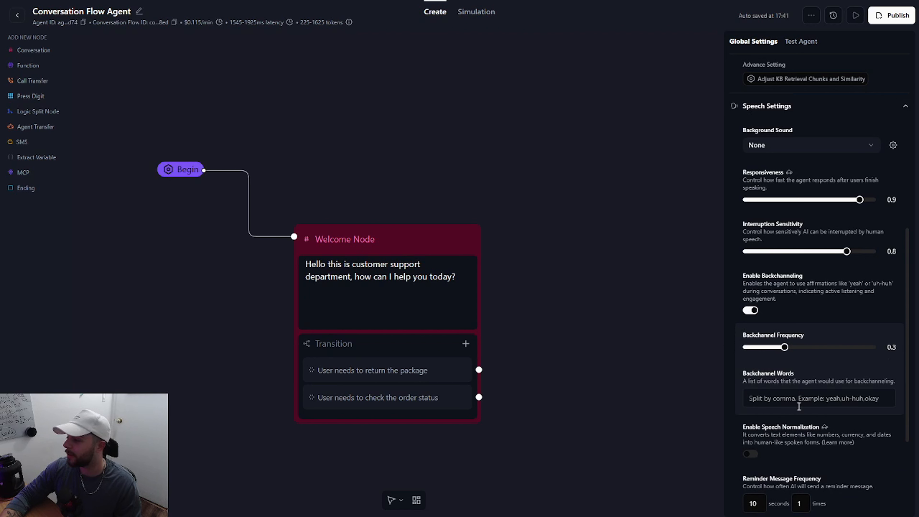
pyautogui.click(860, 398)
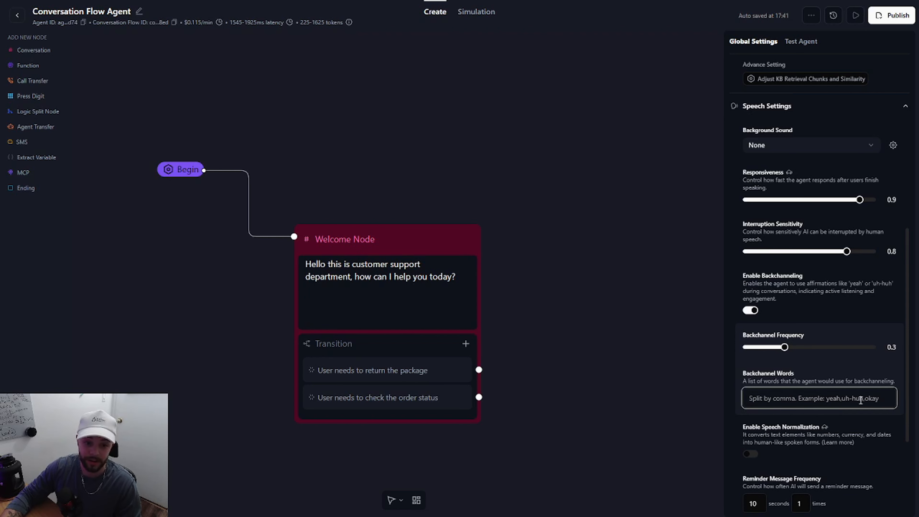
pyautogui.scroll(-3, 735, 338)
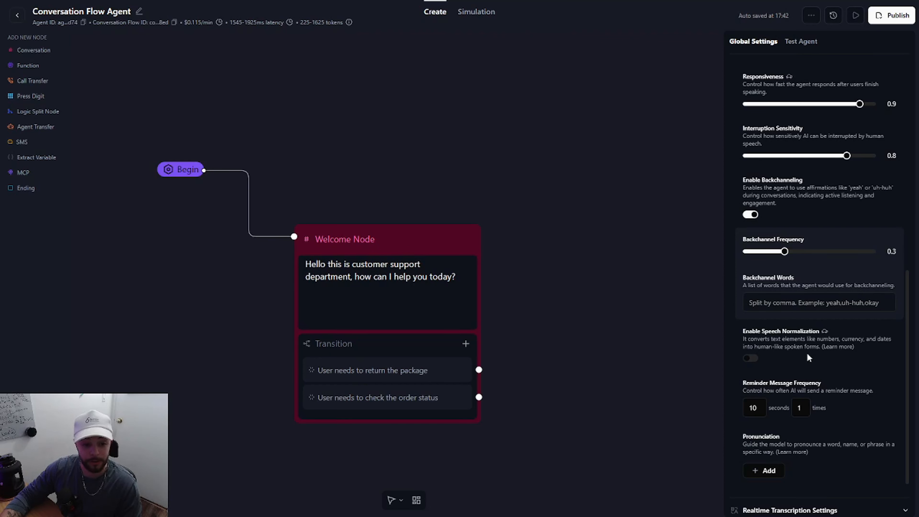
pyautogui.click(750, 360)
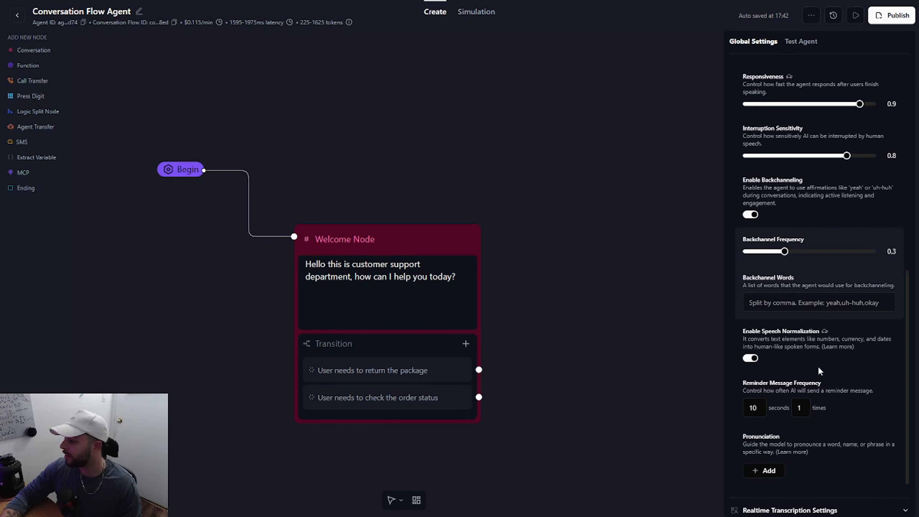
# Step: Review the reminder message frequency and pronunciation options, and examine the realtime transcription settings for denoising, transcription mode, vocabulary and boosted keywords
pyautogui.scroll(-1, 816, 363)
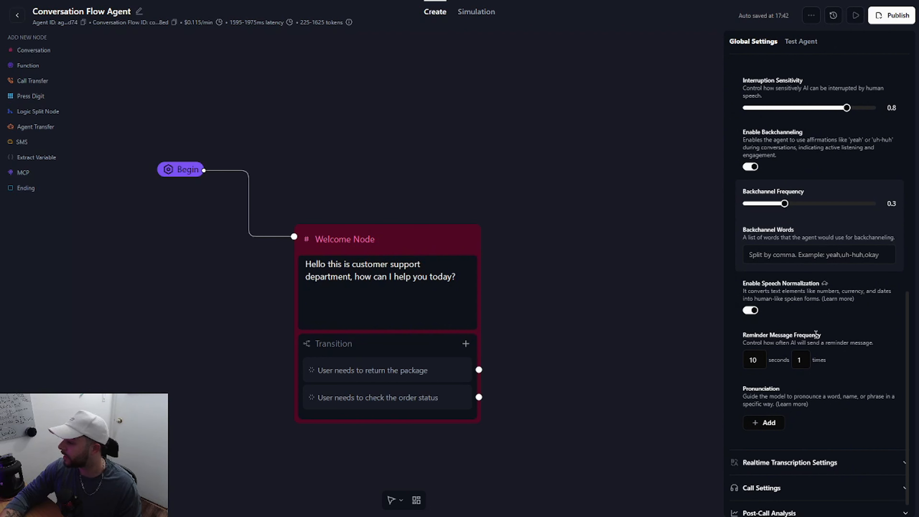
pyautogui.scroll(-1, 842, 348)
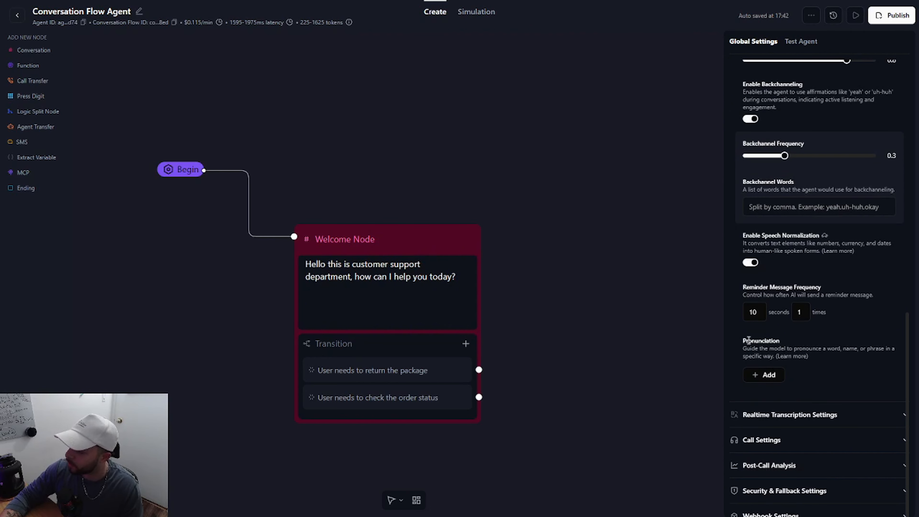
pyautogui.scroll(-1, 800, 290)
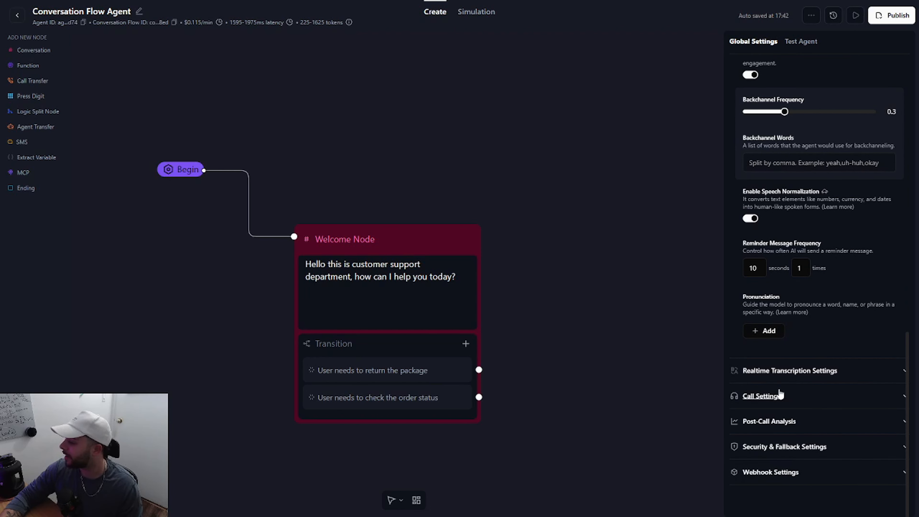
pyautogui.click(819, 376)
pyautogui.scroll(-4, 807, 410)
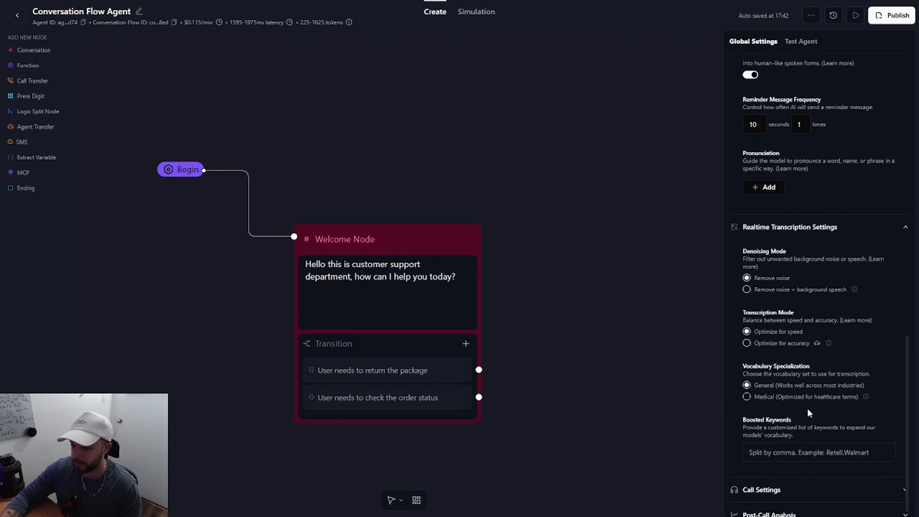
pyautogui.scroll(-3, 808, 406)
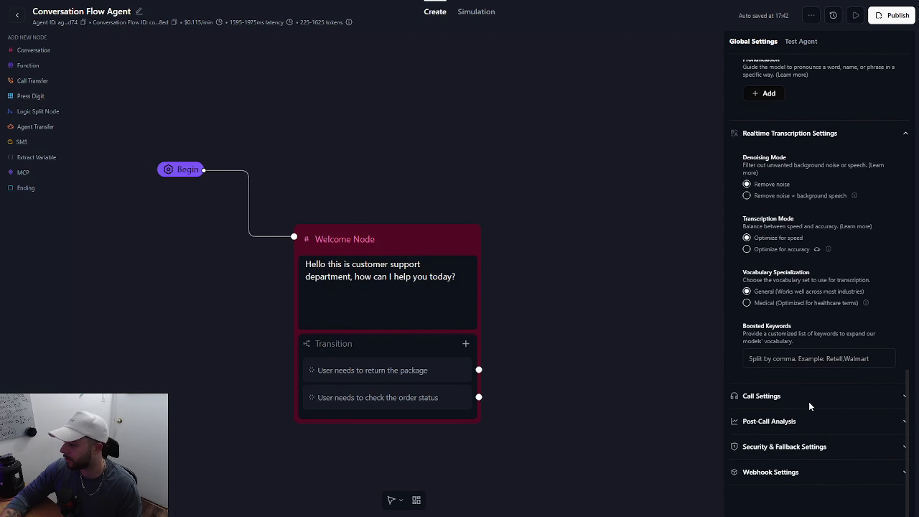
# Step: In the call settings, set End Call on Silence to 1.0 minute and Max Call Duration to 13.2 minutes
pyautogui.click(788, 397)
pyautogui.scroll(-3, 787, 397)
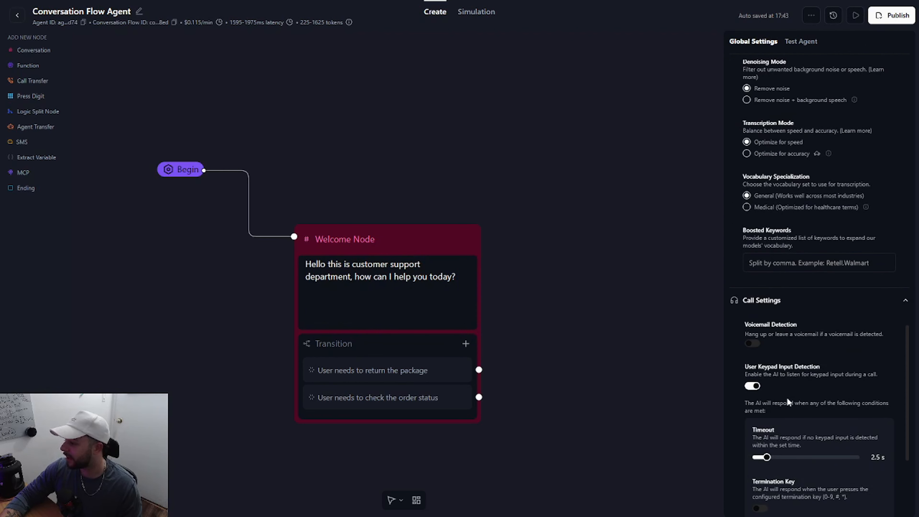
pyautogui.scroll(-1, 787, 397)
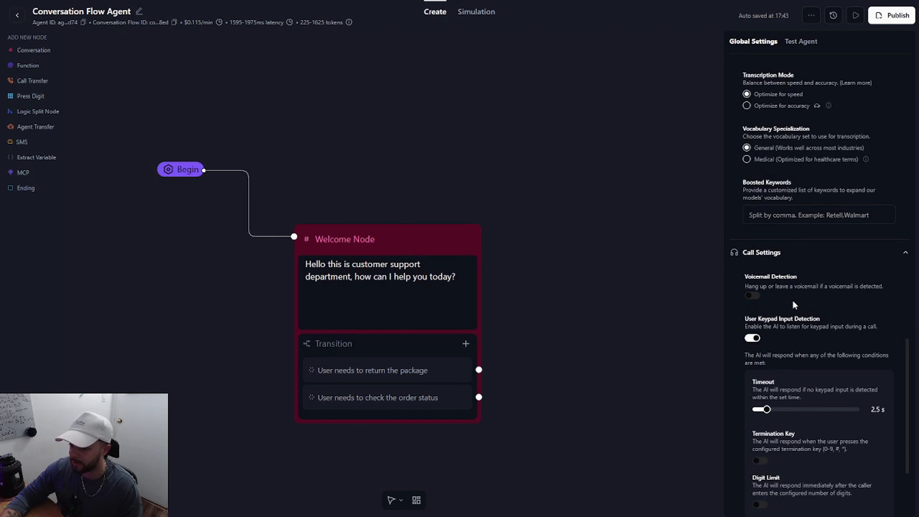
pyautogui.scroll(-1, 792, 300)
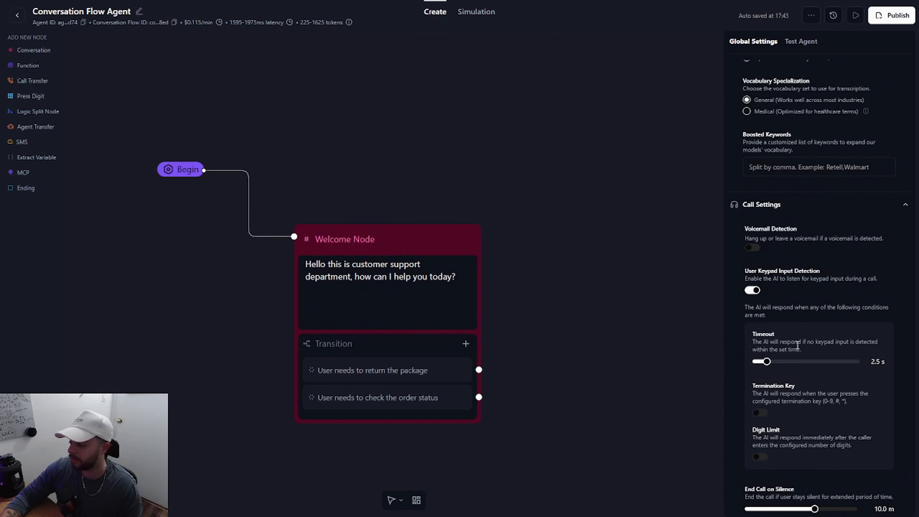
pyautogui.scroll(-1, 805, 340)
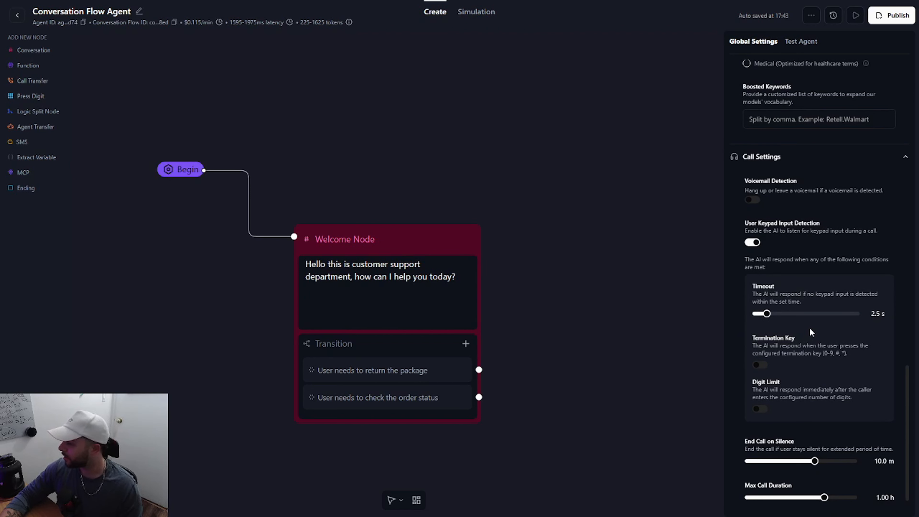
pyautogui.scroll(-1, 808, 328)
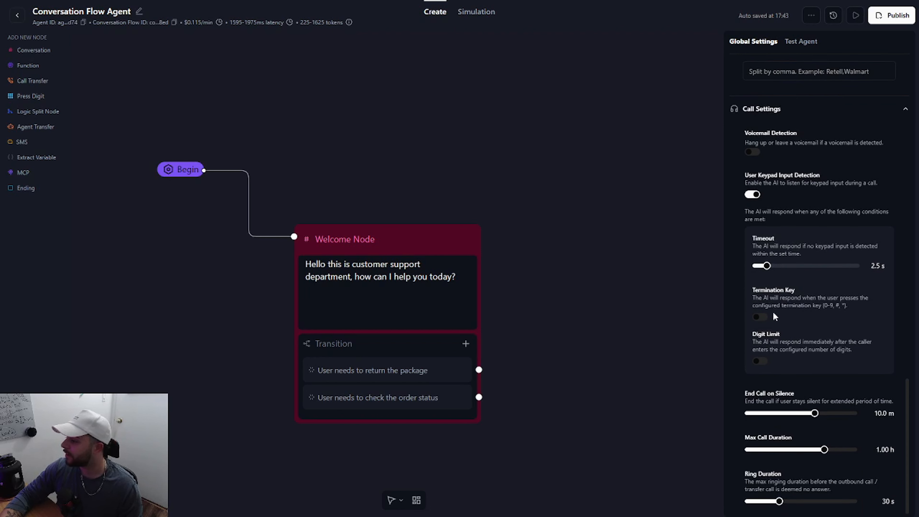
pyautogui.scroll(-1, 788, 313)
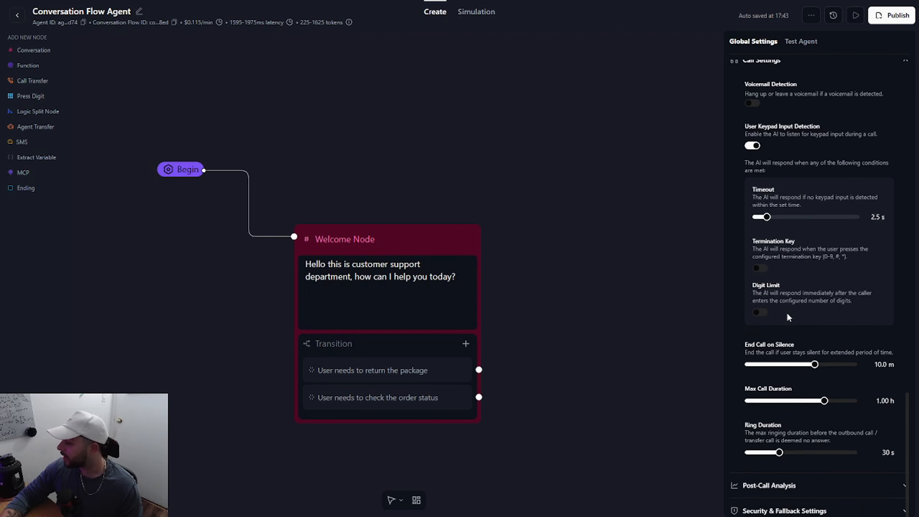
pyautogui.scroll(-1, 787, 312)
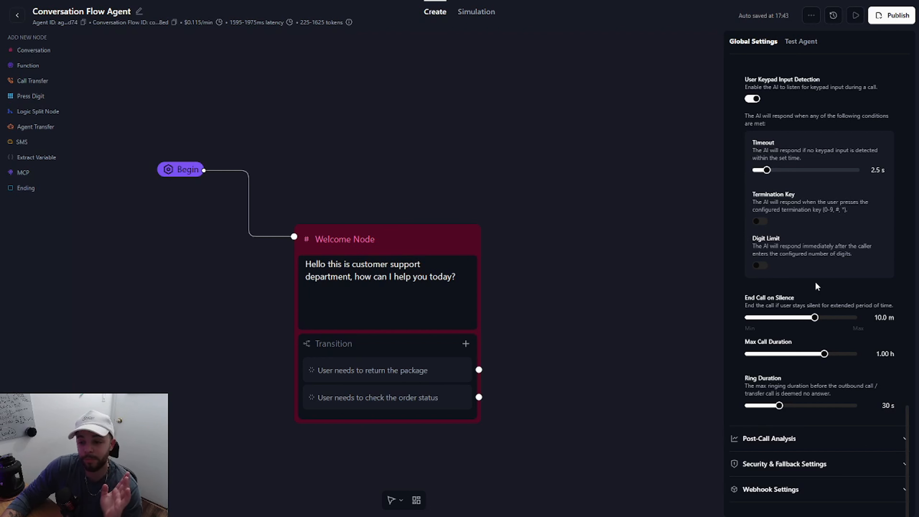
pyautogui.moveTo(814, 318); pyautogui.dragTo(763, 323)
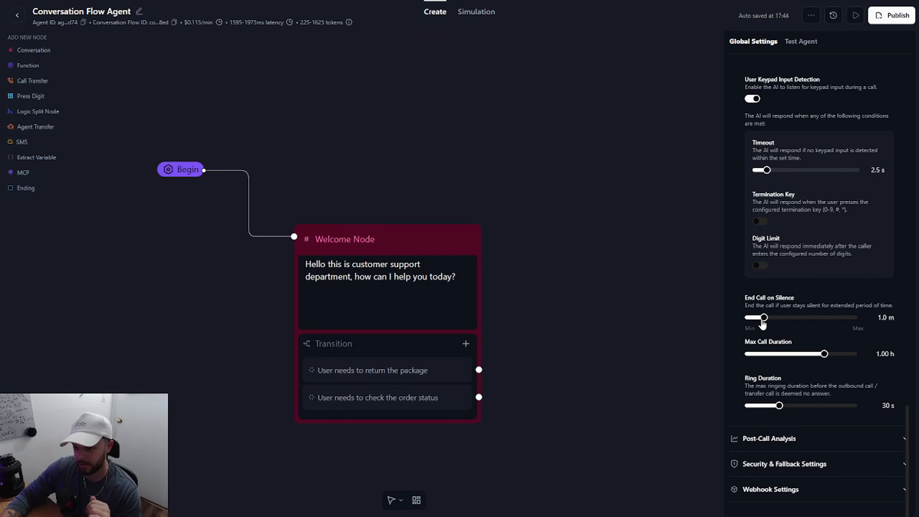
pyautogui.scroll(-1, 762, 324)
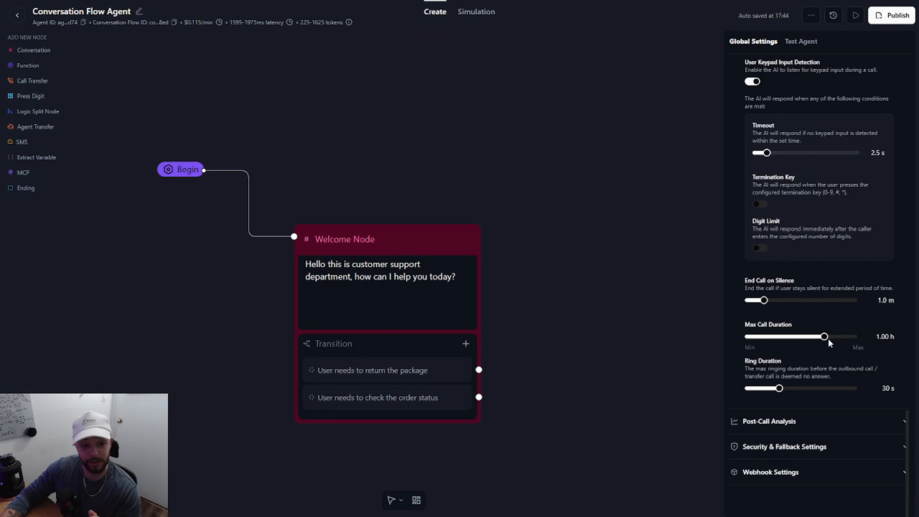
pyautogui.moveTo(823, 338); pyautogui.dragTo(803, 347)
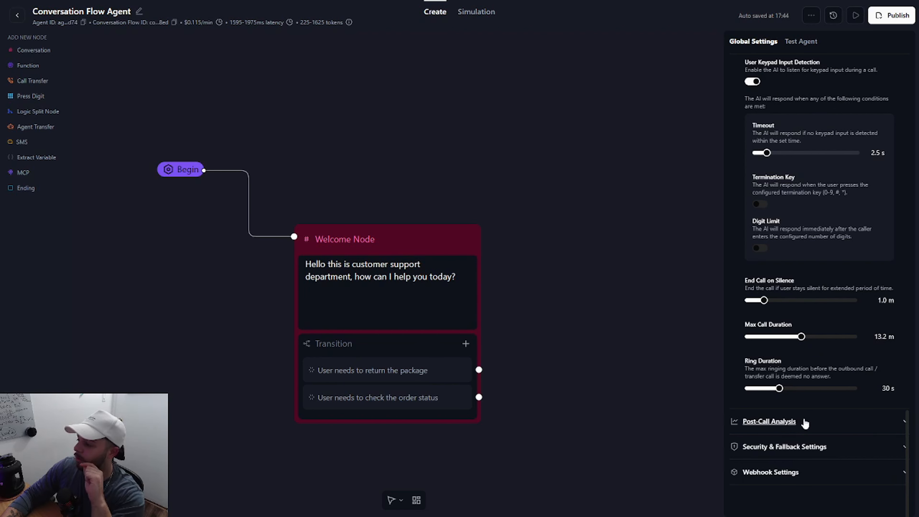
# Step: Open the post-call analysis settings and examine the name and description of a Boolean data retrieval field without saving it
pyautogui.click(769, 421)
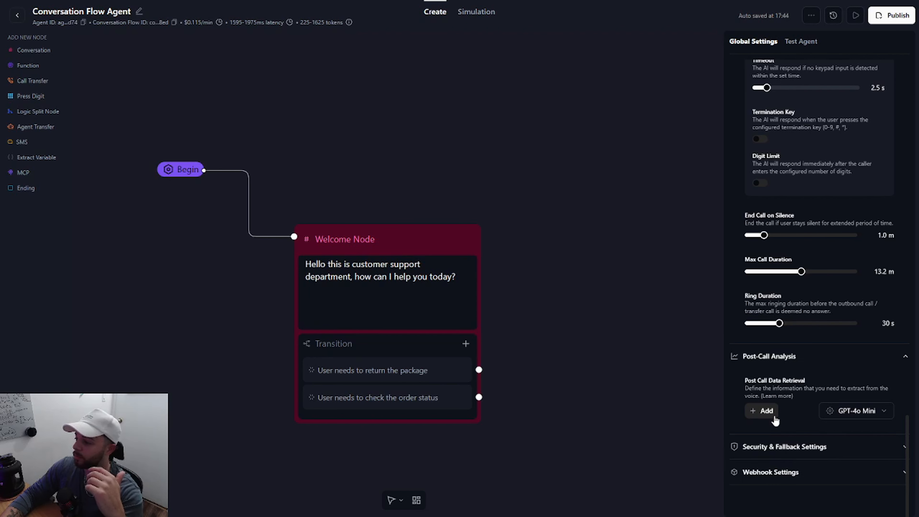
pyautogui.click(763, 411)
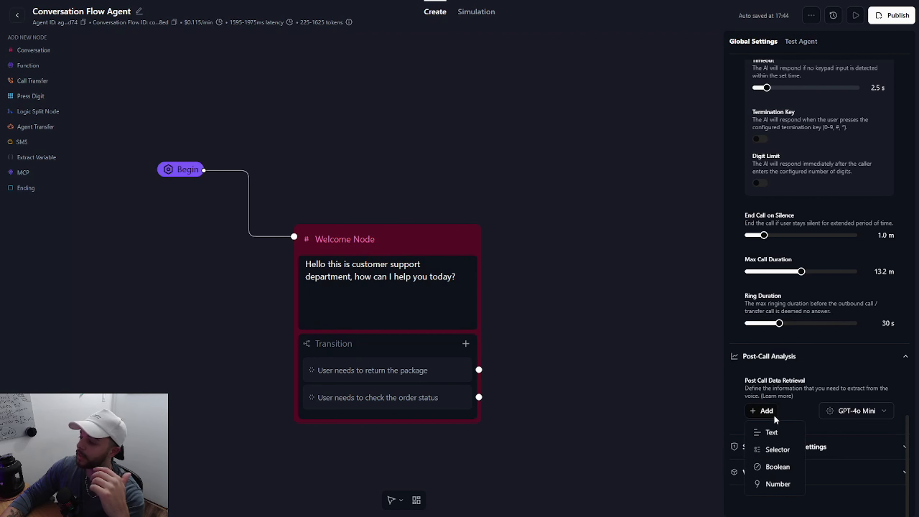
pyautogui.click(776, 462)
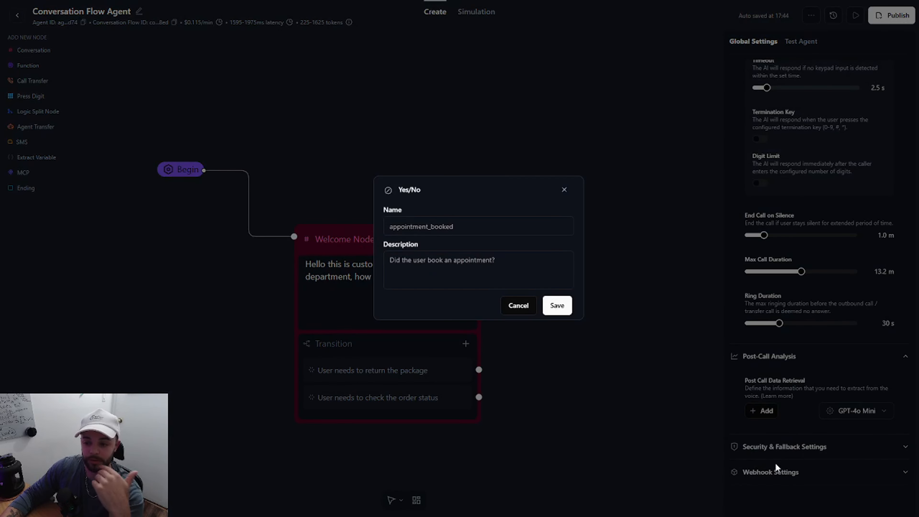
pyautogui.click(416, 267)
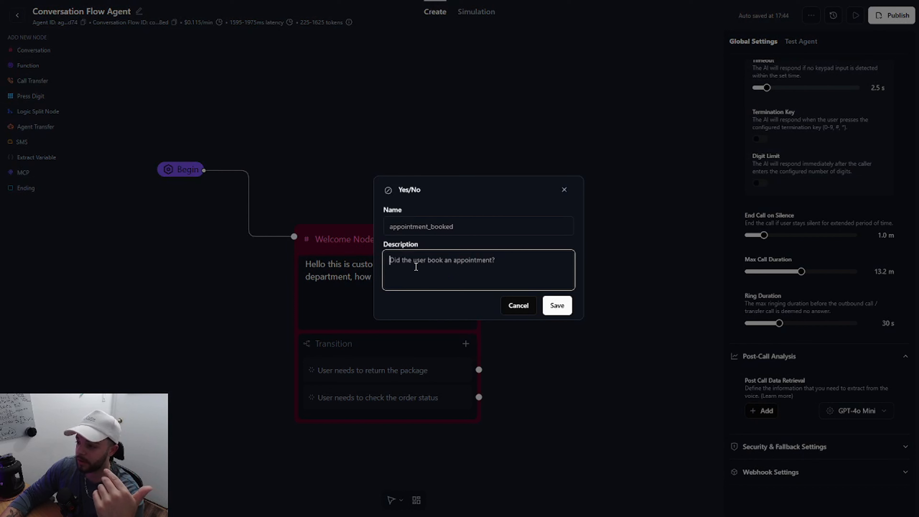
pyautogui.click(406, 226)
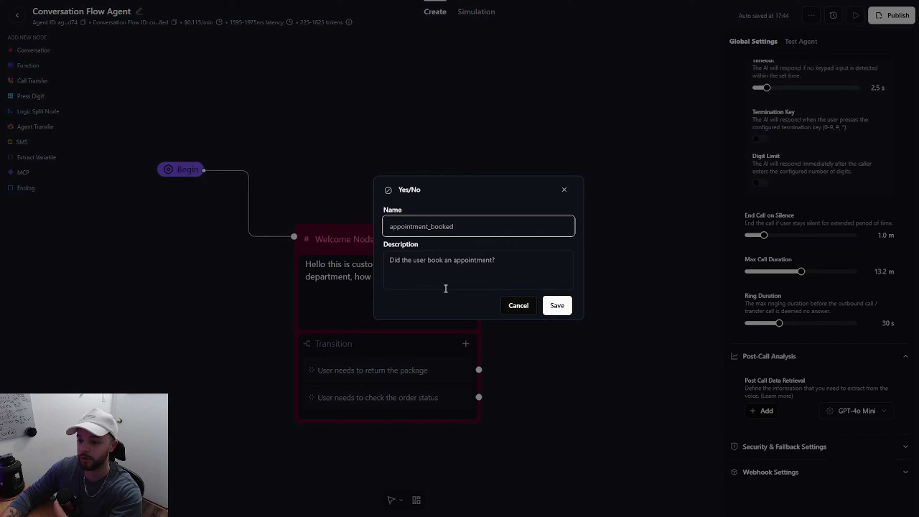
pyautogui.click(505, 307)
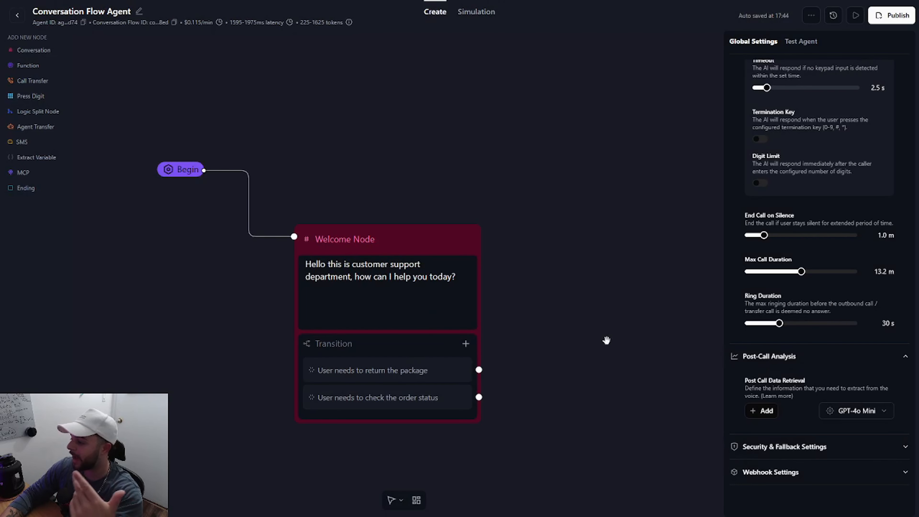
# Step: Review the security and fallback settings for data storage, personal info redaction, secure URLs, fallback voice and default dynamic variables
pyautogui.scroll(-2, 611, 341)
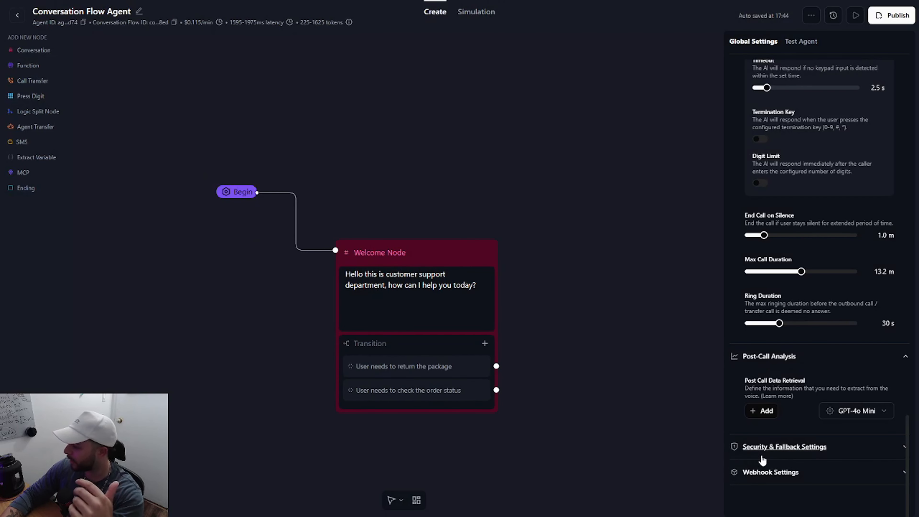
pyautogui.click(763, 456)
pyautogui.scroll(-8, 779, 437)
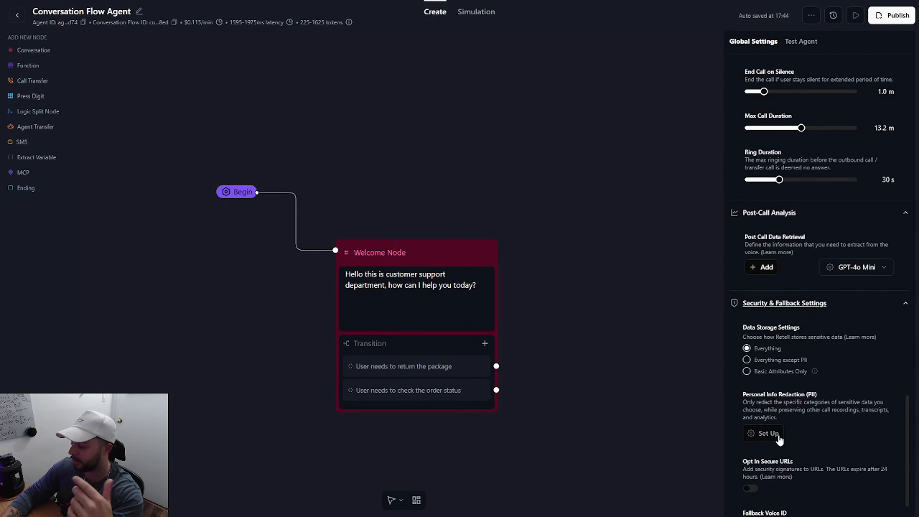
pyautogui.scroll(3, 778, 438)
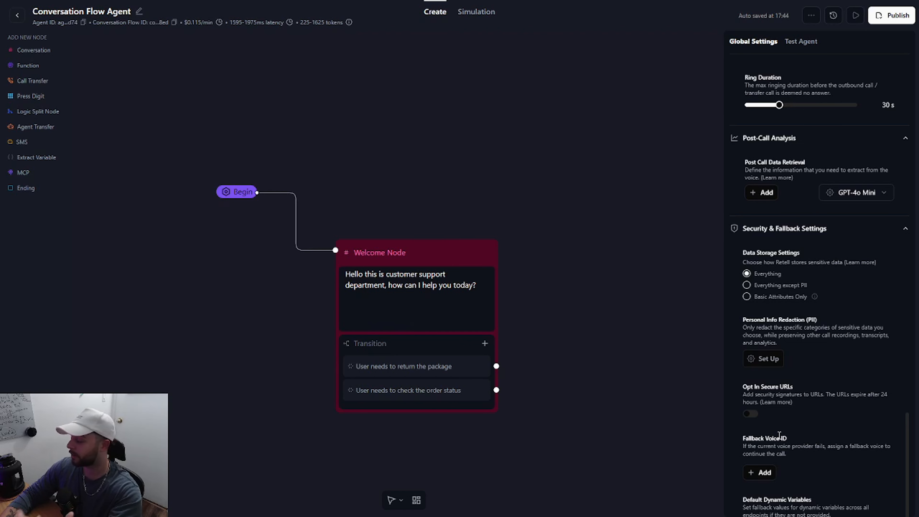
pyautogui.scroll(-2, 779, 434)
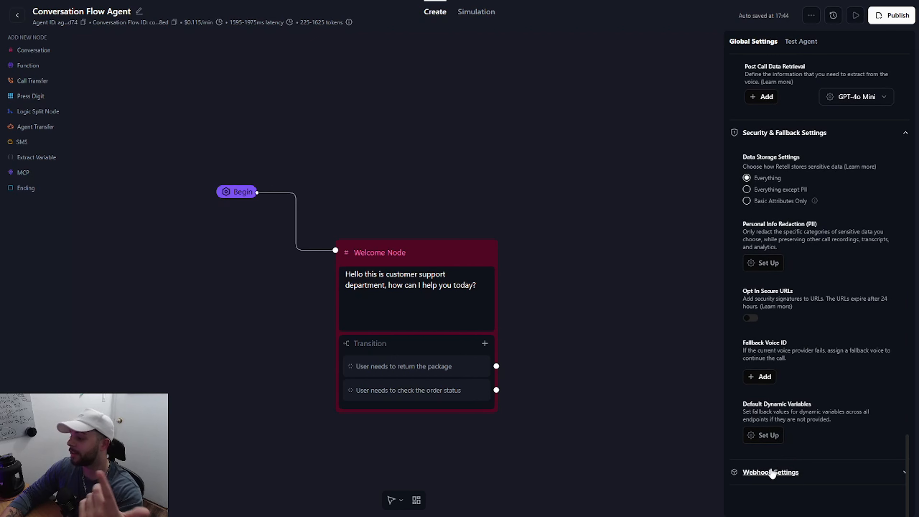
# Step: Examine the webhook settings for the agent-level webhook URL and webhook timeout, and collapse that section
pyautogui.click(776, 482)
pyautogui.scroll(-3, 780, 463)
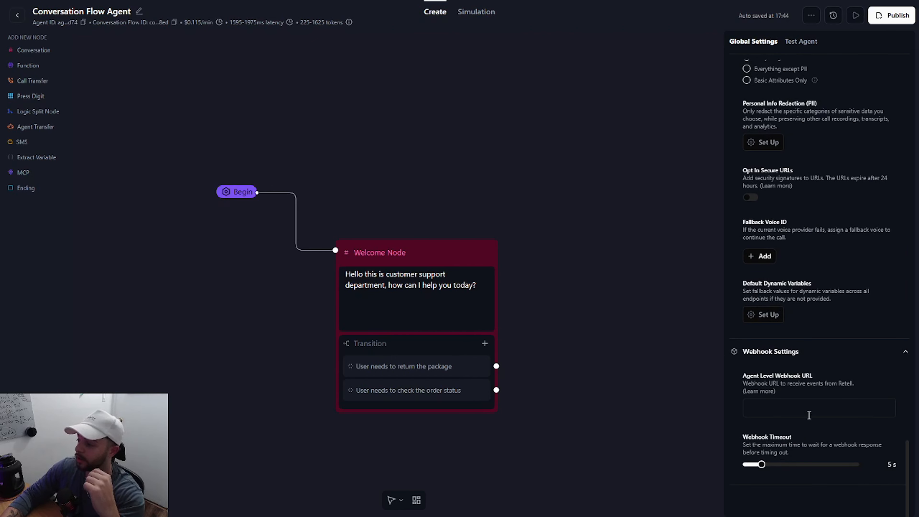
pyautogui.click(810, 413)
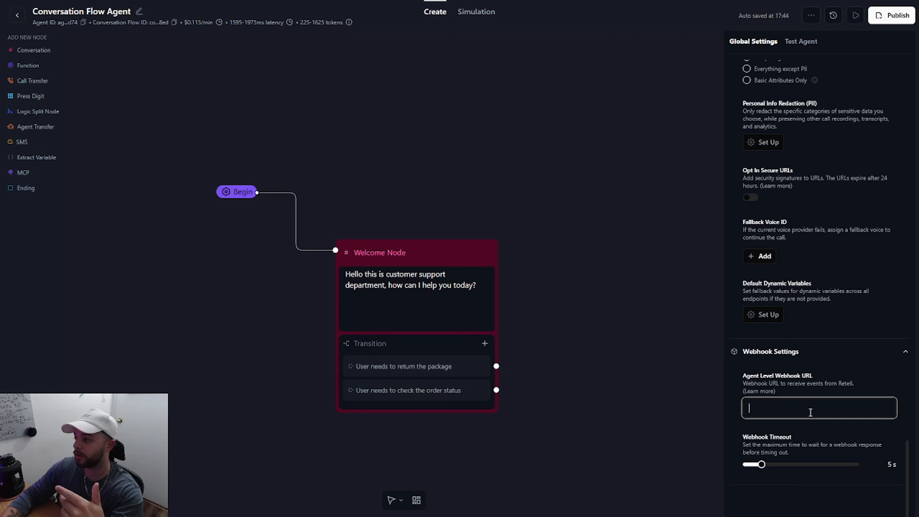
pyautogui.scroll(3, 811, 412)
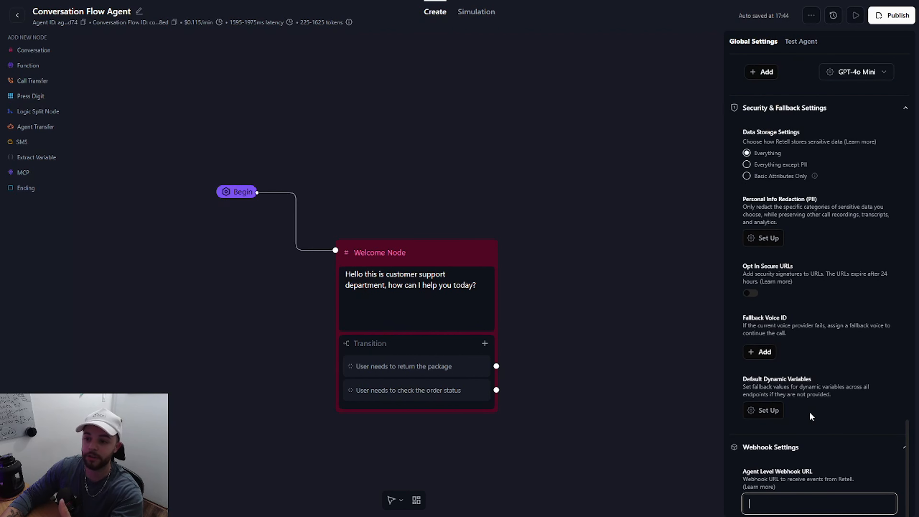
pyautogui.scroll(-3, 810, 417)
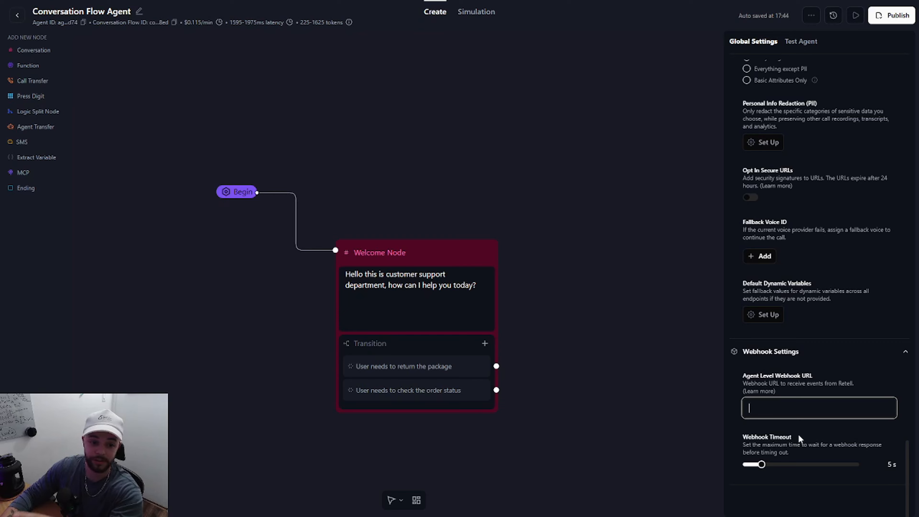
pyautogui.click(807, 357)
pyautogui.scroll(15, 808, 366)
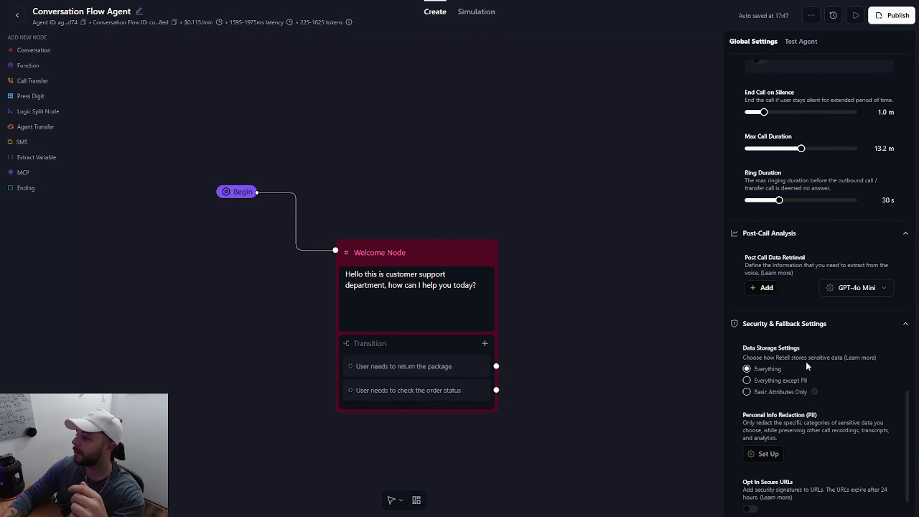
pyautogui.scroll(12, 808, 366)
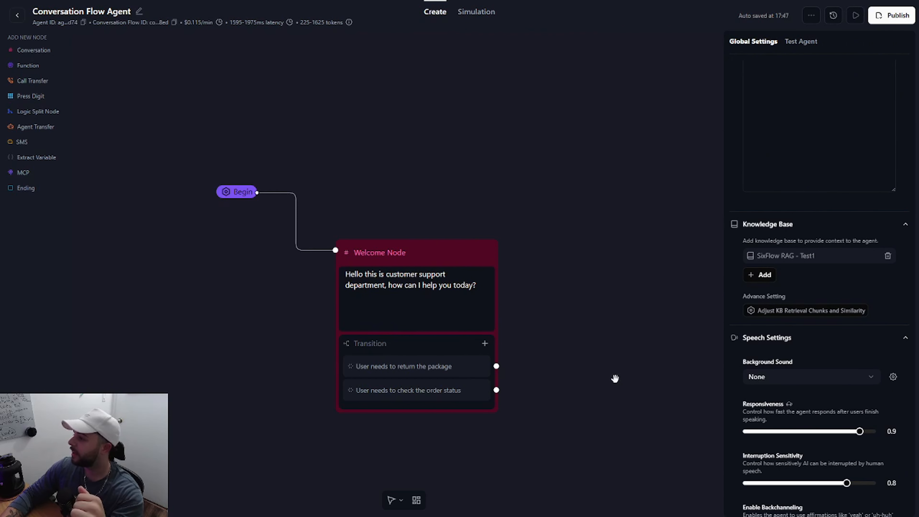
# Step: Add a Conversation node to the canvas and place it to the right of the Welcome Node
pyautogui.scroll(-1, 619, 376)
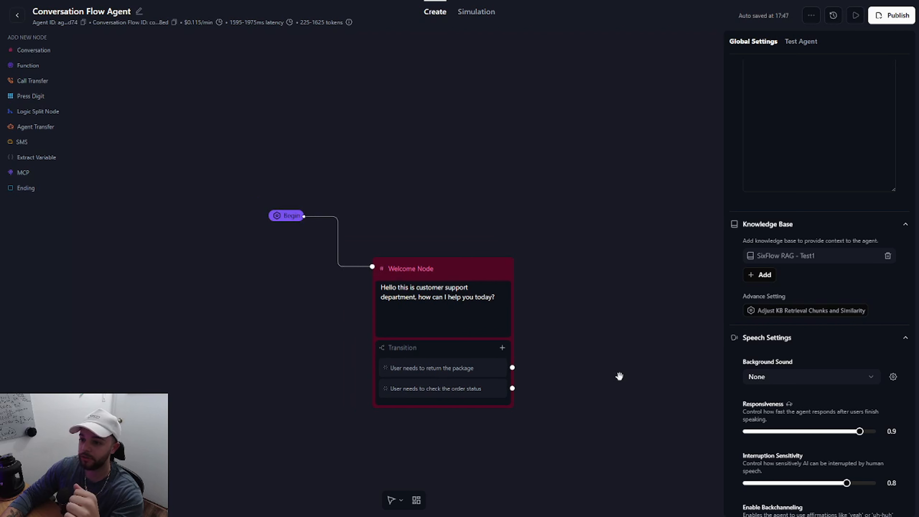
pyautogui.scroll(1, 621, 371)
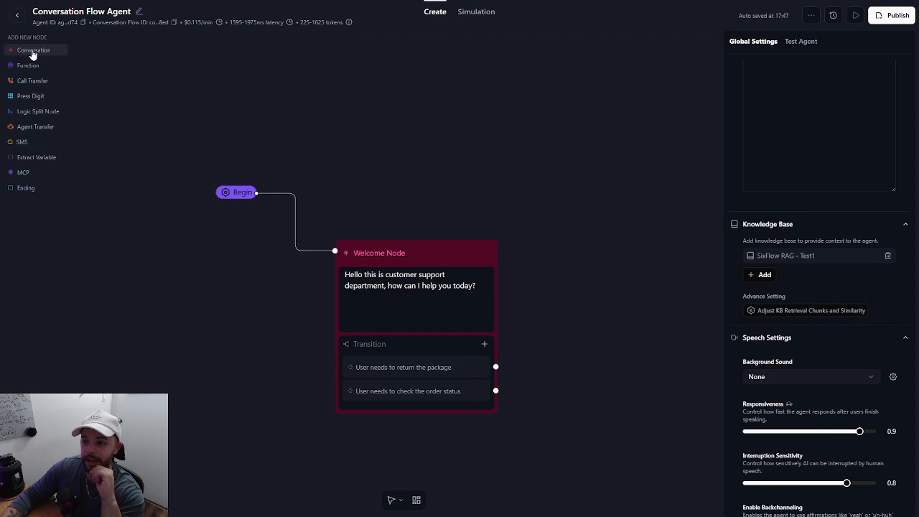
pyautogui.click(33, 54)
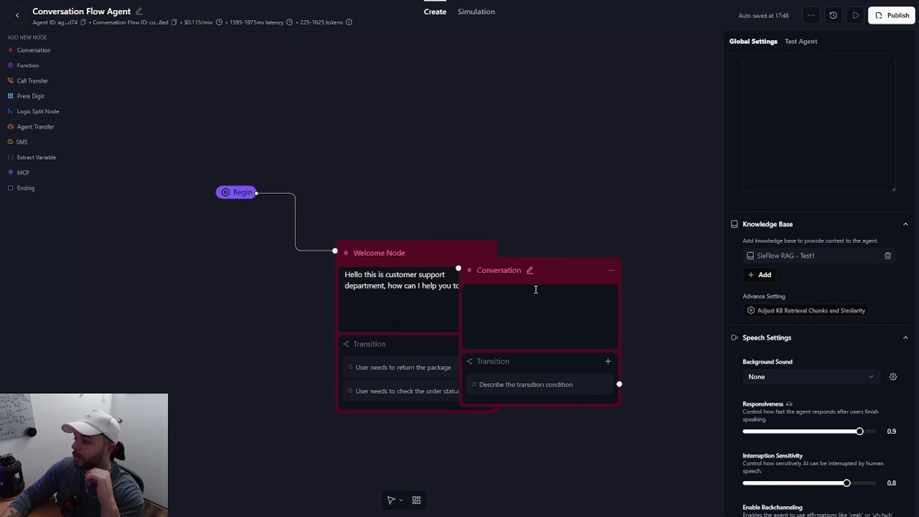
pyautogui.moveTo(530, 271); pyautogui.dragTo(595, 257)
pyautogui.moveTo(586, 430); pyautogui.dragTo(455, 406)
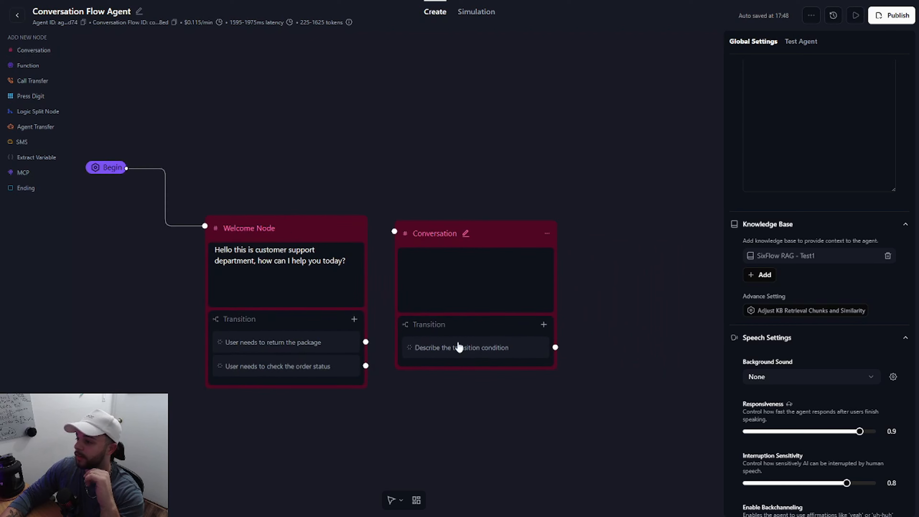
# Step: Compare the Prompt and Static Sentence modes of the new Conversation node
pyautogui.click(468, 289)
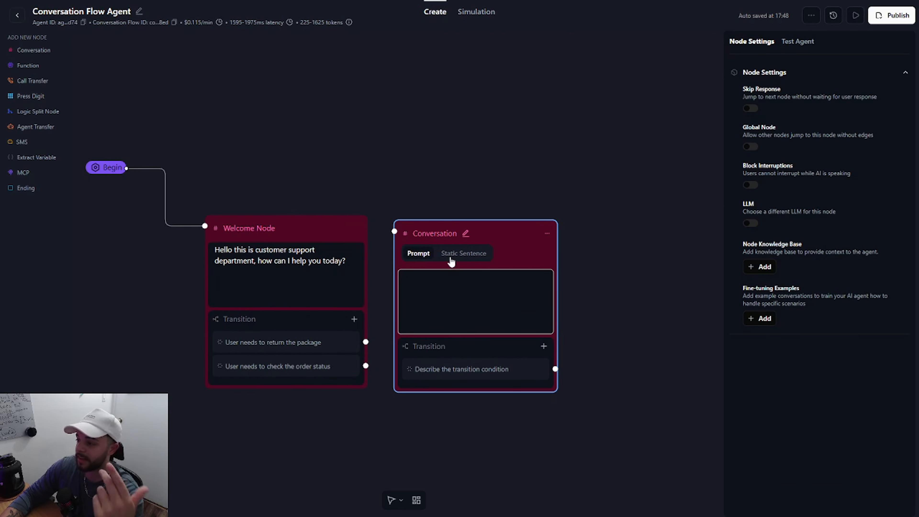
pyautogui.click(463, 253)
pyautogui.click(454, 293)
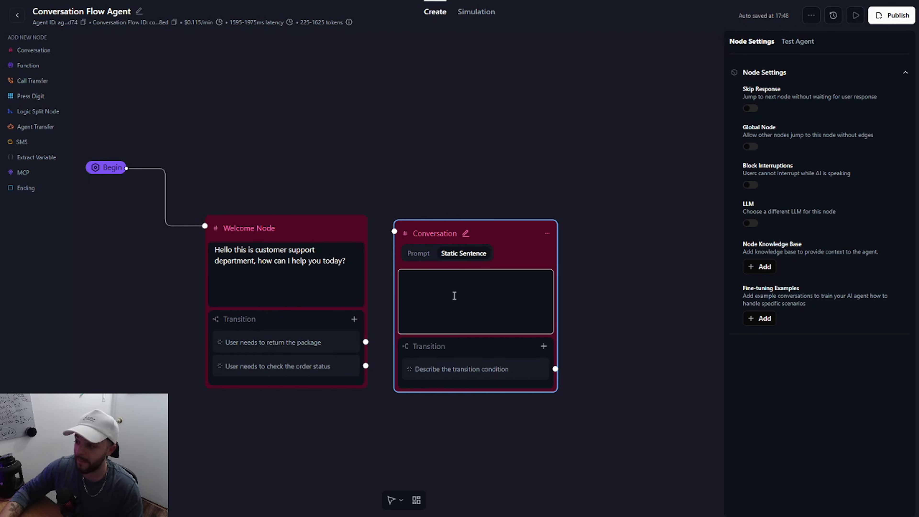
pyautogui.click(426, 258)
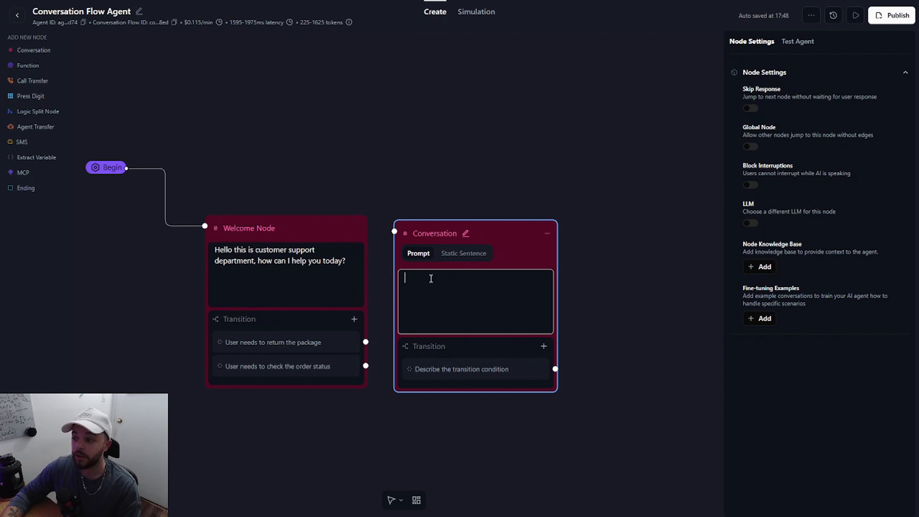
# Step: Enter the sample text "tell user xyz" in the Conversation node's prompt, replace it with "hi thanks", and clear it
pyautogui.write('tell')
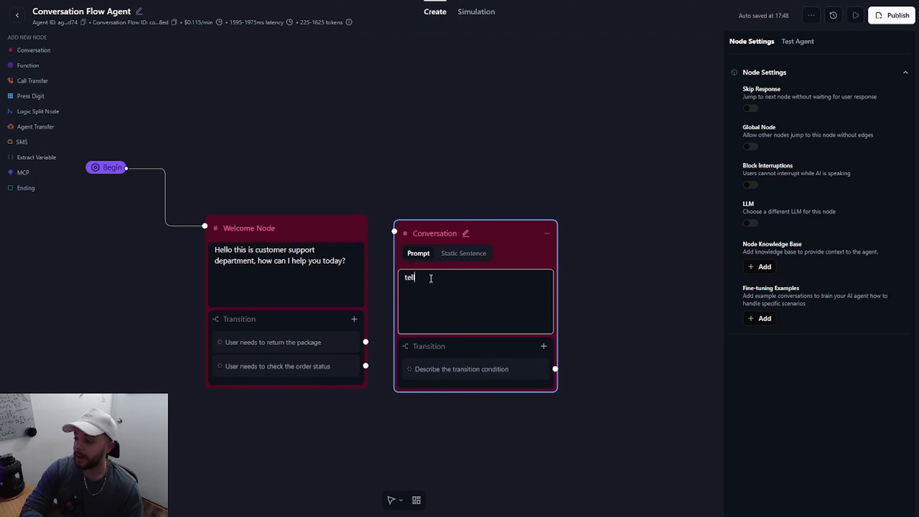
pyautogui.write(' user xyz')
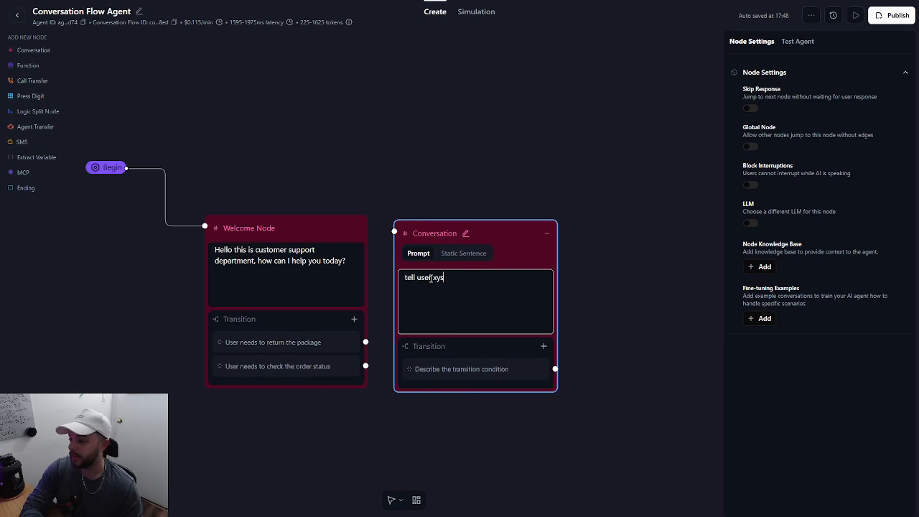
pyautogui.hotkey('ctrl', 'a')
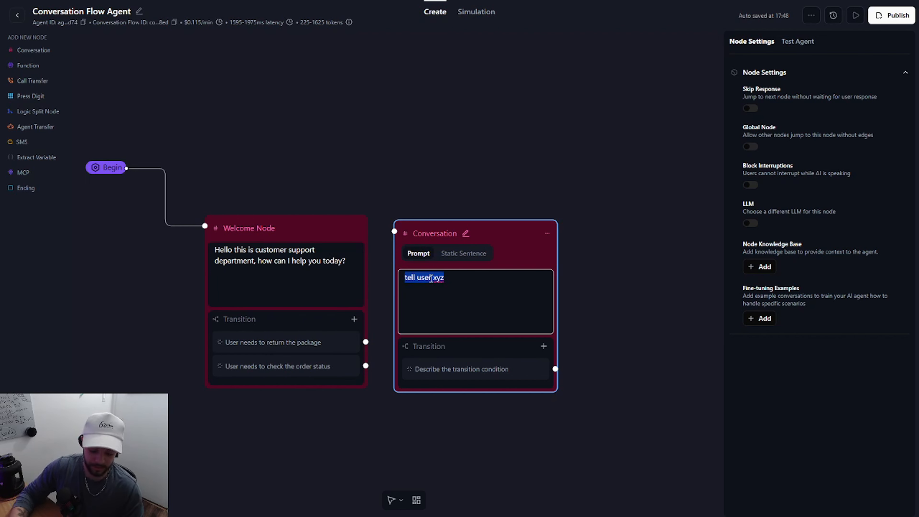
pyautogui.write('hi thanks')
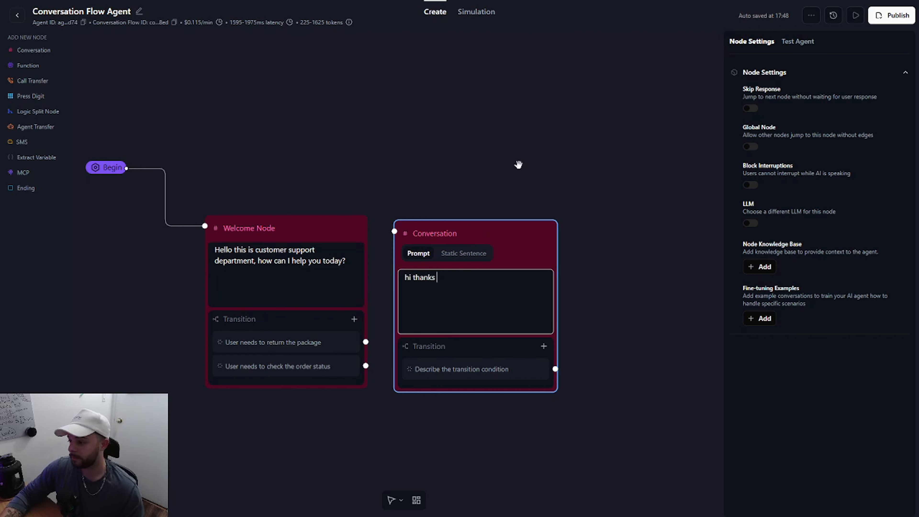
pyautogui.hotkey('ctrl', 'a')
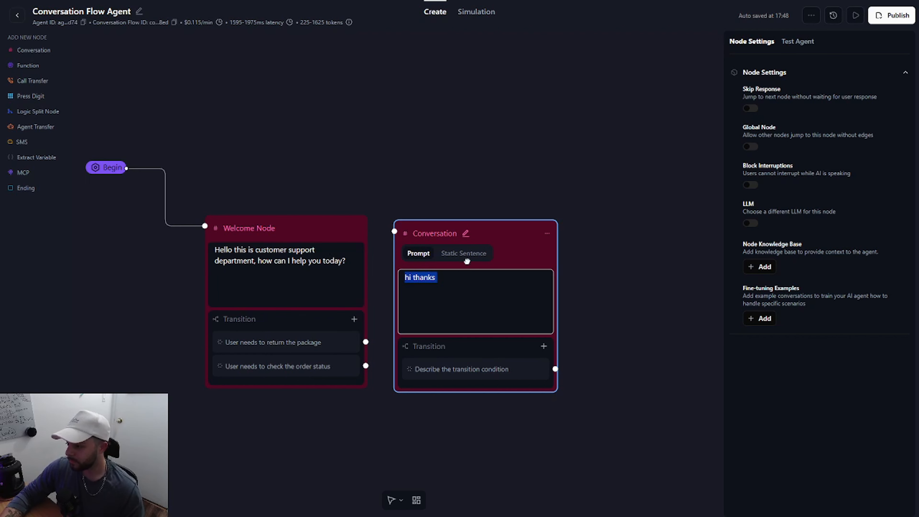
pyautogui.press('BackSpace')
pyautogui.click(588, 369)
pyautogui.click(464, 258)
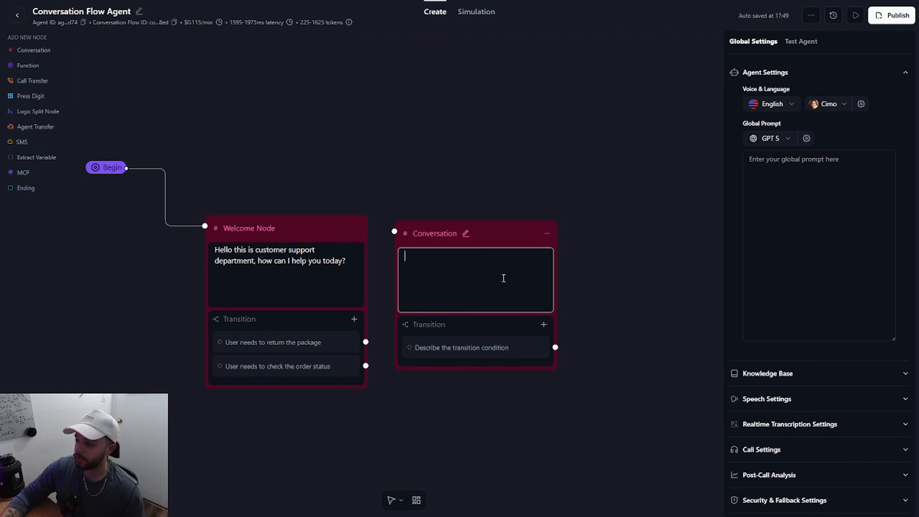
pyautogui.click(559, 257)
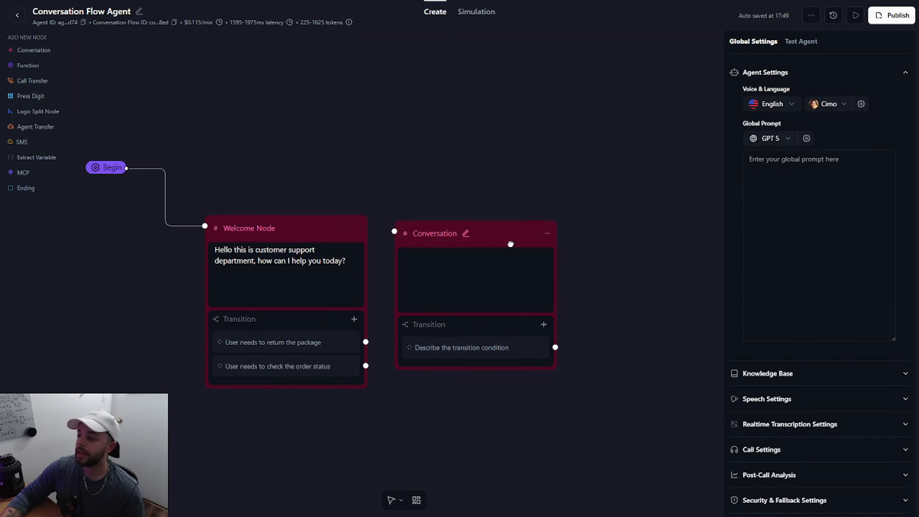
# Step: Move the empty Conversation node above and to the right of the Welcome Node
pyautogui.moveTo(502, 236); pyautogui.dragTo(517, 98)
pyautogui.moveTo(452, 361); pyautogui.dragTo(512, 335)
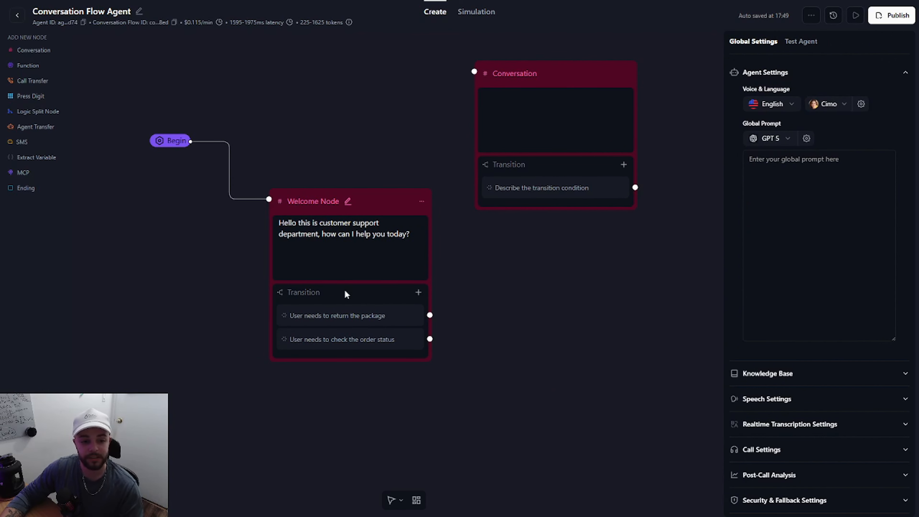
pyautogui.click(360, 250)
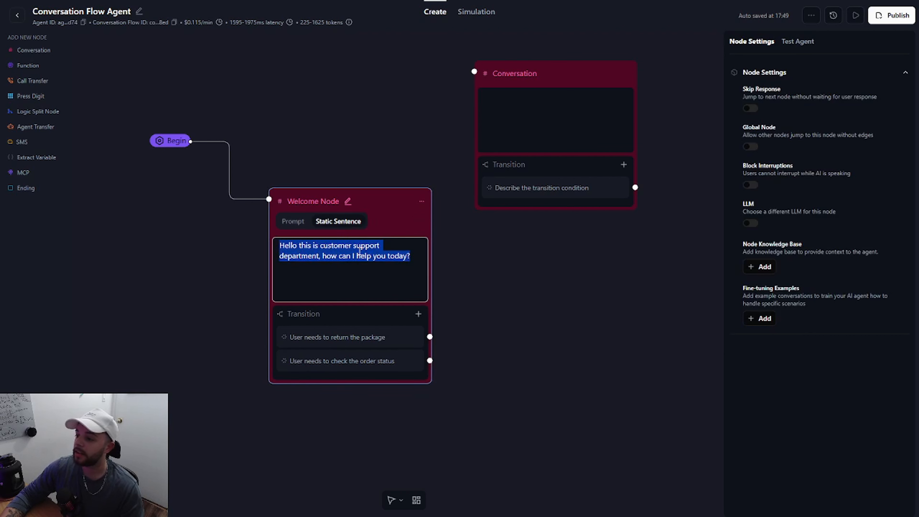
pyautogui.click(340, 283)
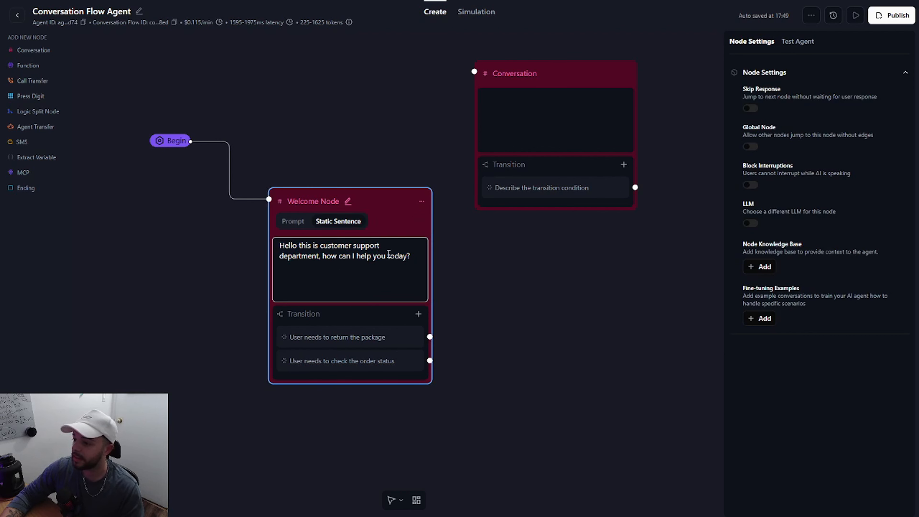
pyautogui.click(471, 317)
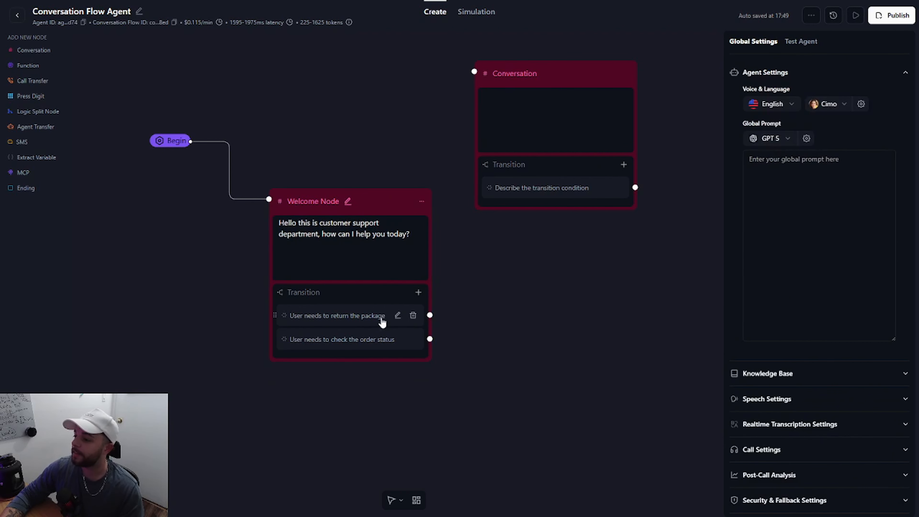
# Step: Change the Welcome Node's first transition condition to "user wants to book meeting"
pyautogui.click(397, 317)
pyautogui.hotkey('ctrl', 'a')
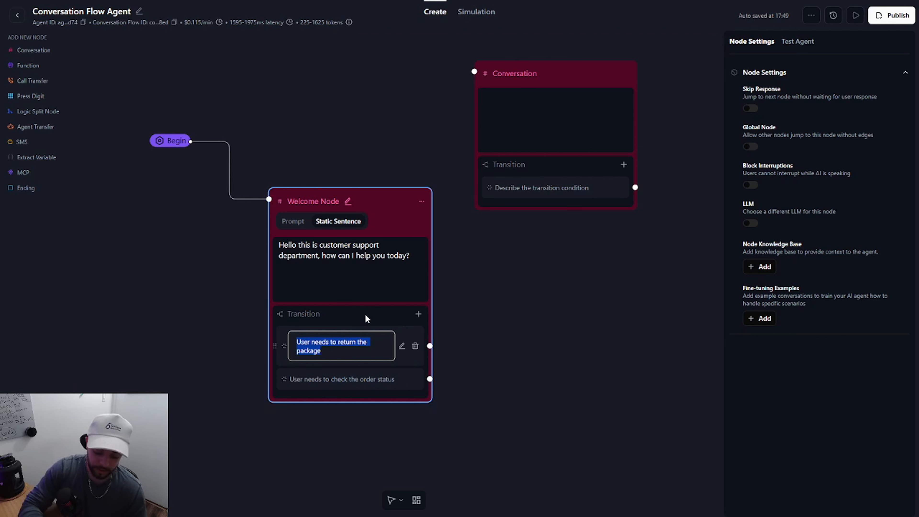
pyautogui.write('user wants to bo')
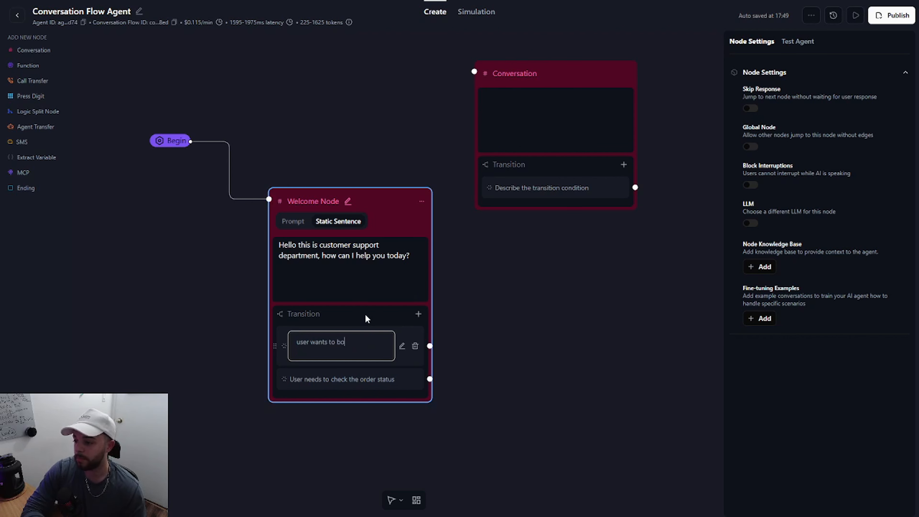
pyautogui.write('ok meeting')
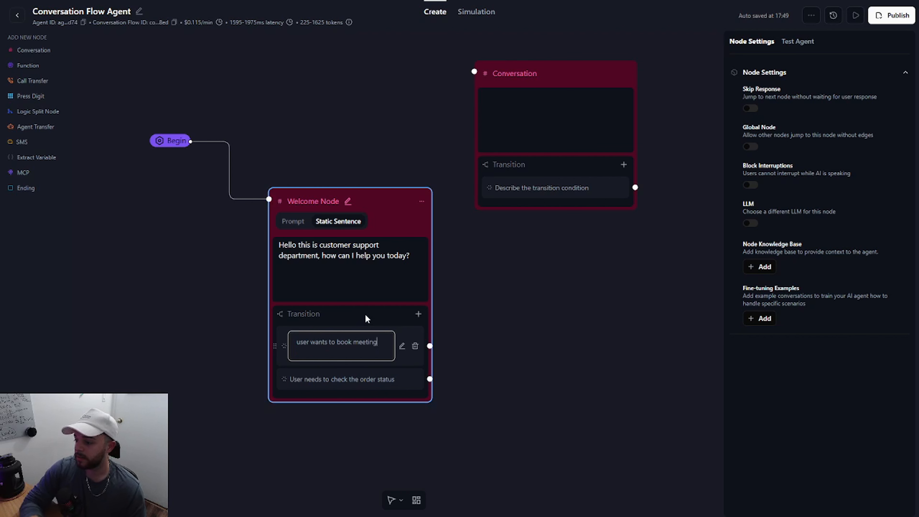
pyautogui.click(400, 379)
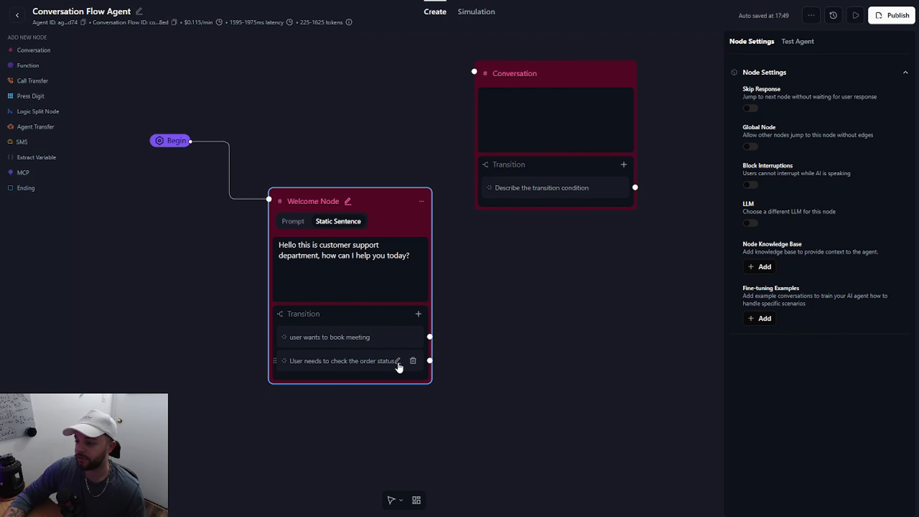
# Step: Change the Welcome Node's second transition condition to "user has a question"
pyautogui.click(398, 362)
pyautogui.write('user has a question')
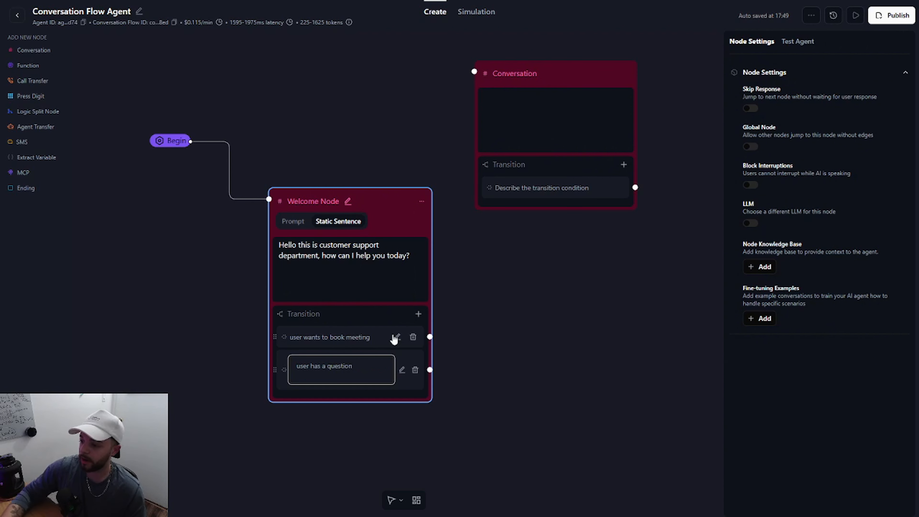
pyautogui.click(519, 410)
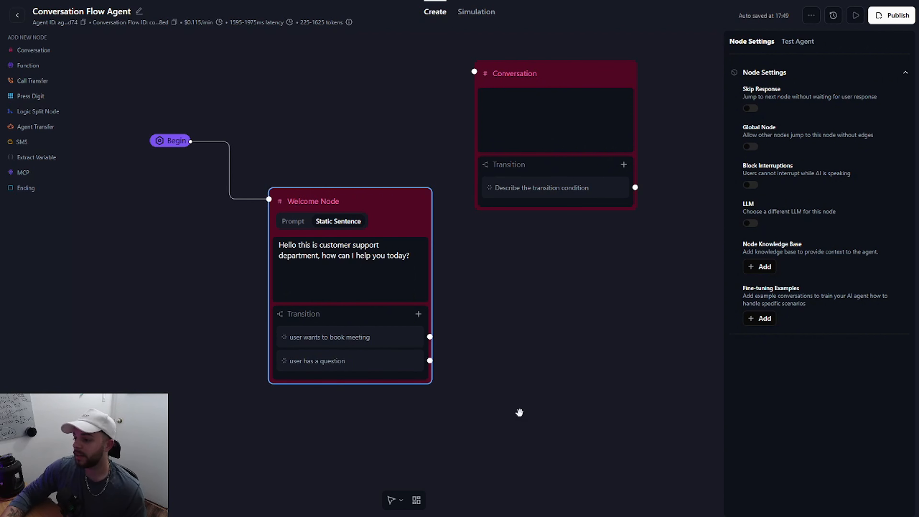
# Step: Move the empty Conversation node below and to the right of the Welcome Node and connect the "user has a question" transition to it
pyautogui.moveTo(562, 105); pyautogui.dragTo(568, 376)
pyautogui.moveTo(430, 339); pyautogui.dragTo(478, 353)
# Step: Enter "use the knowledge base to answers the users questions" as the prompt of the connected Conversation node
pyautogui.click(510, 384)
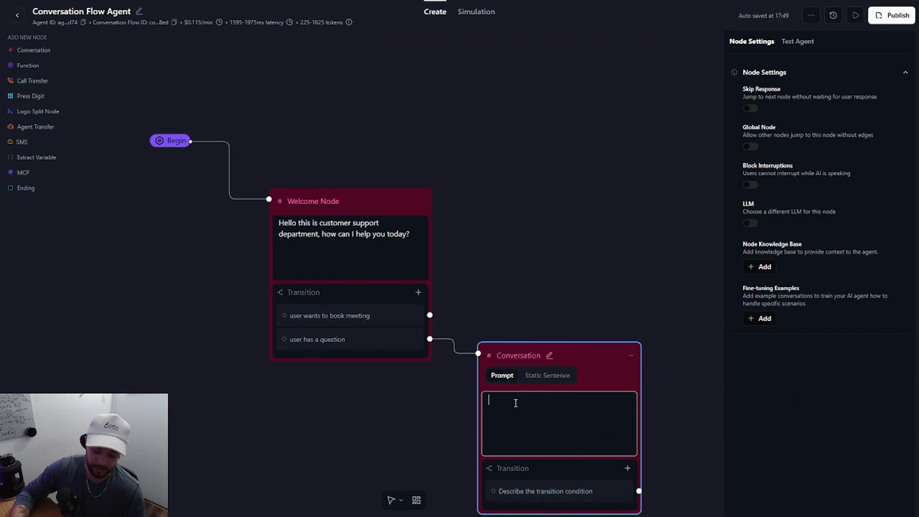
pyautogui.write('use the knowdge')
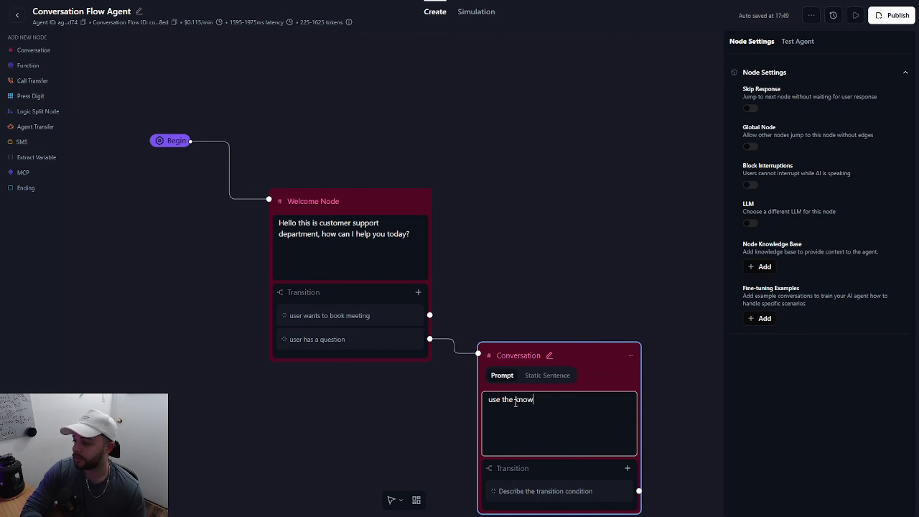
pyautogui.press('BackSpace')
pyautogui.press('BackSpace')
pyautogui.press('BackSpace')
pyautogui.press('BackSpace')
pyautogui.press('BackSpace')
pyautogui.press('BackSpace')
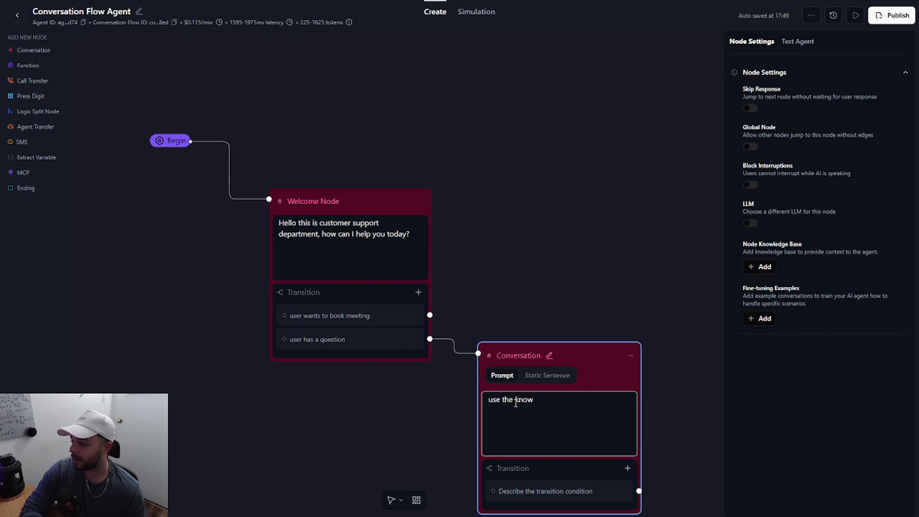
pyautogui.write('nowledge base to')
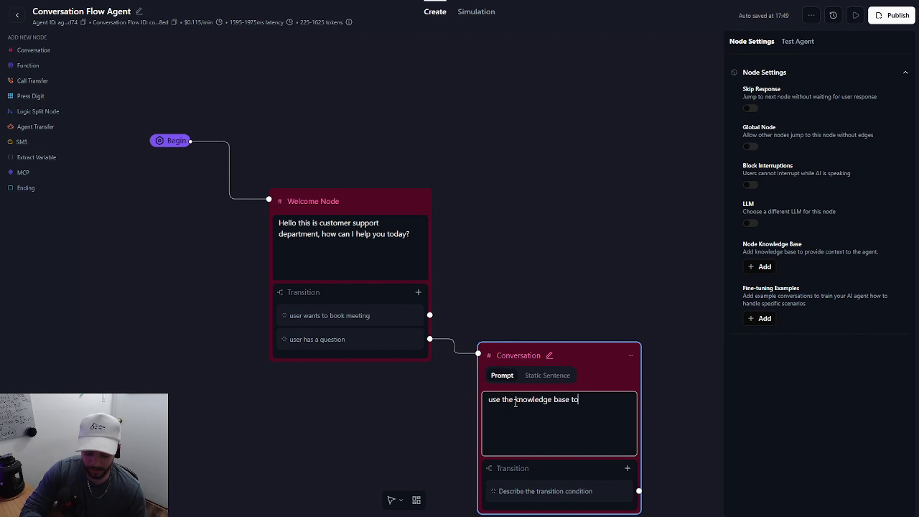
pyautogui.write(' answers the user')
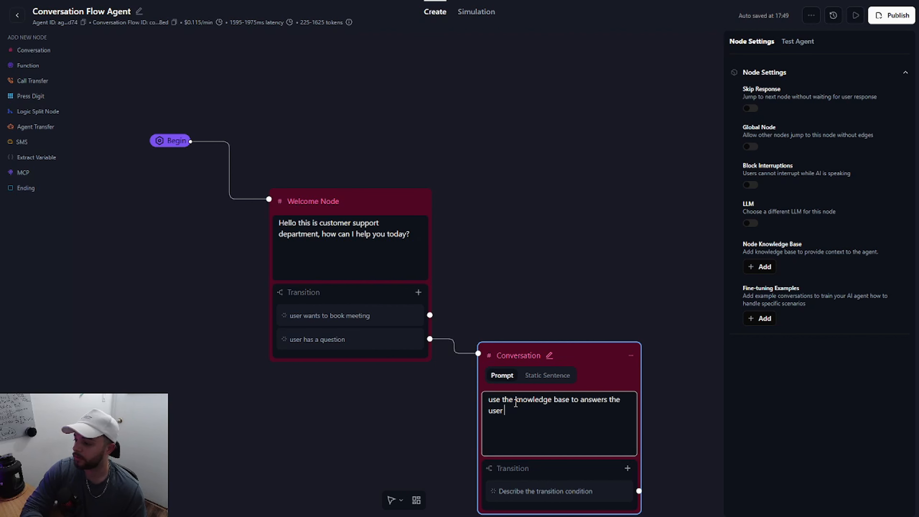
pyautogui.write('s questions')
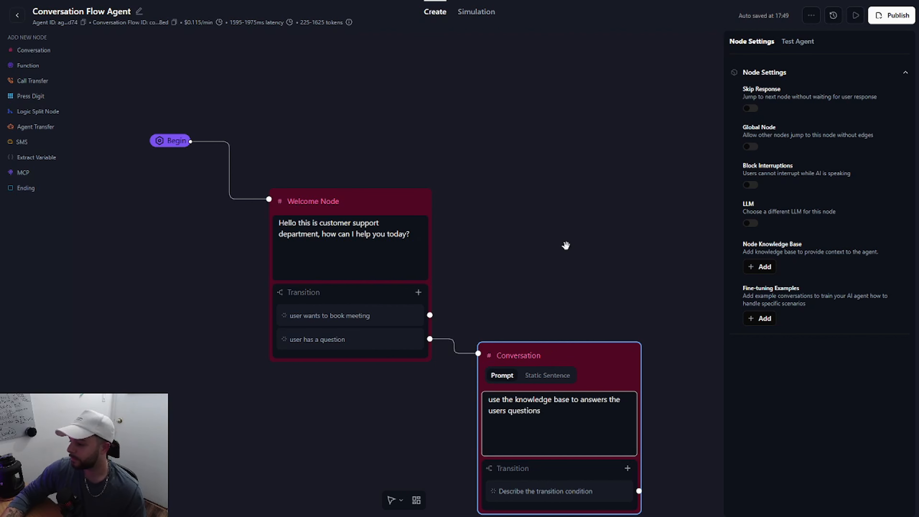
pyautogui.click(566, 246)
# Step: Add a second Conversation node above the knowledge base node and connect the "user wants to book meeting" transition to it
pyautogui.moveTo(537, 222); pyautogui.dragTo(455, 196)
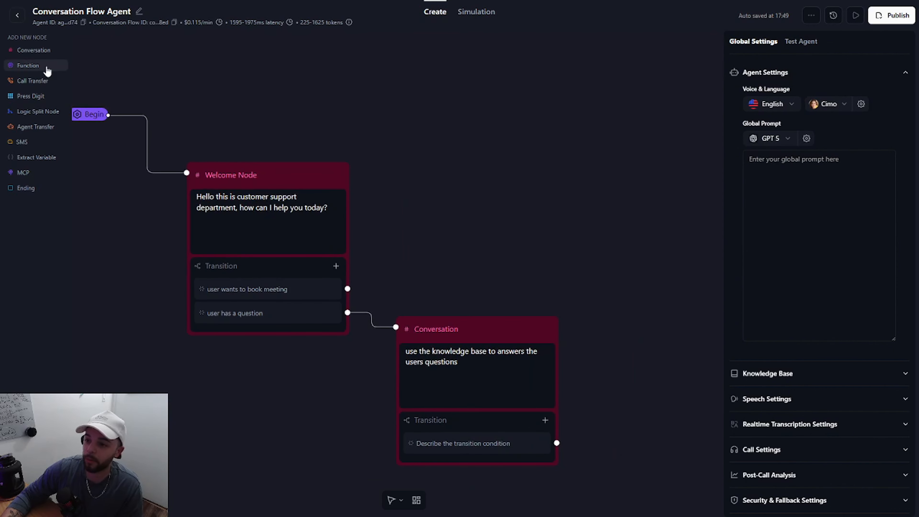
pyautogui.click(34, 51)
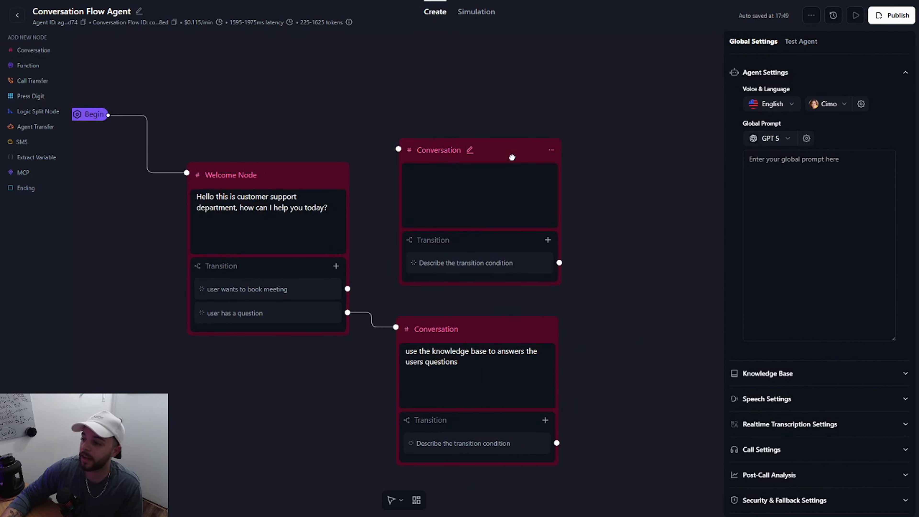
pyautogui.moveTo(347, 288); pyautogui.dragTo(388, 152)
# Step: Prompt the new node with "ask user what day and time they want to meet and get there email." plus the lines day, time, email
pyautogui.click(438, 205)
pyautogui.write('as')
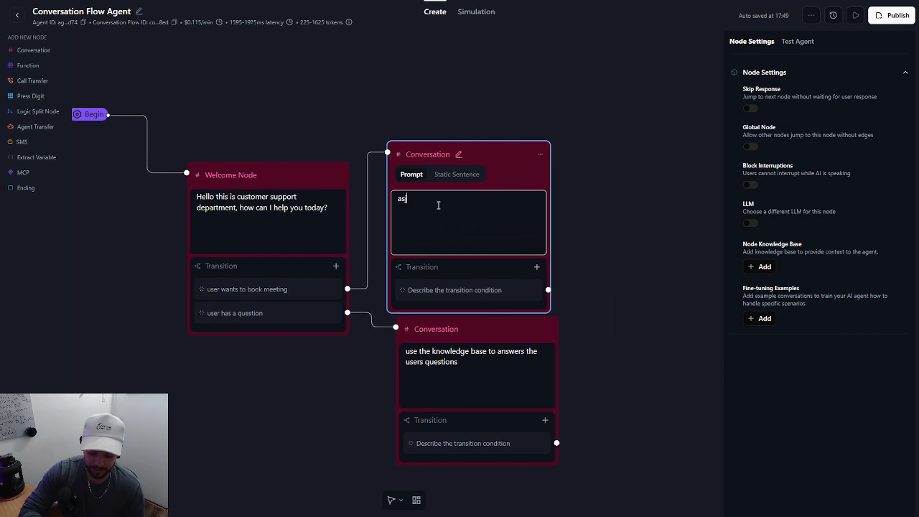
pyautogui.write('k user what da')
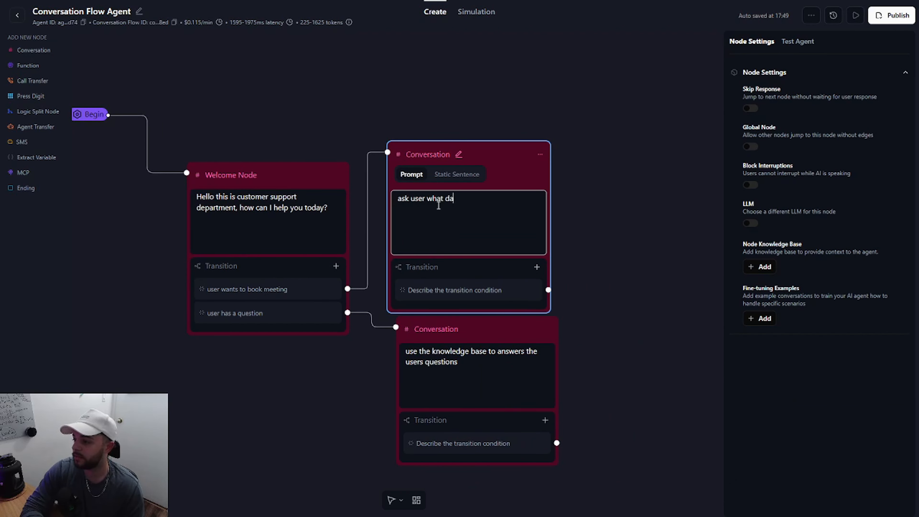
pyautogui.write('y and time they wa')
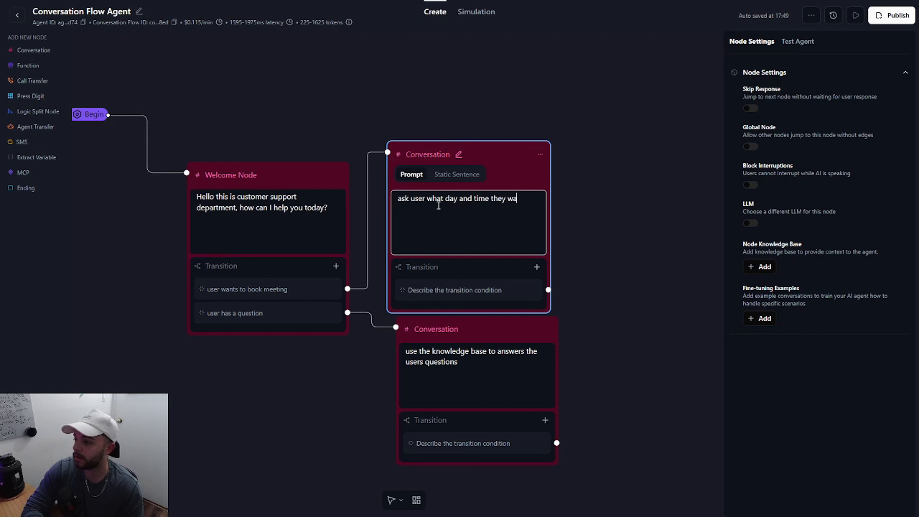
pyautogui.write('nt to meet and ge')
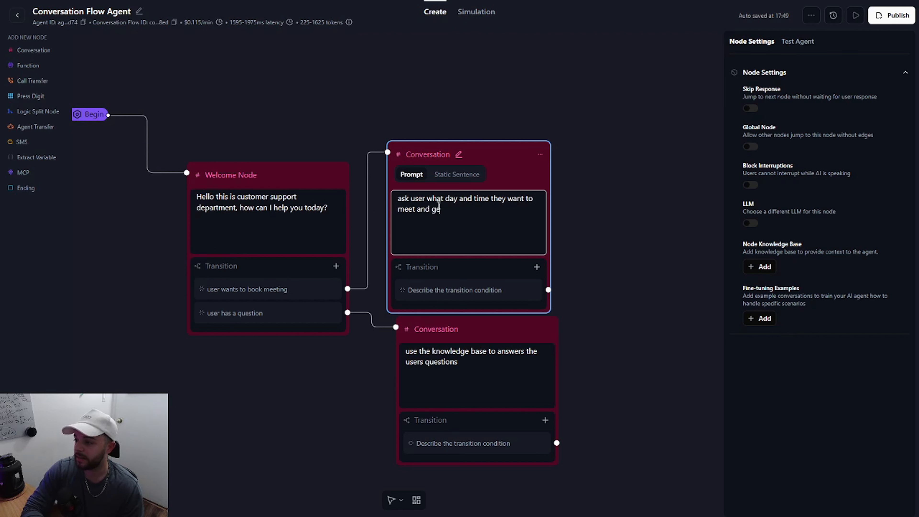
pyautogui.write('t there email.')
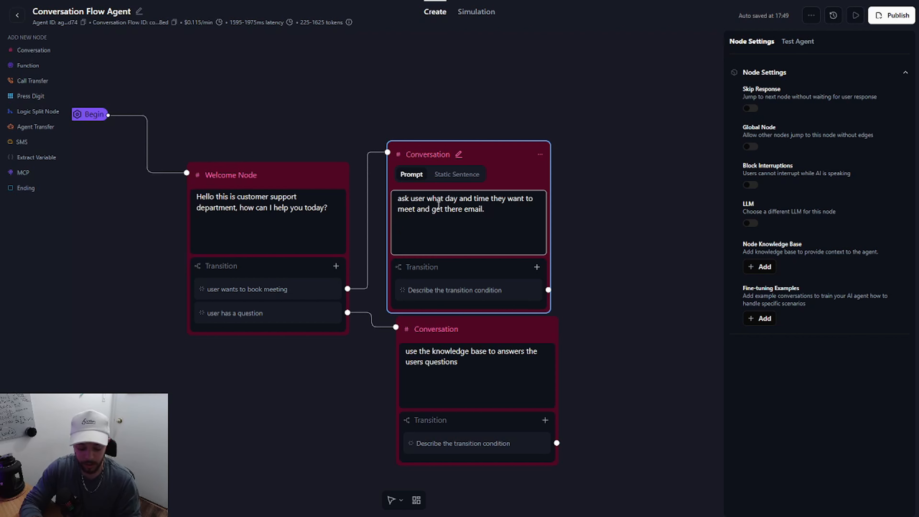
pyautogui.write('day ')
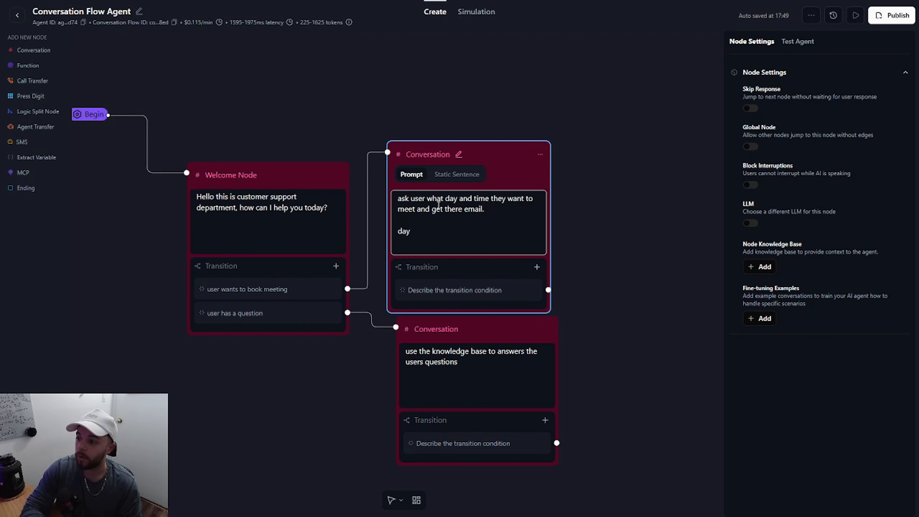
pyautogui.write('time')
pyautogui.press('Return')
pyautogui.write('email')
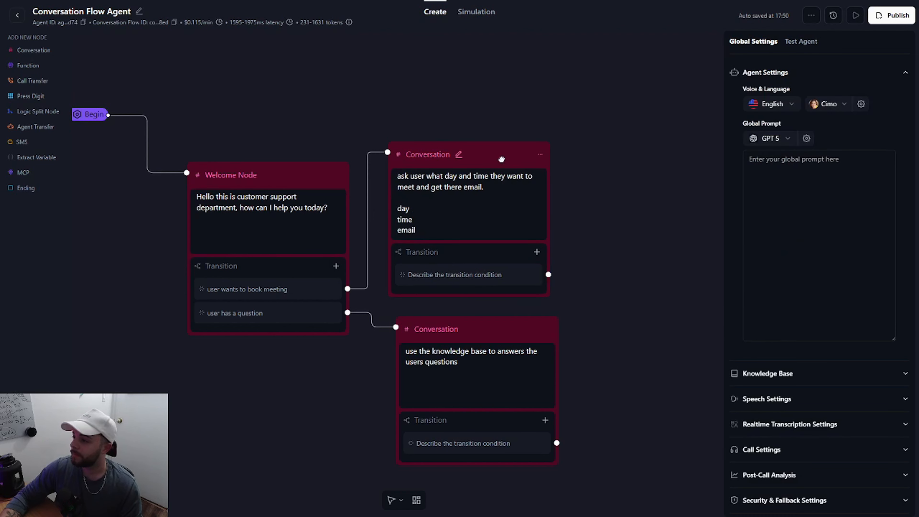
# Step: Shift the booking Conversation node slightly up and right, and set its transition condition to "user provides all nessesary information"
pyautogui.moveTo(501, 159); pyautogui.dragTo(513, 152)
pyautogui.moveTo(620, 164); pyautogui.dragTo(530, 184)
pyautogui.scroll(-1, 492, 169)
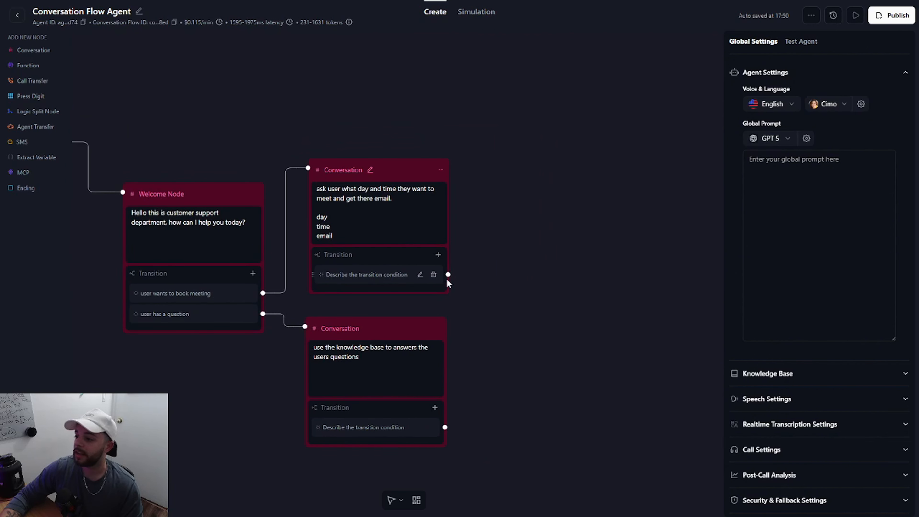
pyautogui.scroll(2, 507, 282)
pyautogui.moveTo(505, 284); pyautogui.dragTo(559, 271)
pyautogui.click(443, 264)
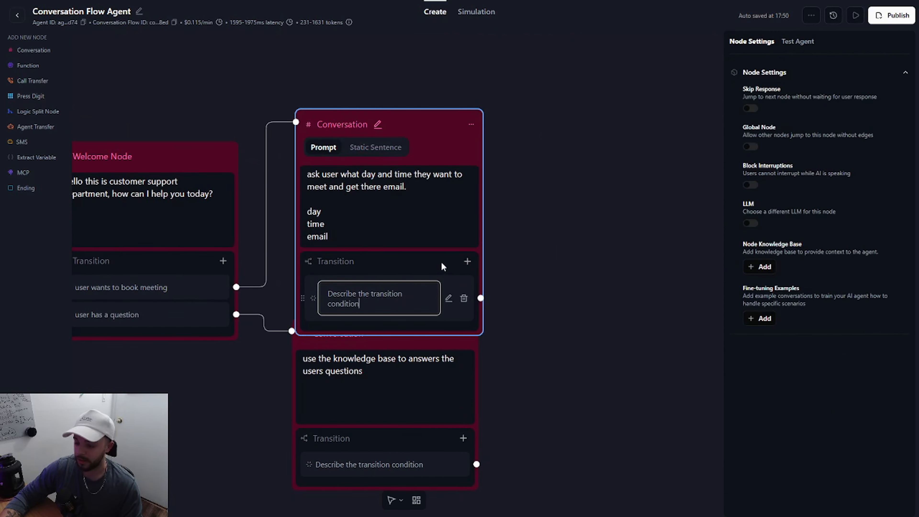
pyautogui.hotkey('ctrl', 'a')
pyautogui.write('user ')
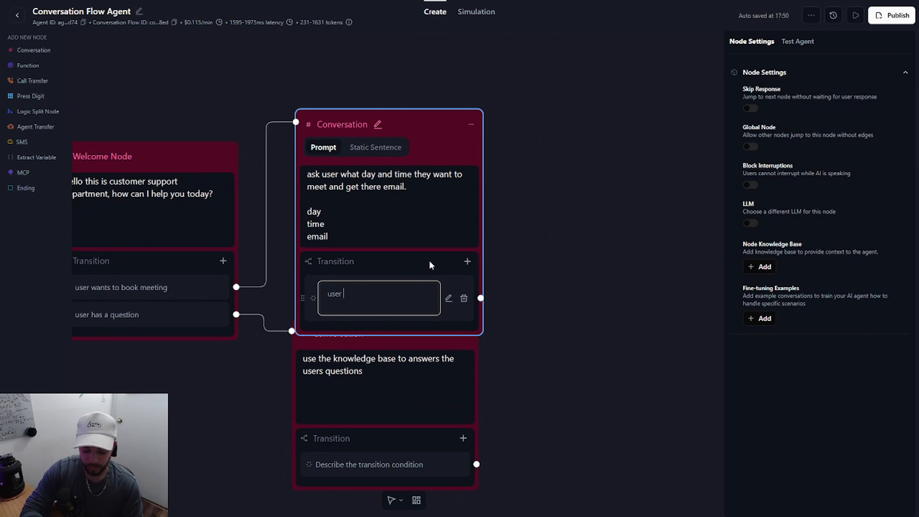
pyautogui.write('provdies all')
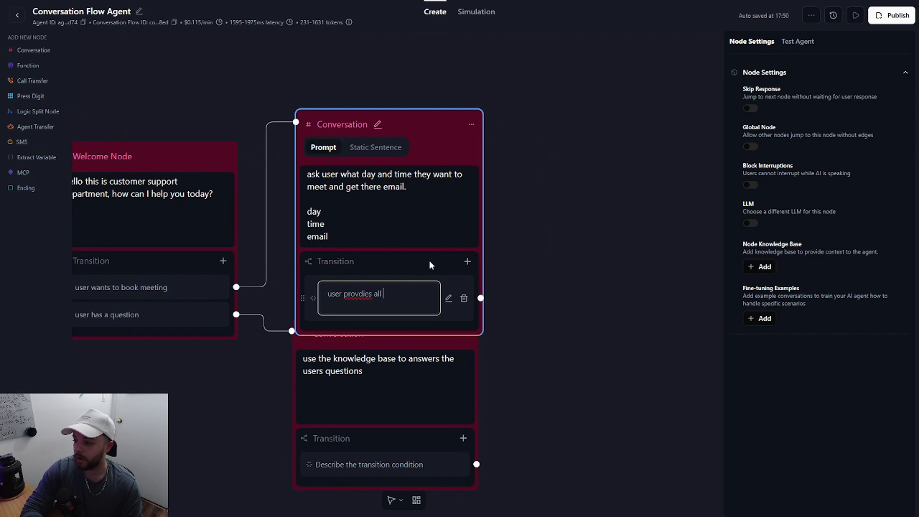
pyautogui.press('BackSpace')
pyautogui.press('BackSpace')
pyautogui.press('BackSpace')
pyautogui.press('BackSpace')
pyautogui.press('BackSpace')
pyautogui.press('BackSpace')
pyautogui.press('BackSpace')
pyautogui.press('BackSpace')
pyautogui.press('BackSpace')
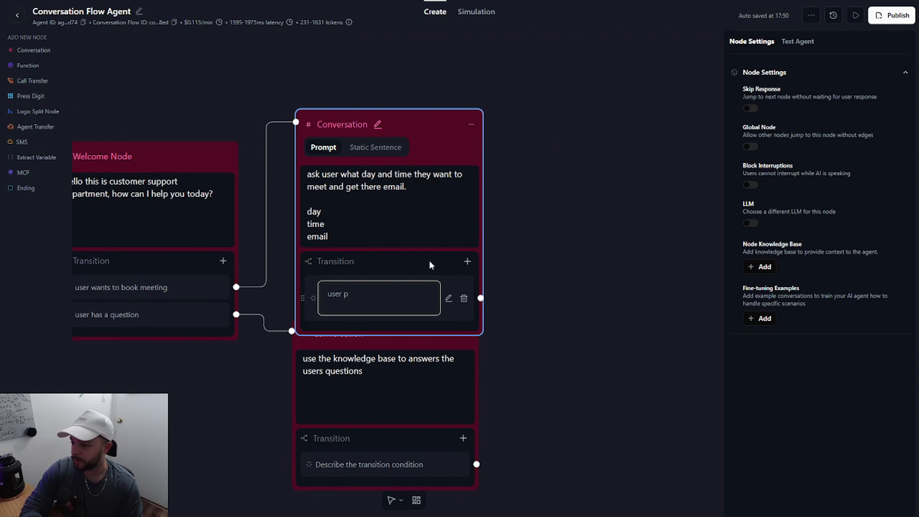
pyautogui.write('ovides all nessesarty')
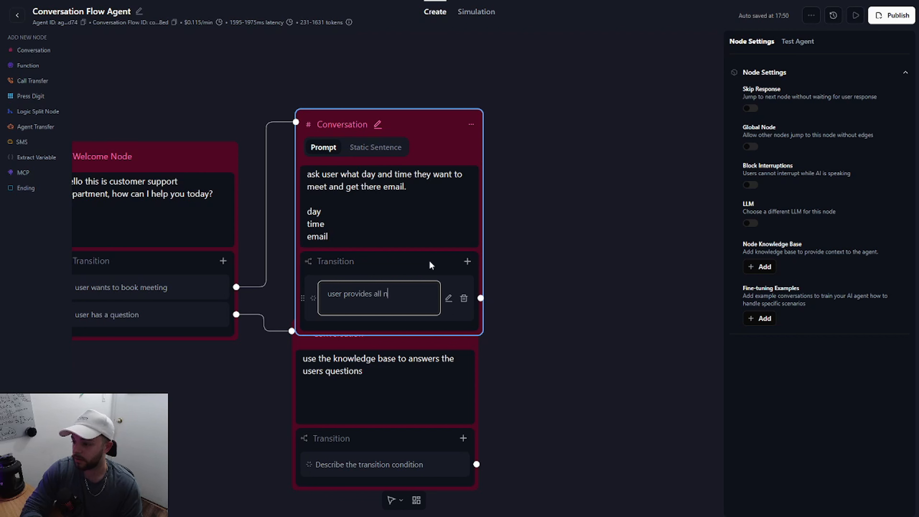
pyautogui.press('BackSpace')
pyautogui.press('BackSpace')
pyautogui.write('y information')
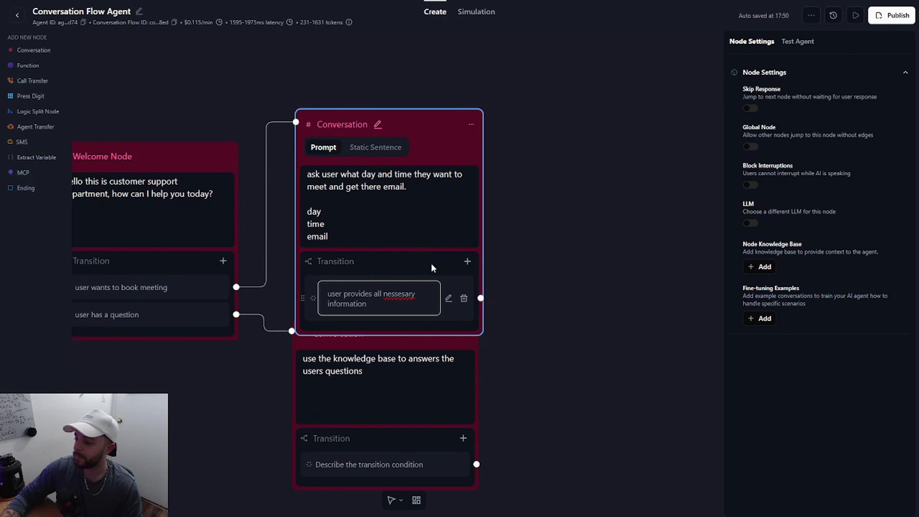
pyautogui.click(620, 245)
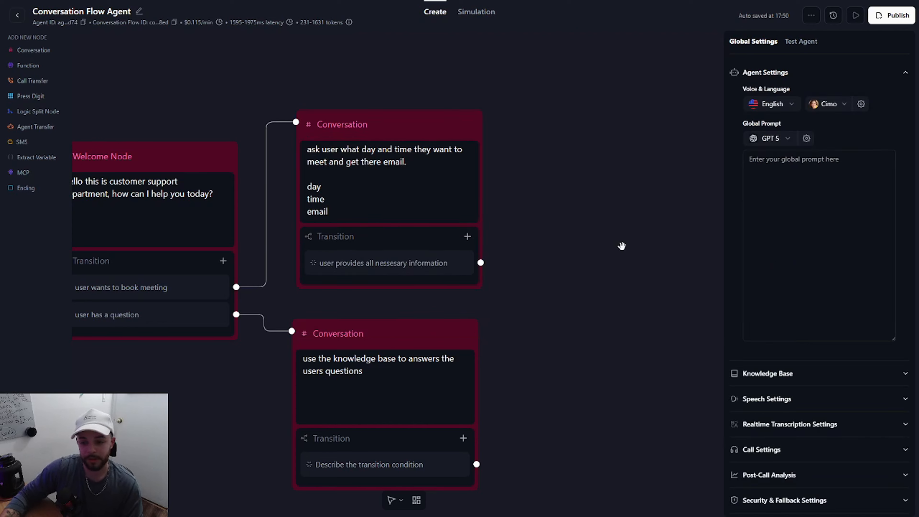
# Step: Create a Check Calendar Availability (Cal.com) function with its default settings and add it to the flow as a function node
pyautogui.click(28, 65)
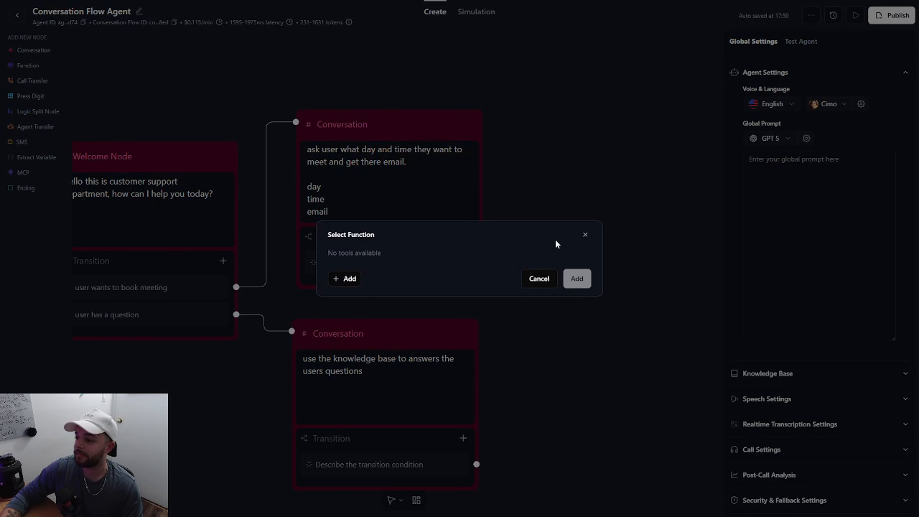
pyautogui.click(354, 281)
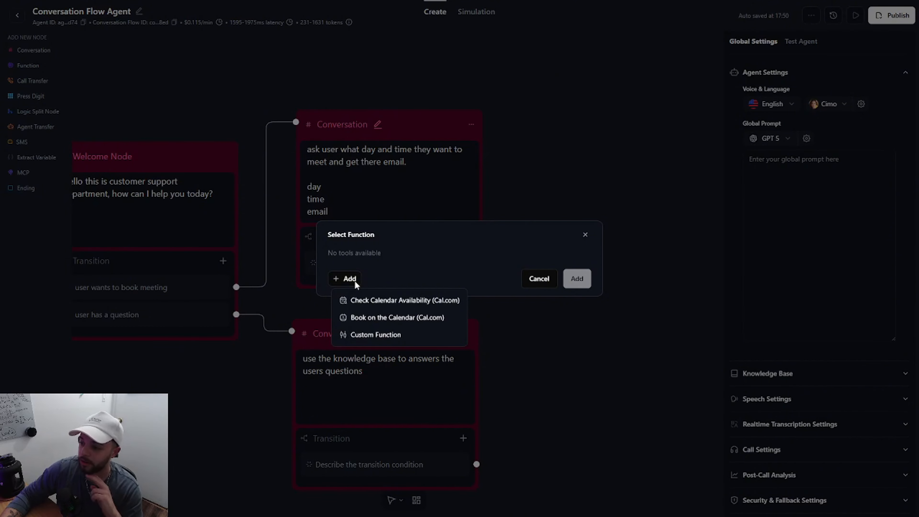
pyautogui.click(362, 300)
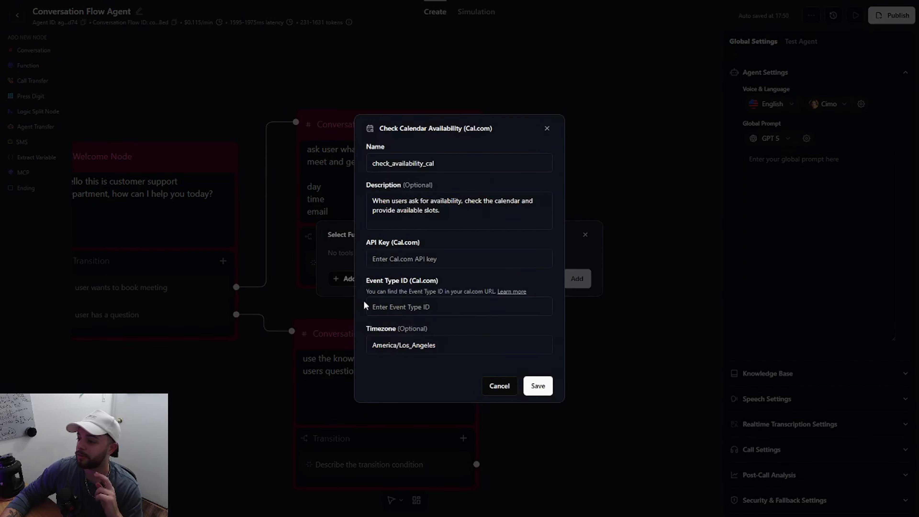
pyautogui.click(528, 389)
pyautogui.click(576, 288)
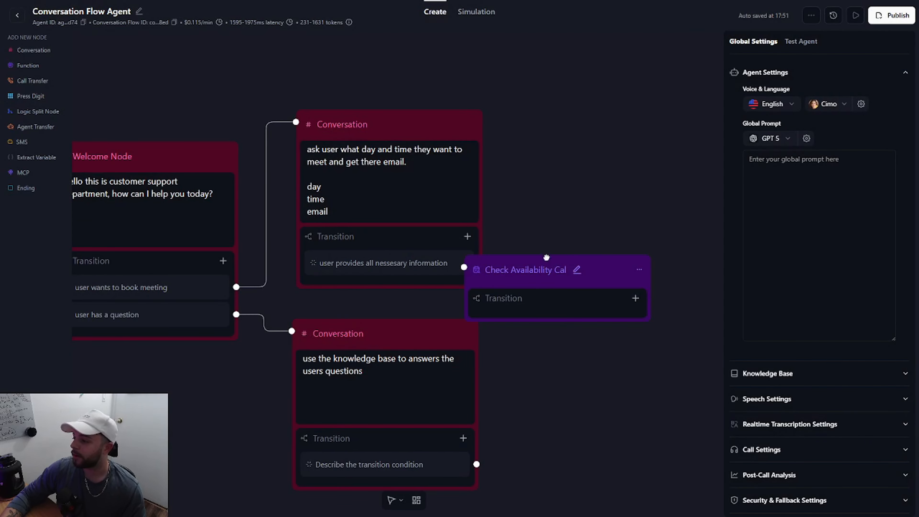
# Step: Place the Check Availability Cal node beside the booking node and connect the "user provides all nessesary information" transition to it
pyautogui.moveTo(564, 249); pyautogui.dragTo(430, 303)
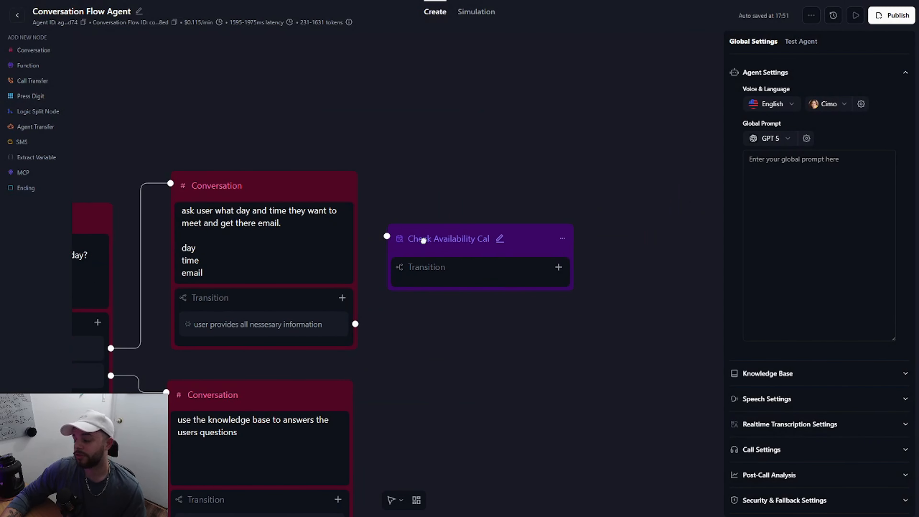
pyautogui.moveTo(421, 239); pyautogui.dragTo(428, 234)
pyautogui.moveTo(355, 324); pyautogui.dragTo(394, 231)
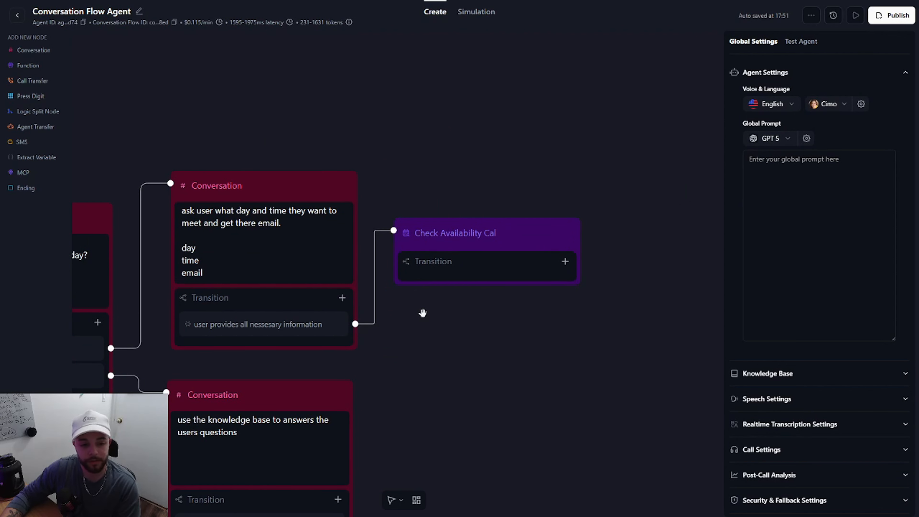
pyautogui.moveTo(464, 355); pyautogui.dragTo(411, 315)
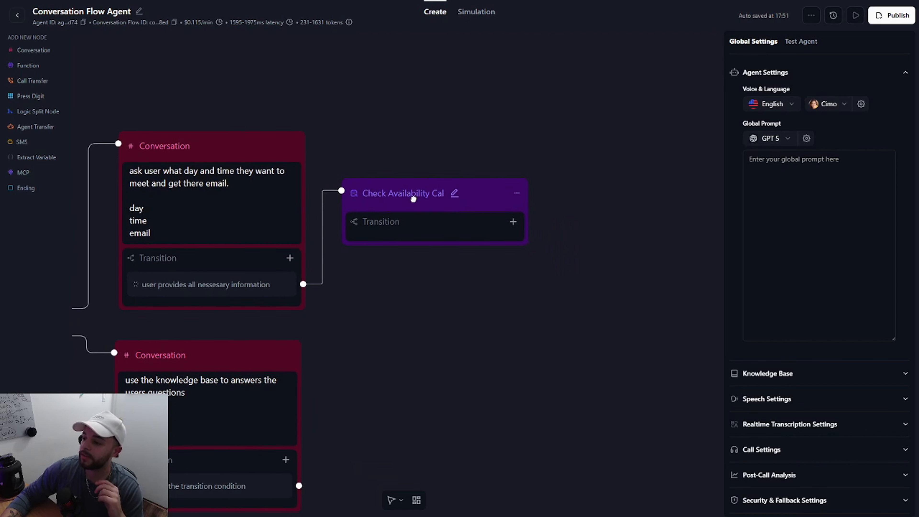
# Step: Move the Check Availability Cal node farther right and remove the connection leading into it
pyautogui.moveTo(416, 199); pyautogui.dragTo(558, 192)
pyautogui.moveTo(152, 234); pyautogui.dragTo(131, 214)
pyautogui.click(405, 261)
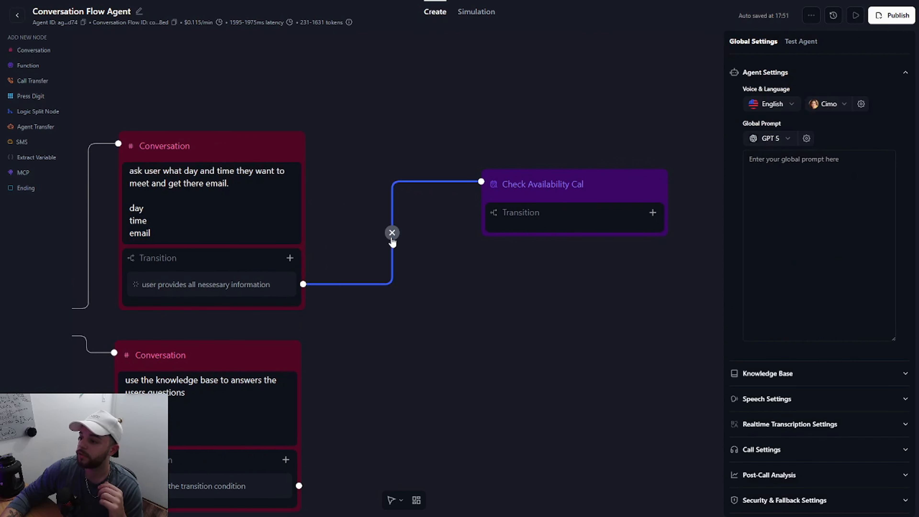
pyautogui.click(392, 232)
# Step: Add a Conversation node connected after the booking node and prompt it with "tell user they are booked on {{day}} at {{time}}"
pyautogui.moveTo(53, 54); pyautogui.dragTo(413, 156)
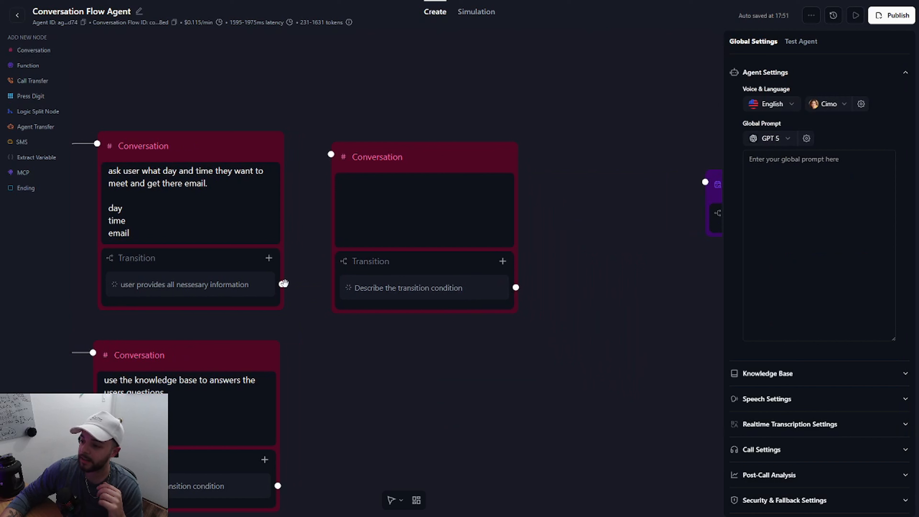
pyautogui.moveTo(282, 285); pyautogui.dragTo(330, 154)
pyautogui.click(366, 201)
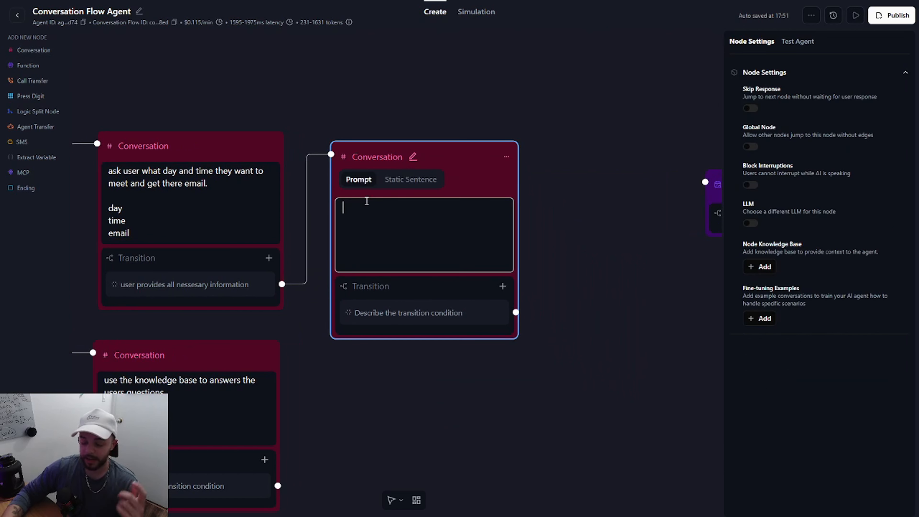
pyautogui.write('tell user the')
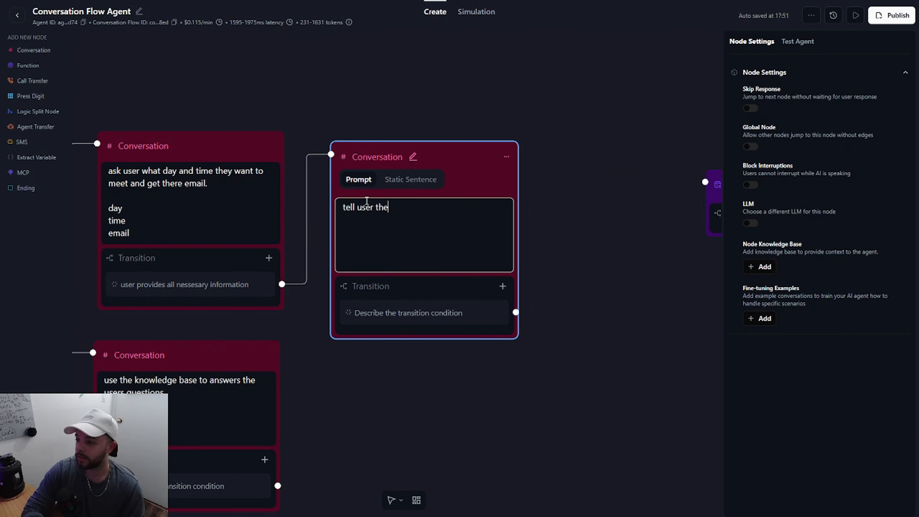
pyautogui.write('y are booked on')
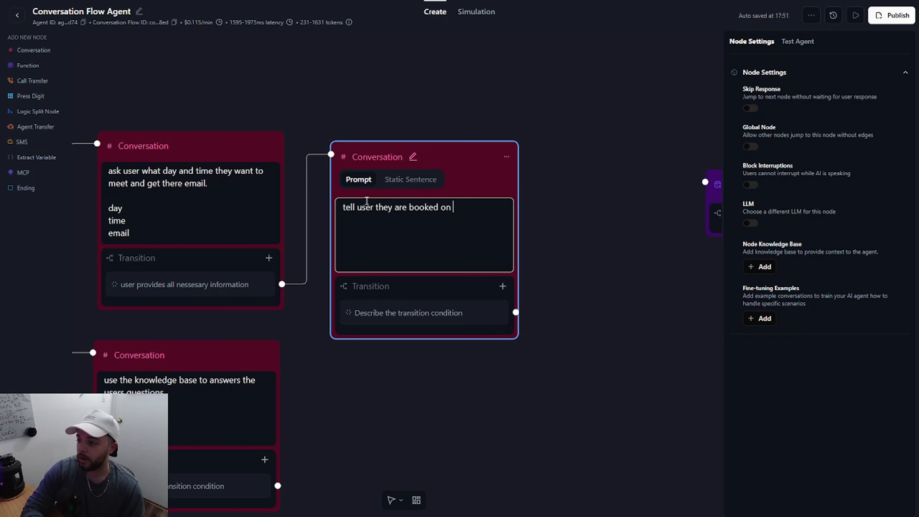
pyautogui.write(' {{')
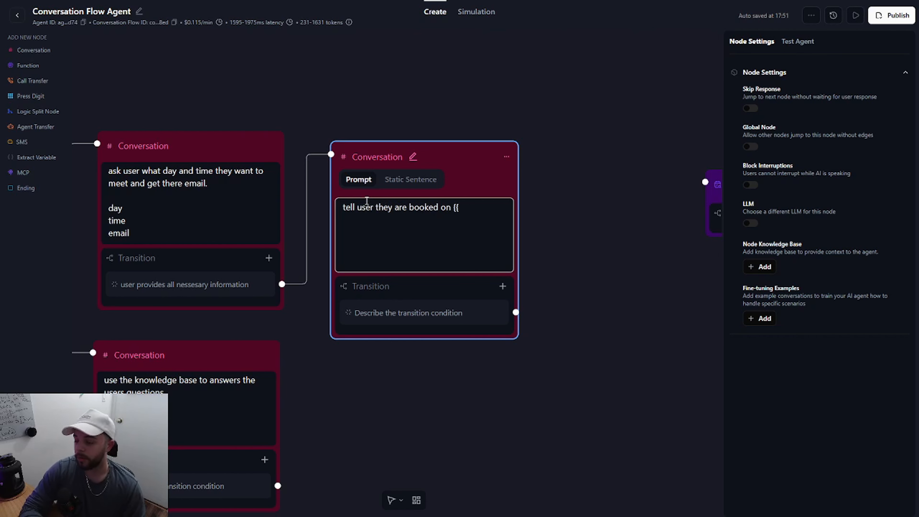
pyautogui.write('day}}')
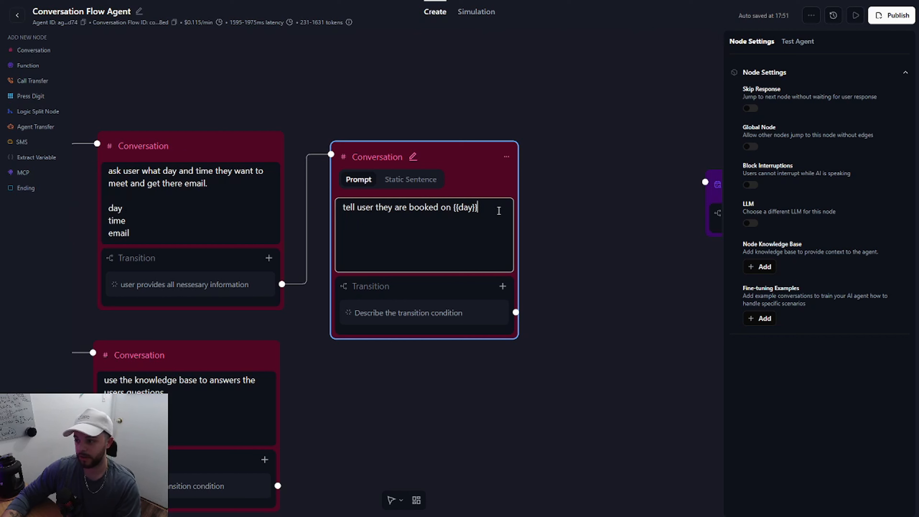
pyautogui.write('at ')
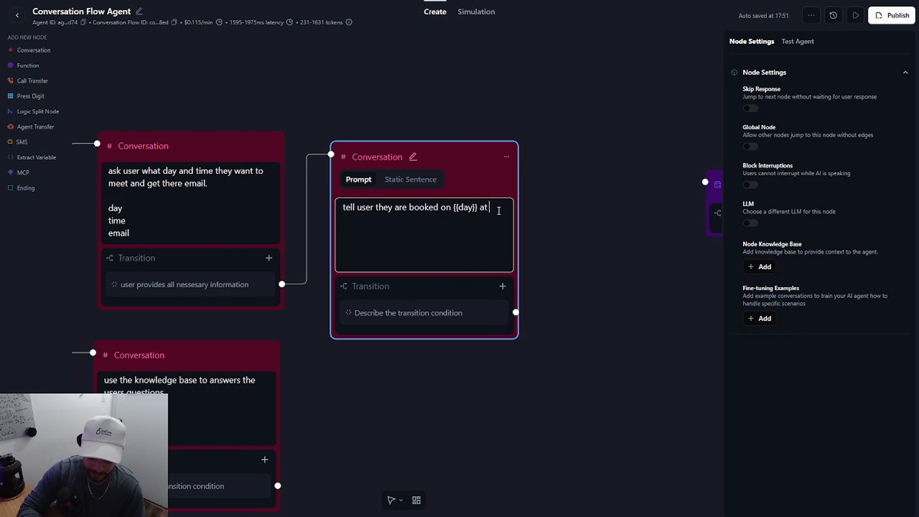
pyautogui.write('{{time}}')
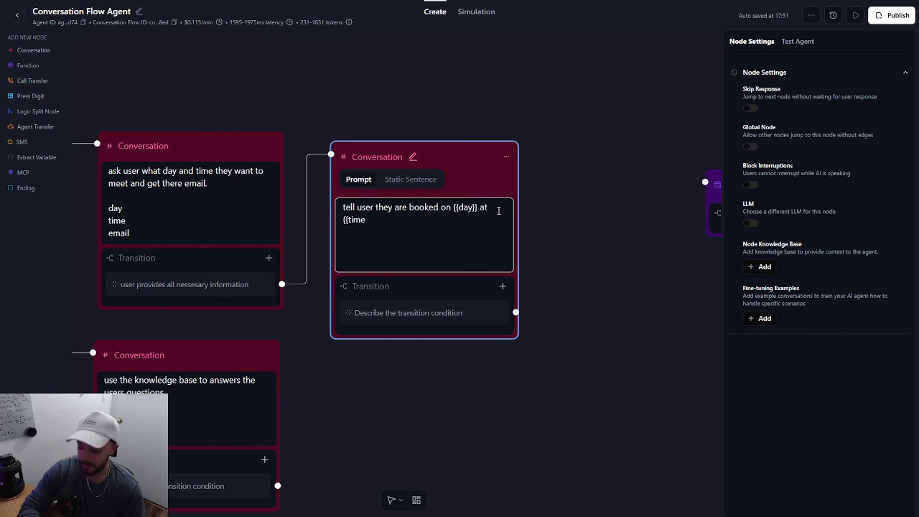
pyautogui.click(542, 226)
# Step: Add an Ending node below the Check Availability Cal node and connect the booking confirmation node's transition to it
pyautogui.scroll(-5, 543, 225)
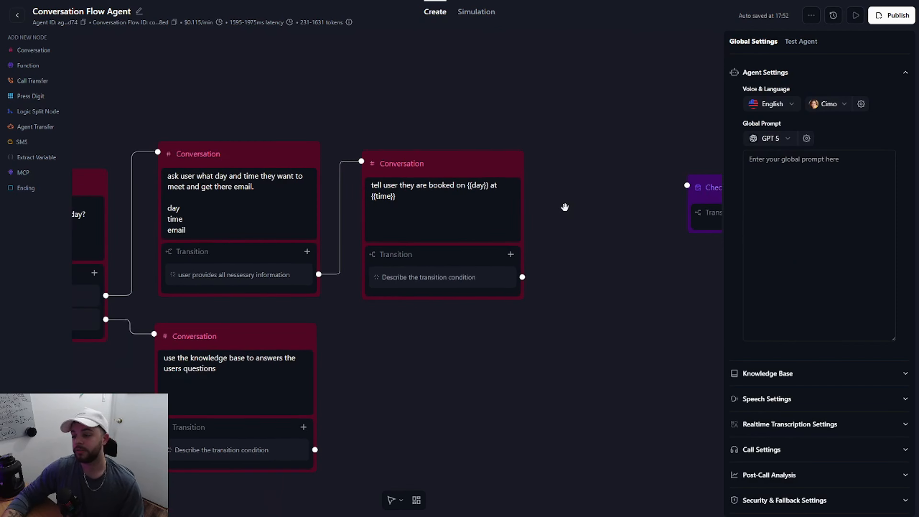
pyautogui.scroll(3, 398, 321)
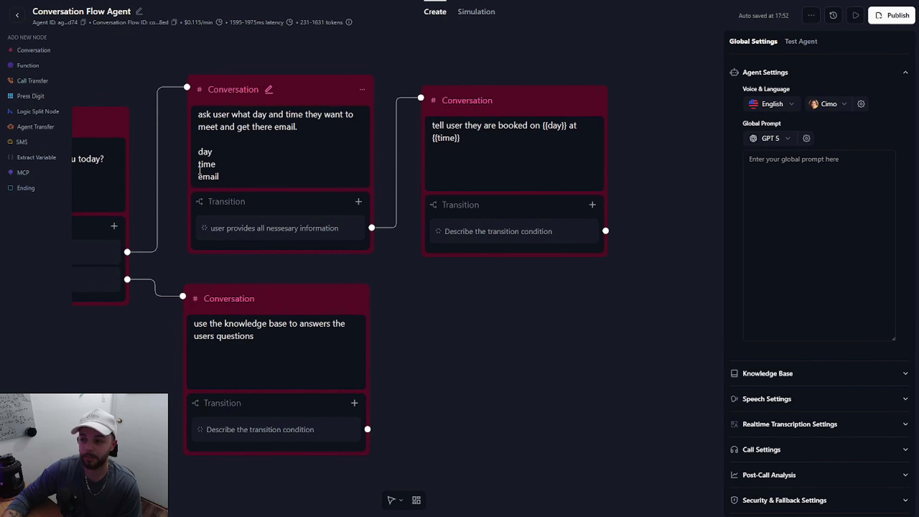
pyautogui.scroll(-5, 478, 291)
pyautogui.moveTo(486, 297); pyautogui.dragTo(527, 285)
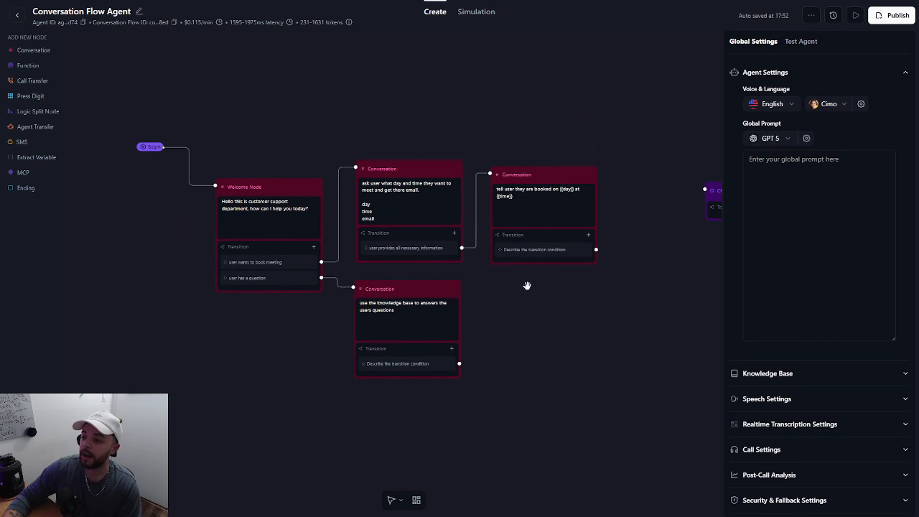
pyautogui.moveTo(576, 303); pyautogui.dragTo(547, 292)
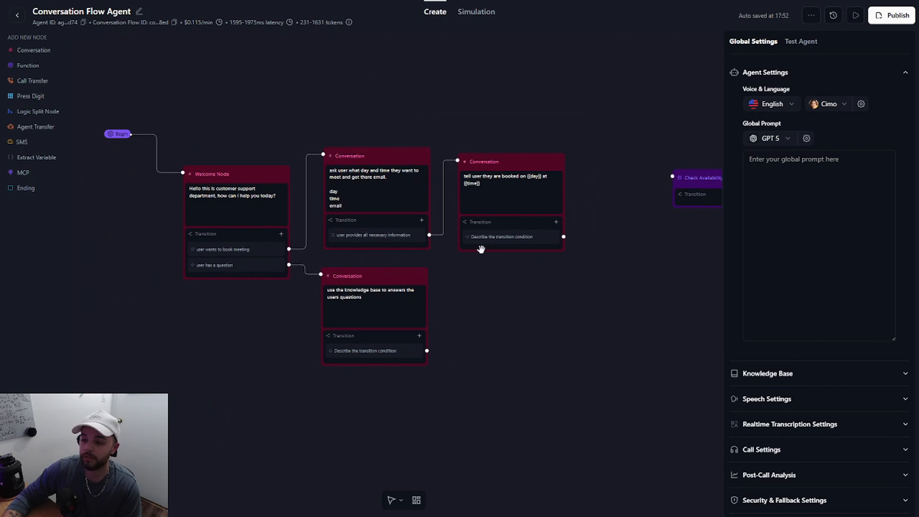
pyautogui.click(29, 195)
pyautogui.moveTo(494, 276); pyautogui.dragTo(662, 308)
pyautogui.moveTo(428, 297); pyautogui.dragTo(294, 307)
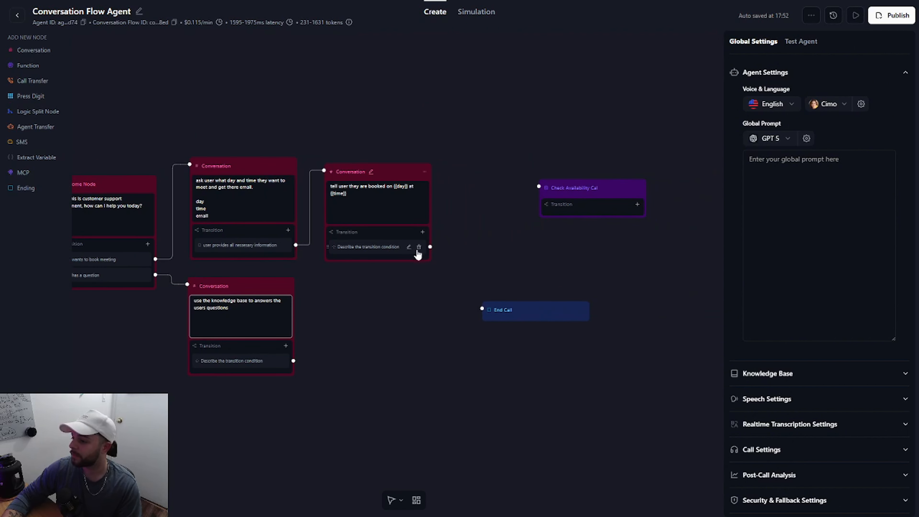
pyautogui.moveTo(430, 247); pyautogui.dragTo(482, 308)
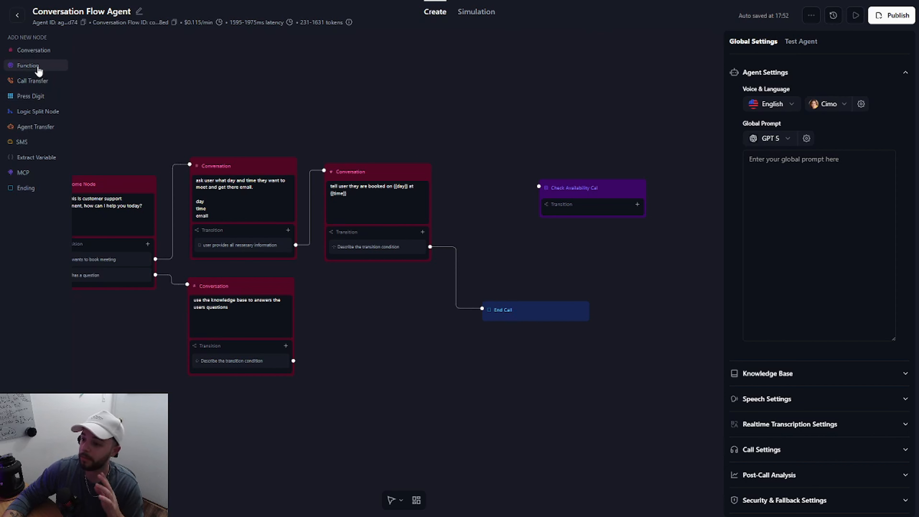
# Step: Disconnect the knowledge base node from the Welcome Node and delete the "user has a question" transition
pyautogui.scroll(-1, 366, 315)
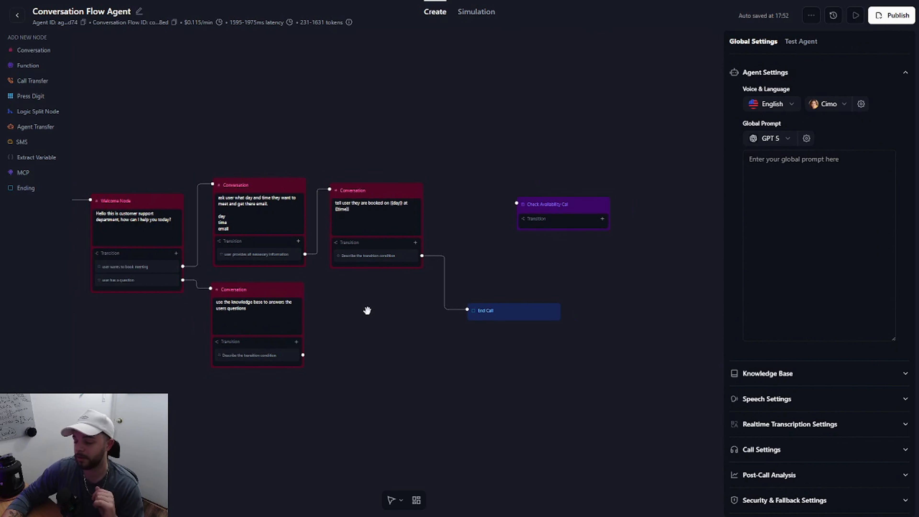
pyautogui.scroll(3, 371, 324)
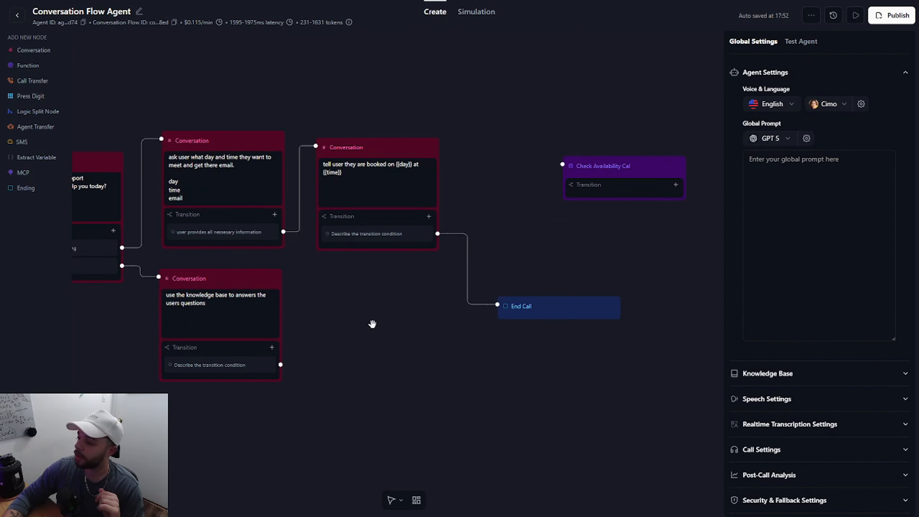
pyautogui.moveTo(171, 255); pyautogui.dragTo(226, 307)
pyautogui.scroll(1, 203, 279)
pyautogui.scroll(1, 196, 305)
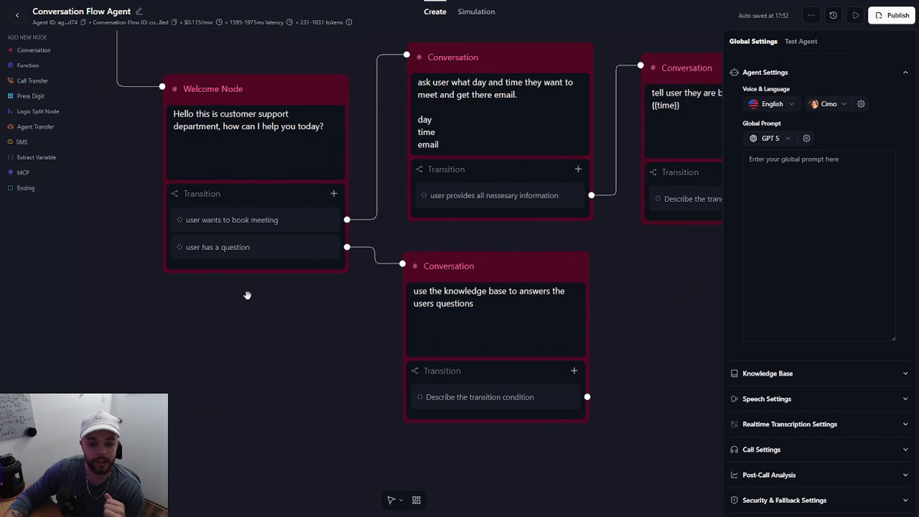
pyautogui.click(374, 256)
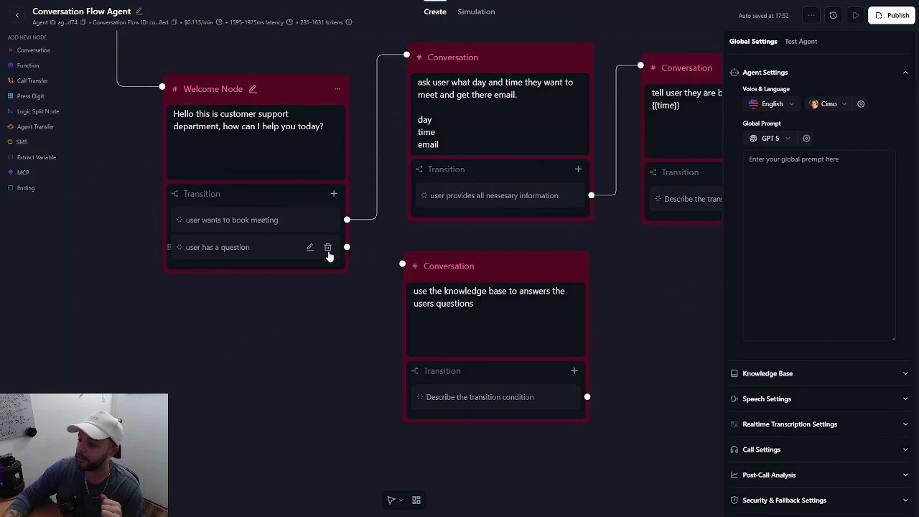
pyautogui.click(328, 247)
# Step: Move the knowledge base Conversation node below the Welcome Node and turn it into a global node
pyautogui.moveTo(470, 266); pyautogui.dragTo(210, 334)
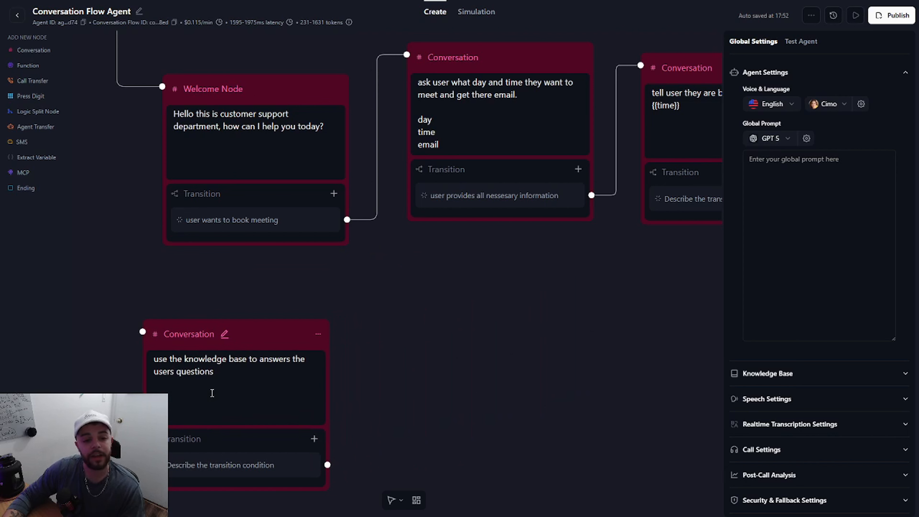
pyautogui.click(247, 347)
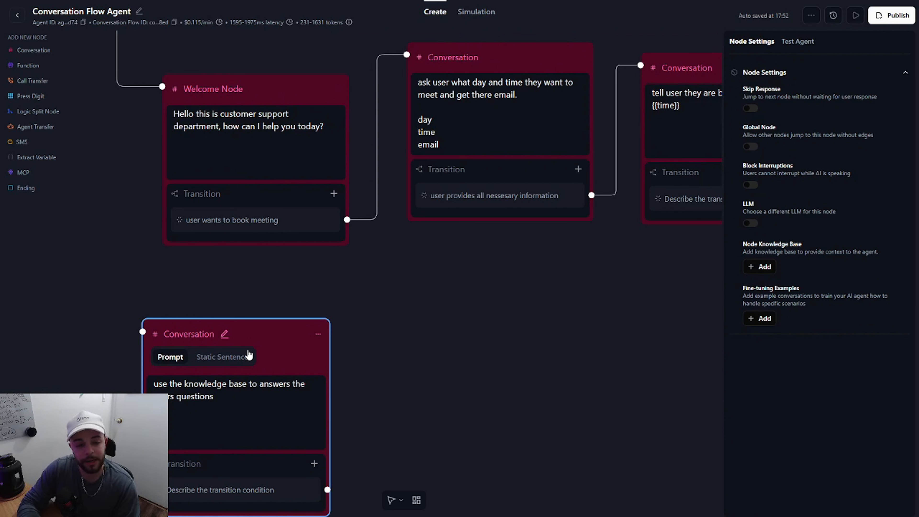
pyautogui.click(495, 310)
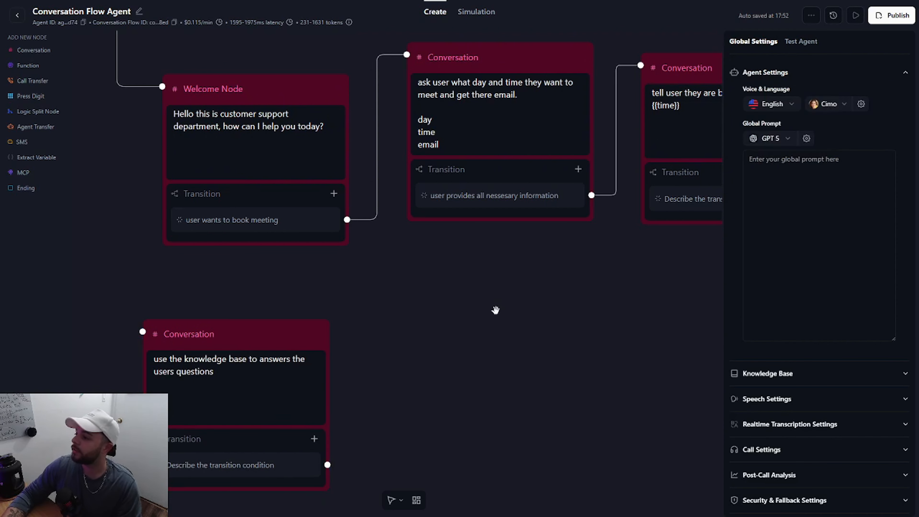
pyautogui.click(225, 334)
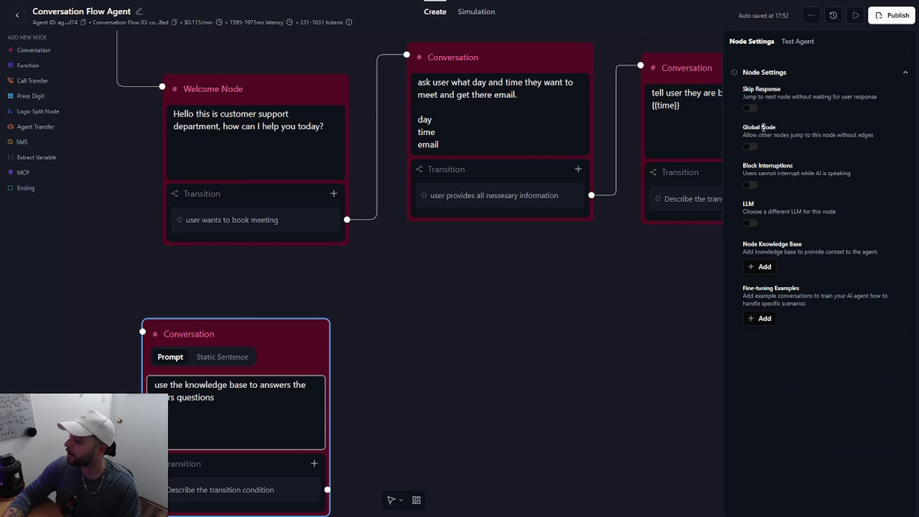
pyautogui.click(750, 147)
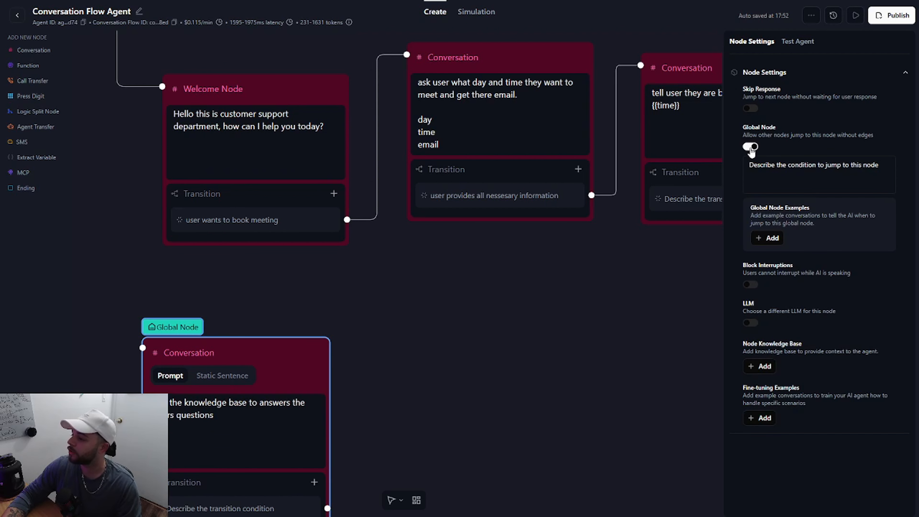
# Step: Set the global node's jump condition to "jump to this node if the user has any questions"
pyautogui.click(775, 168)
pyautogui.write('jump')
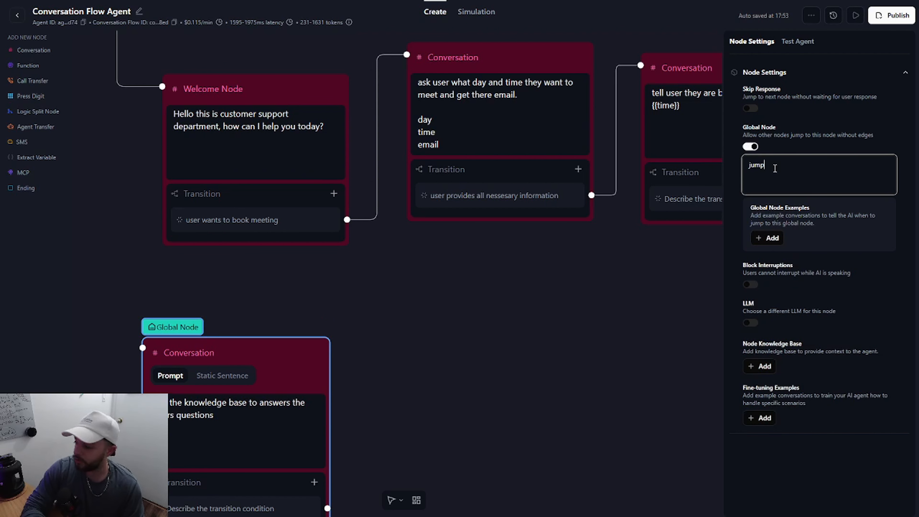
pyautogui.write(' to this node i')
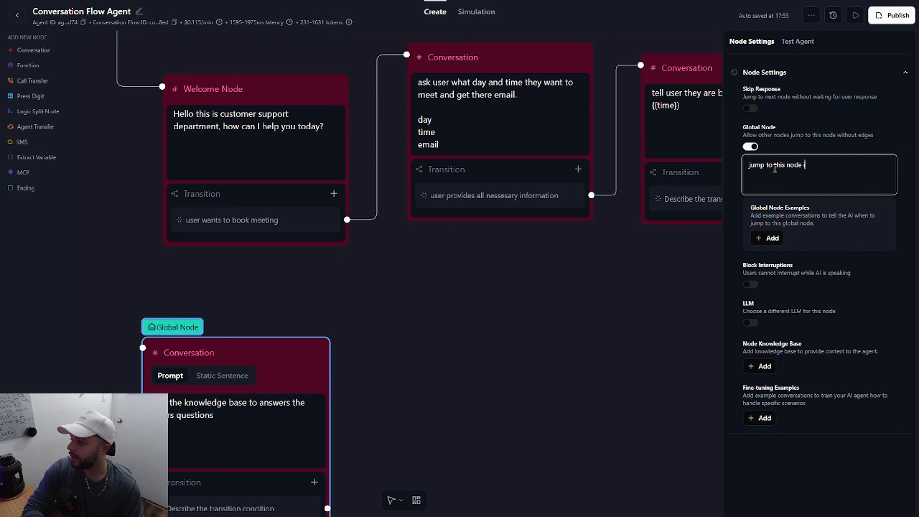
pyautogui.write('f the user has an')
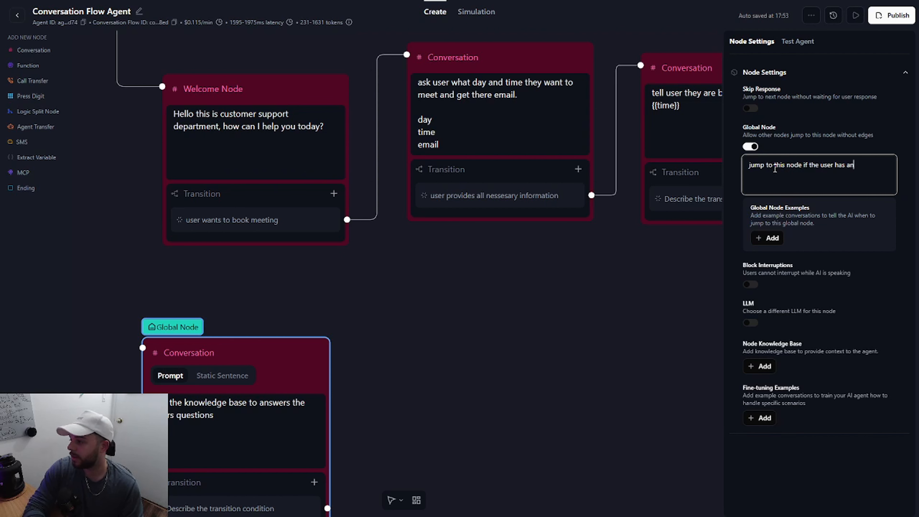
pyautogui.write('y questions')
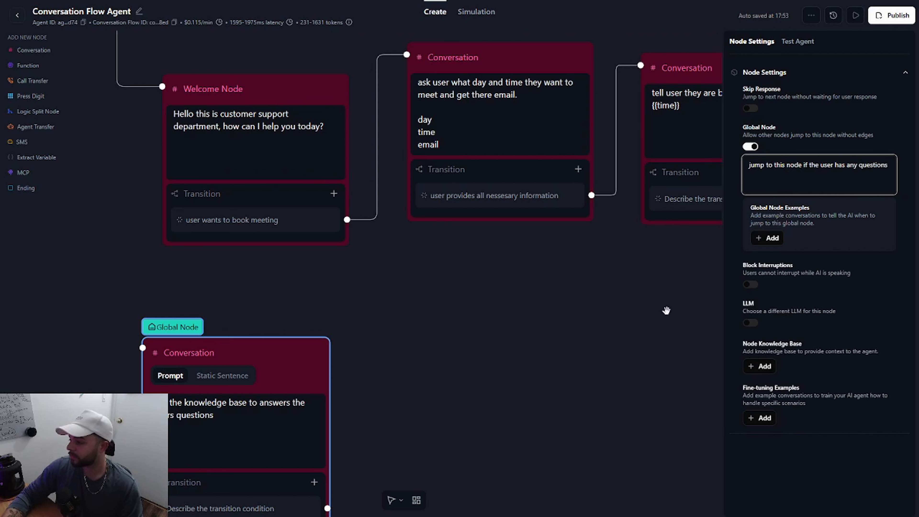
# Step: Turn on Skip Response for the global knowledge base Conversation node
pyautogui.click(488, 375)
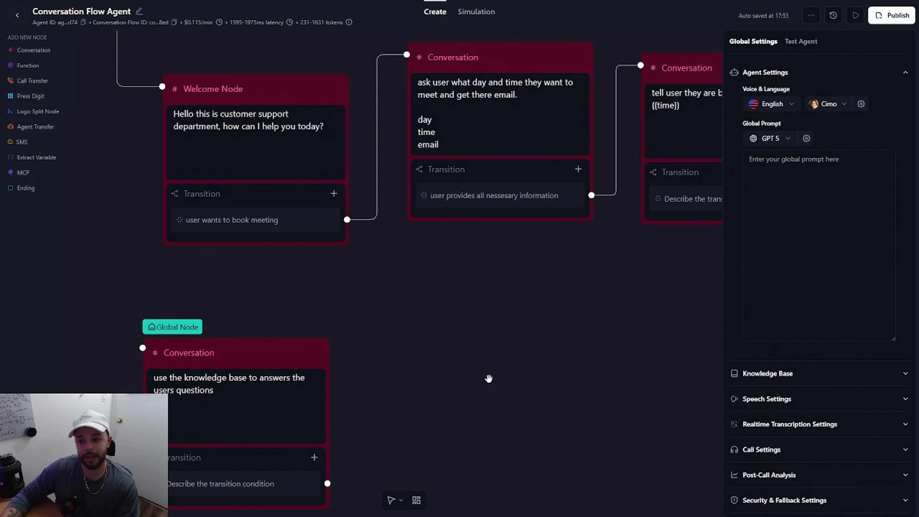
pyautogui.scroll(-4, 488, 379)
pyautogui.moveTo(488, 378); pyautogui.dragTo(439, 324)
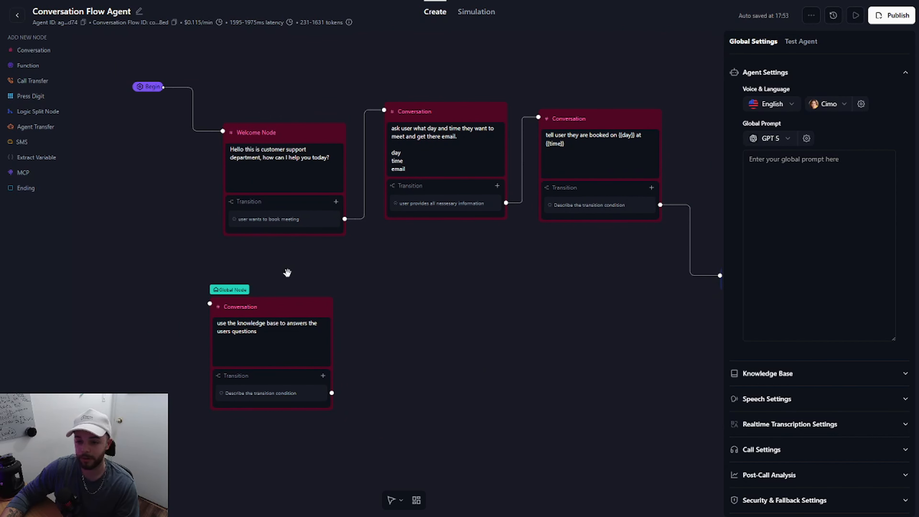
pyautogui.scroll(-2, 289, 272)
pyautogui.moveTo(544, 271); pyautogui.dragTo(478, 276)
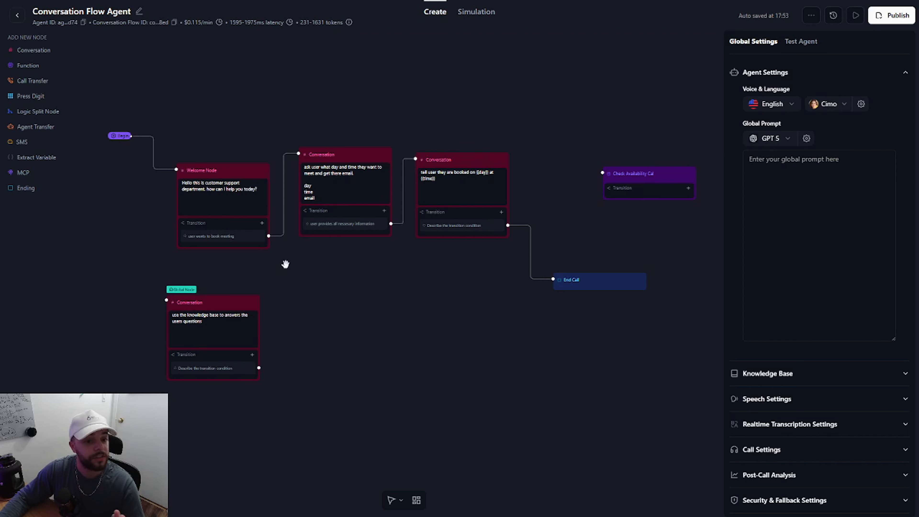
pyautogui.click(209, 302)
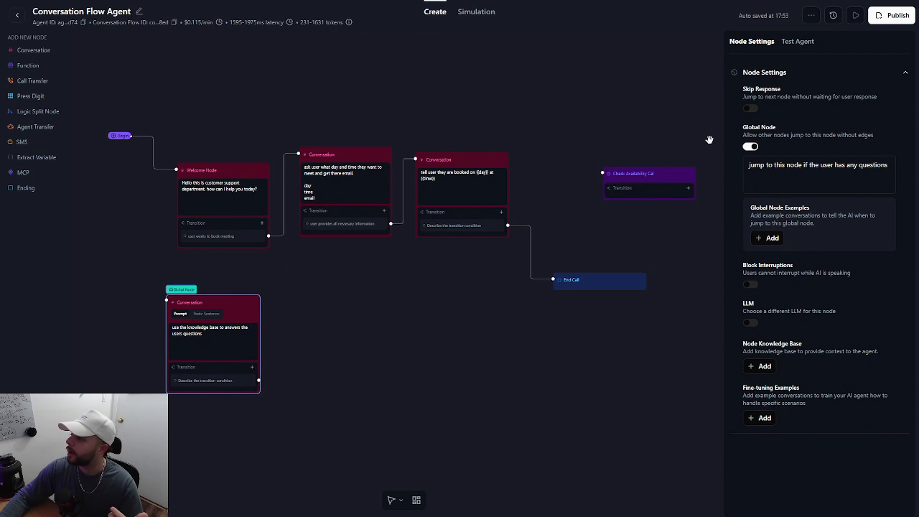
pyautogui.click(750, 109)
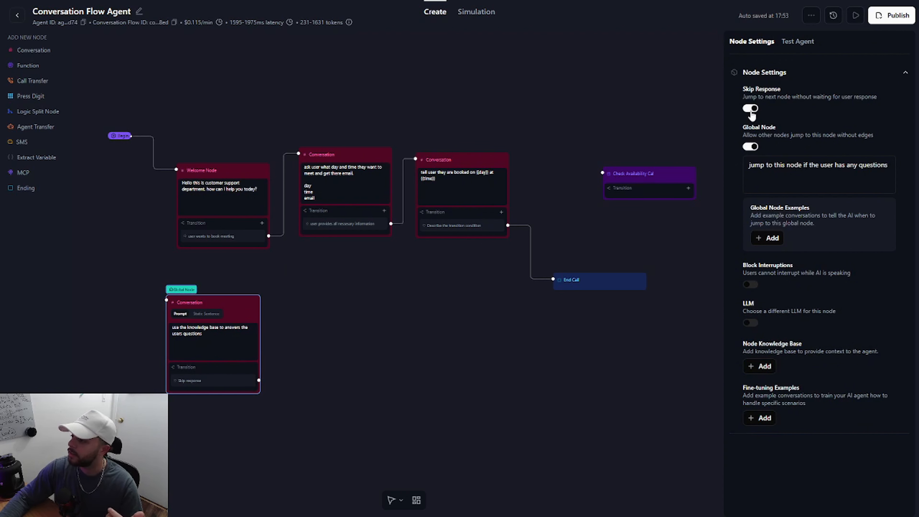
# Step: Add an Ending node beside the global knowledge base node and connect its skip response transition to it
pyautogui.scroll(5, 197, 404)
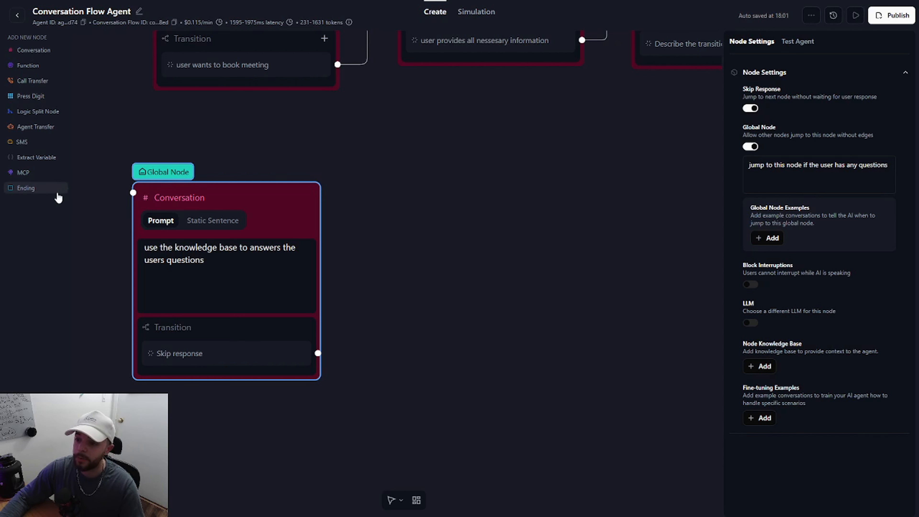
pyautogui.click(44, 192)
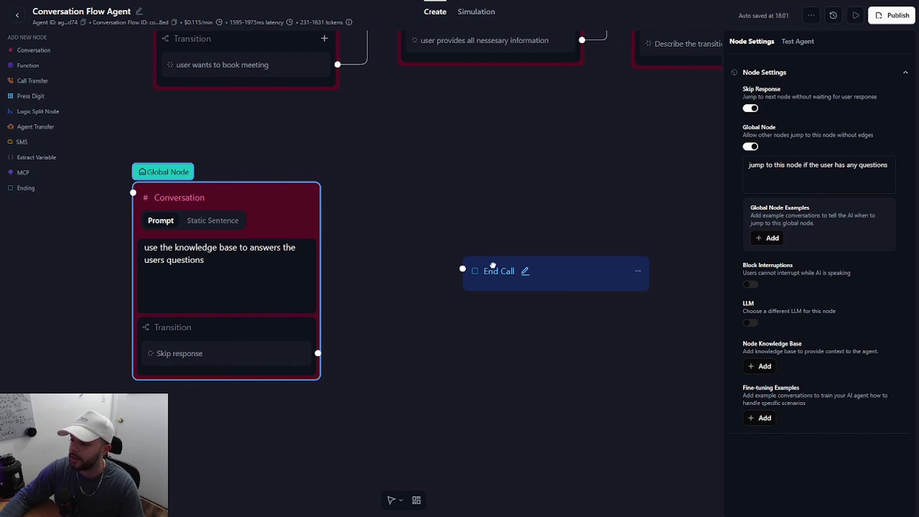
pyautogui.moveTo(317, 353); pyautogui.dragTo(462, 268)
pyautogui.click(459, 336)
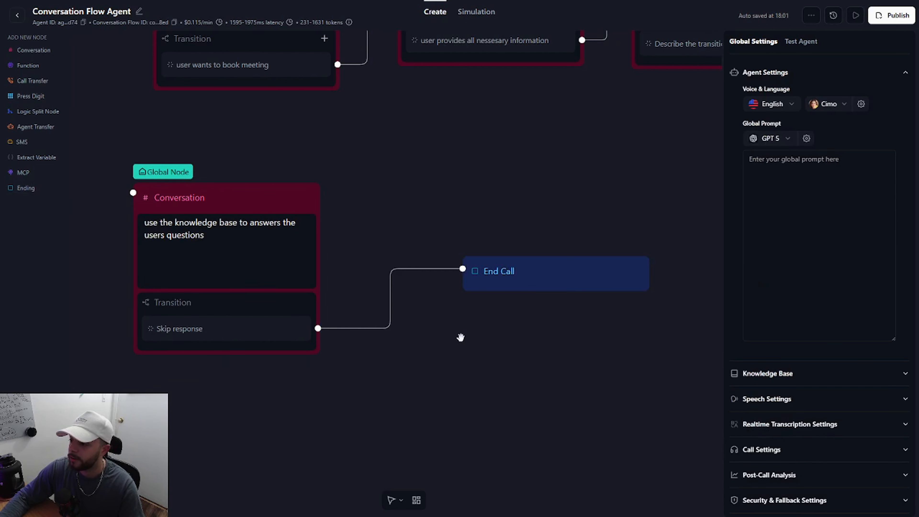
pyautogui.click(243, 261)
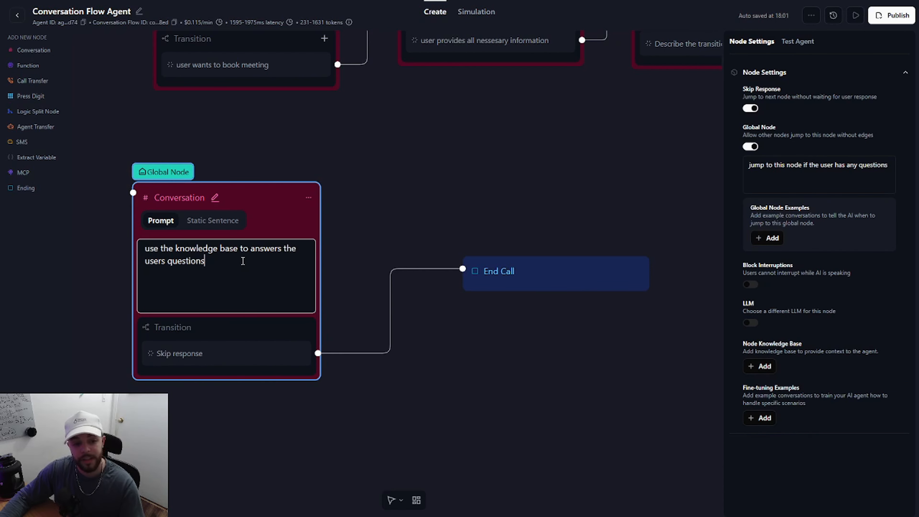
pyautogui.click(448, 361)
pyautogui.scroll(-6, 448, 362)
pyautogui.moveTo(448, 362); pyautogui.dragTo(327, 383)
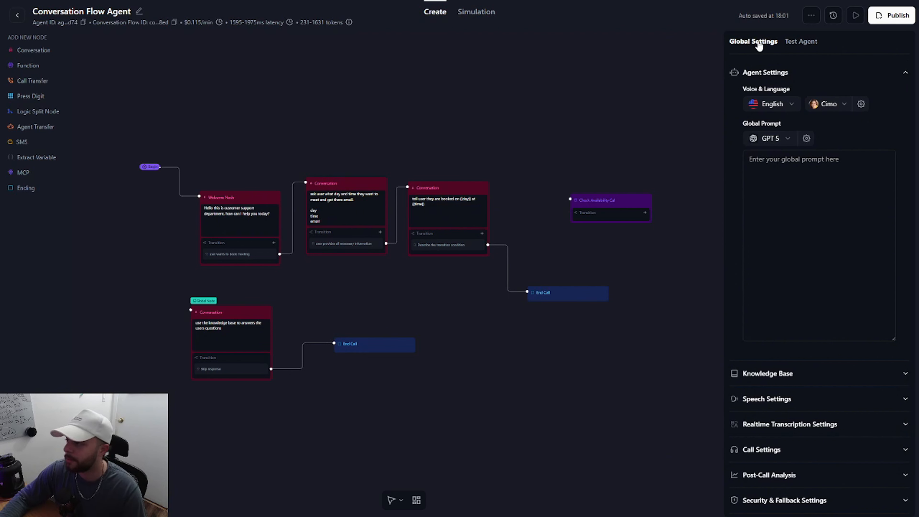
# Step: Run an audio test of the agent, allowing microphone access while visiting the site, and end the call
pyautogui.click(798, 42)
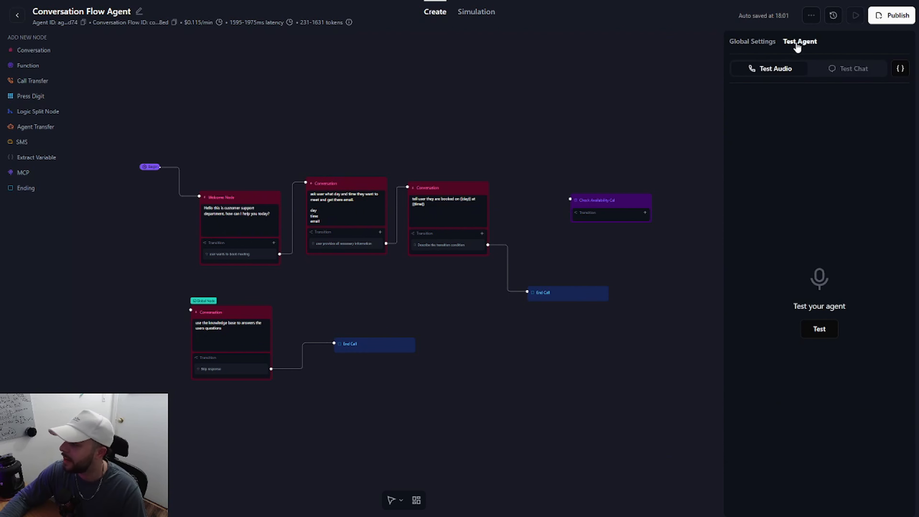
pyautogui.click(820, 330)
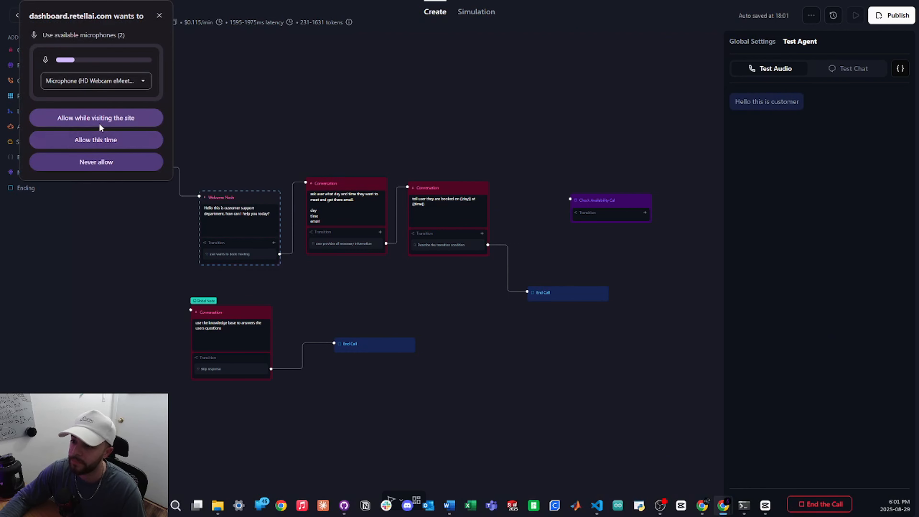
pyautogui.click(105, 125)
pyautogui.click(811, 504)
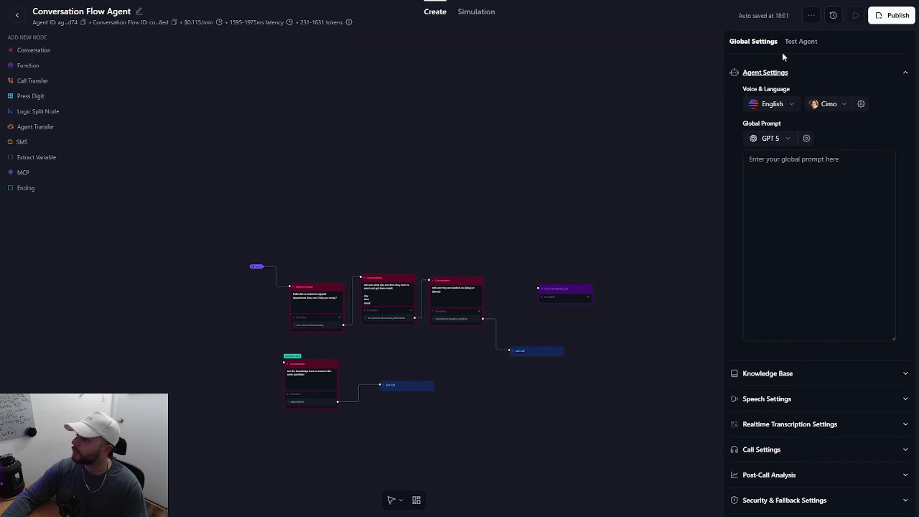
# Step: Publish the agent with SixFlow_Twilio1 as its inbound phone number and no outbound number
pyautogui.click(895, 21)
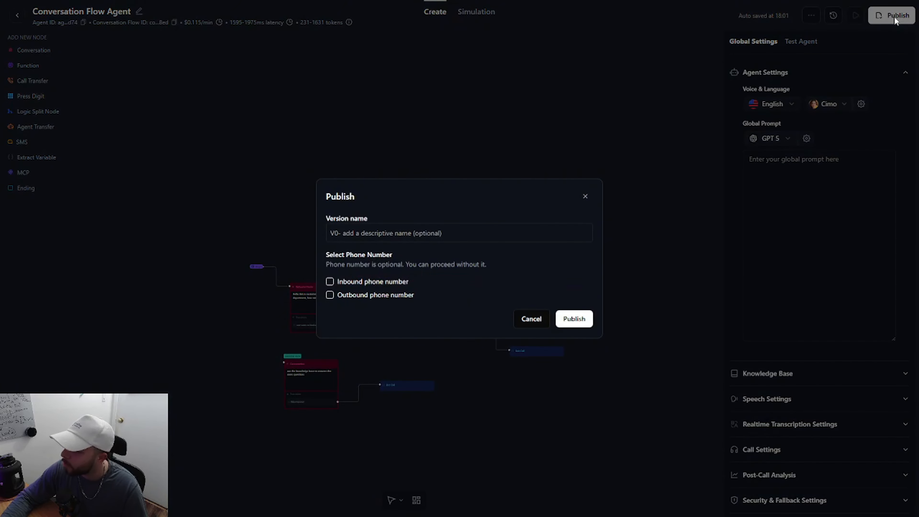
pyautogui.click(329, 282)
pyautogui.click(328, 312)
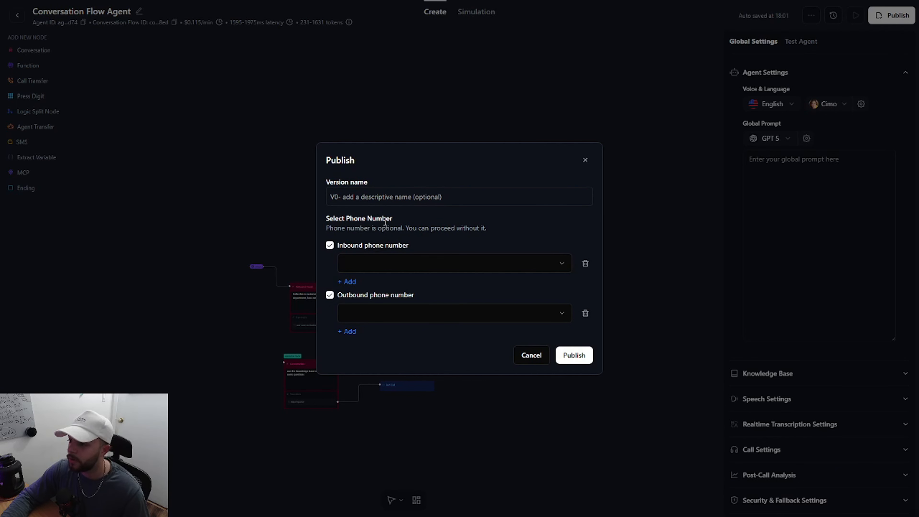
pyautogui.click(375, 201)
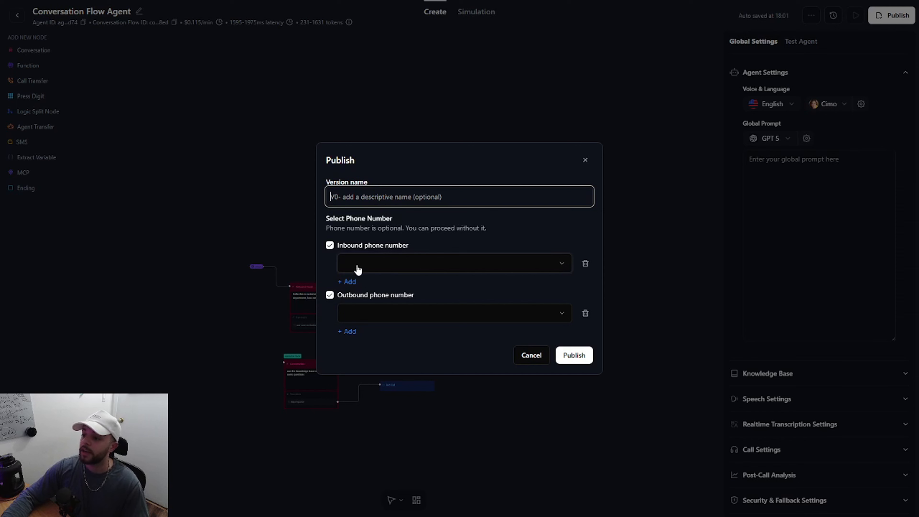
pyautogui.click(329, 295)
pyautogui.click(358, 286)
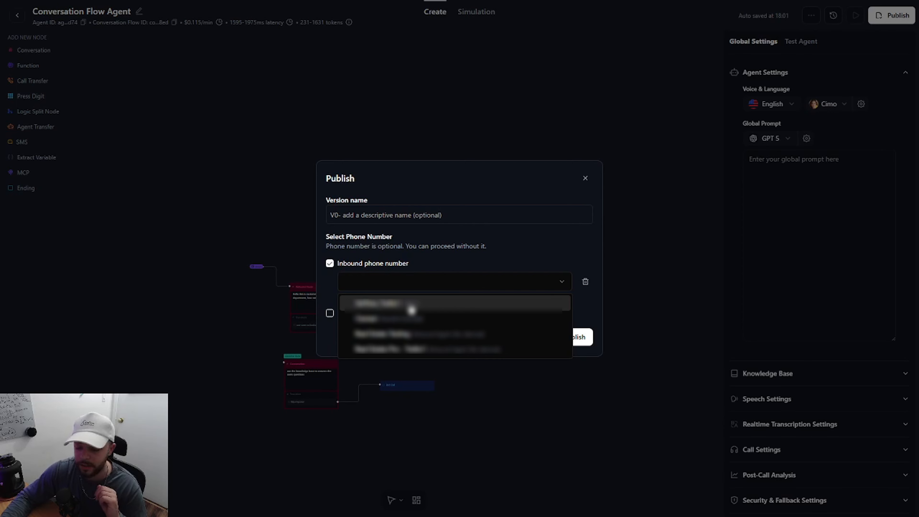
pyautogui.click(411, 307)
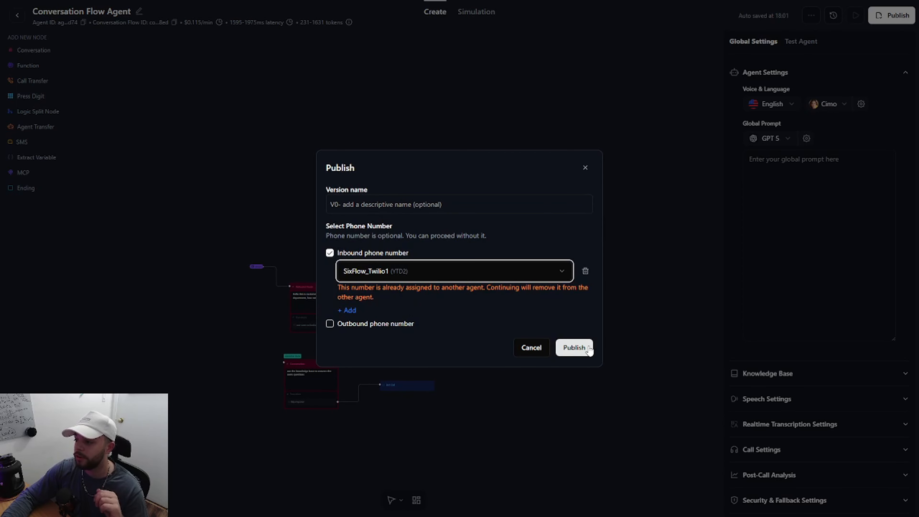
pyautogui.click(576, 347)
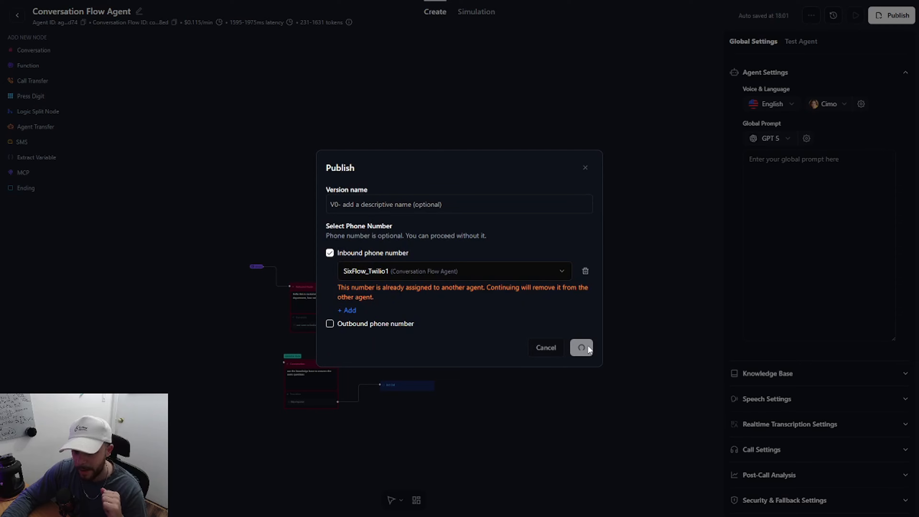